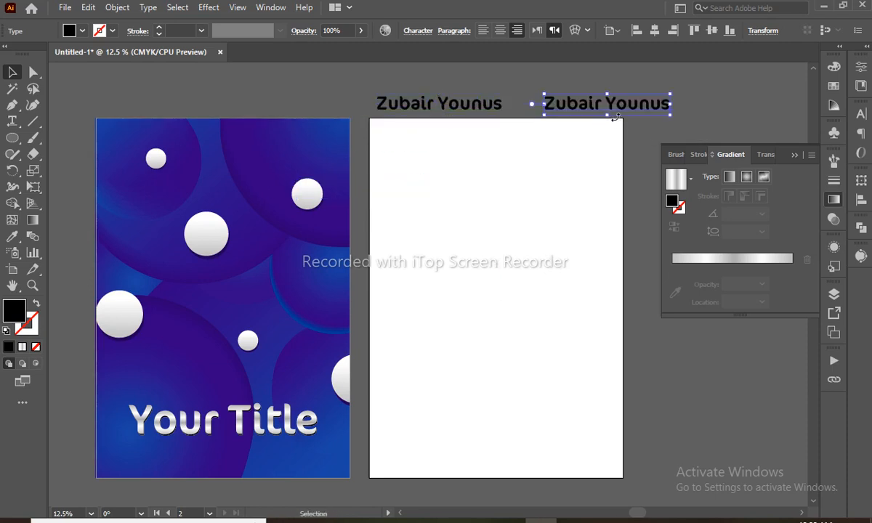
# - Delete the duplicate name heading, leaving one copy above the right artboard
pyautogui.press('Delete')
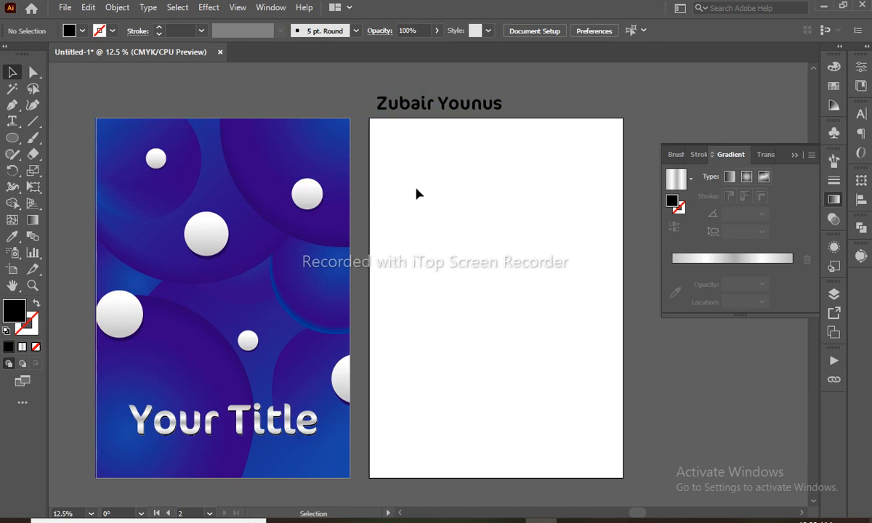
pyautogui.press('m')
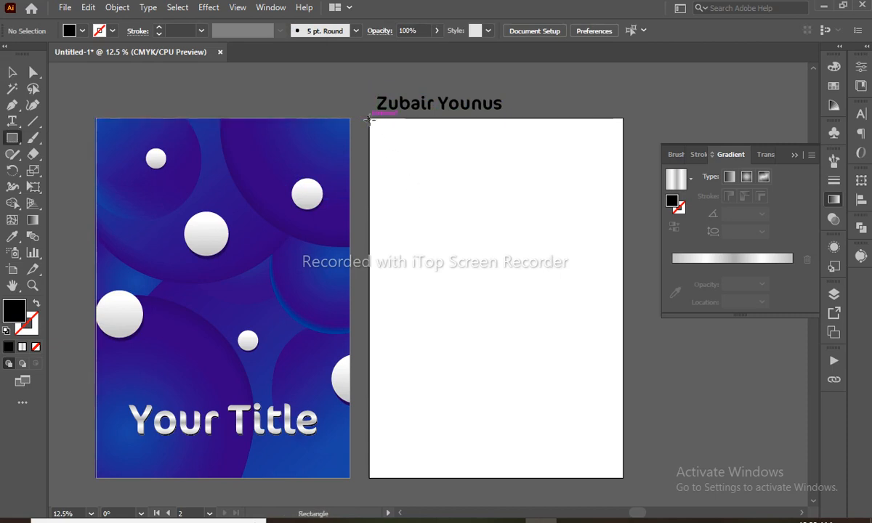
# - Draw a rectangle covering the whole right artboard
pyautogui.moveTo(369, 119)
pyautogui.mouseDown()
pyautogui.moveTo(574, 326)
pyautogui.moveTo(614, 489)
pyautogui.moveTo(622, 478)
pyautogui.mouseUp()
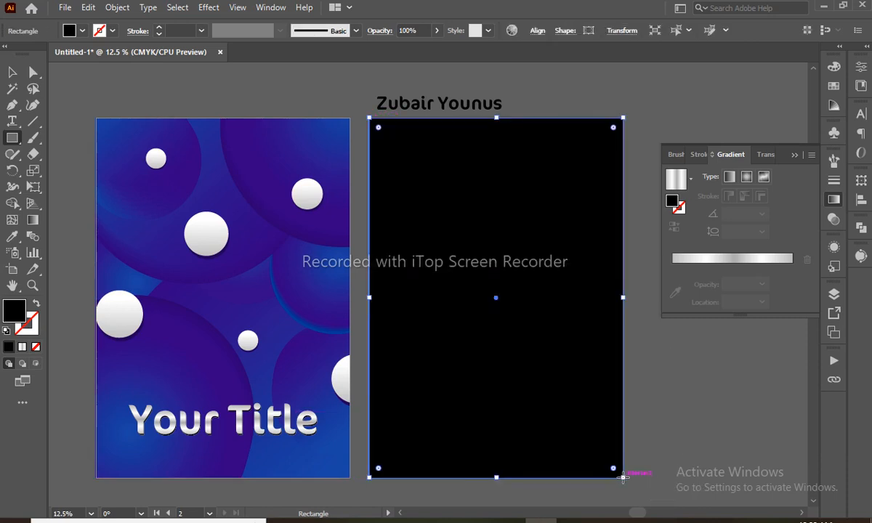
pyautogui.press('a')
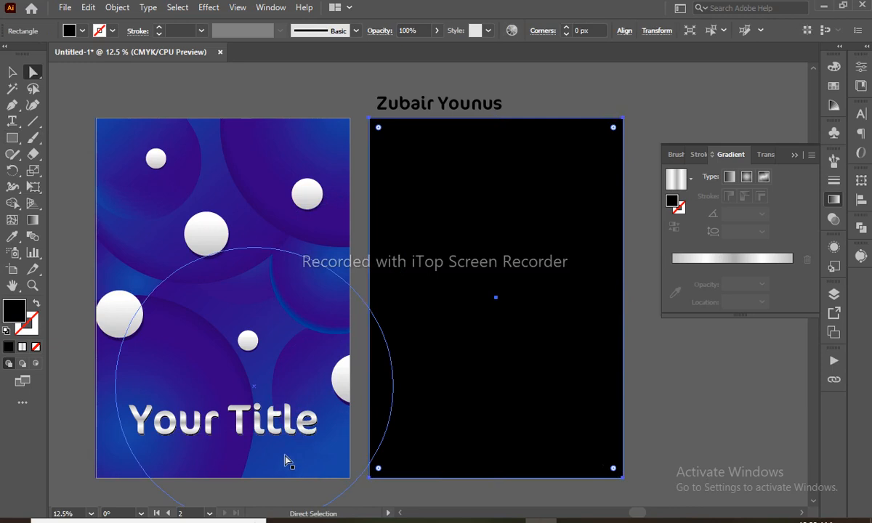
pyautogui.press('v')
pyautogui.press('.')
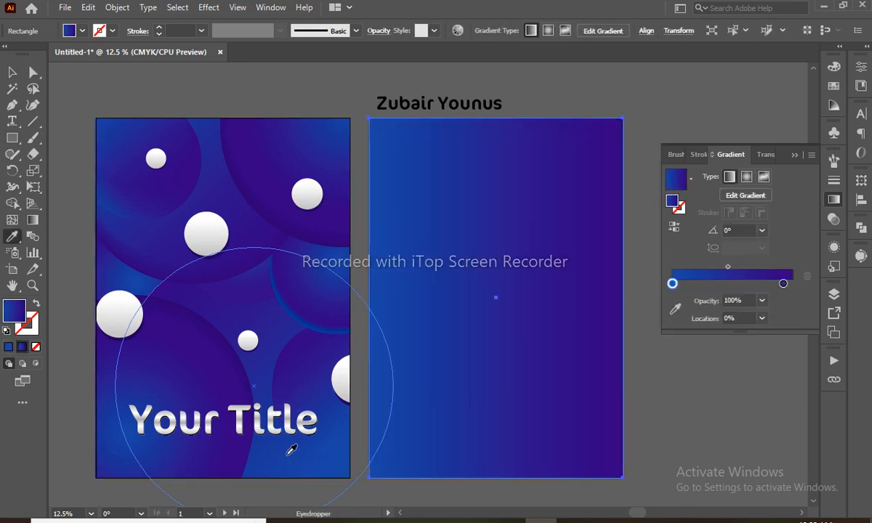
pyautogui.press('space')
pyautogui.moveTo(454, 302); pyautogui.dragTo(404, 263)
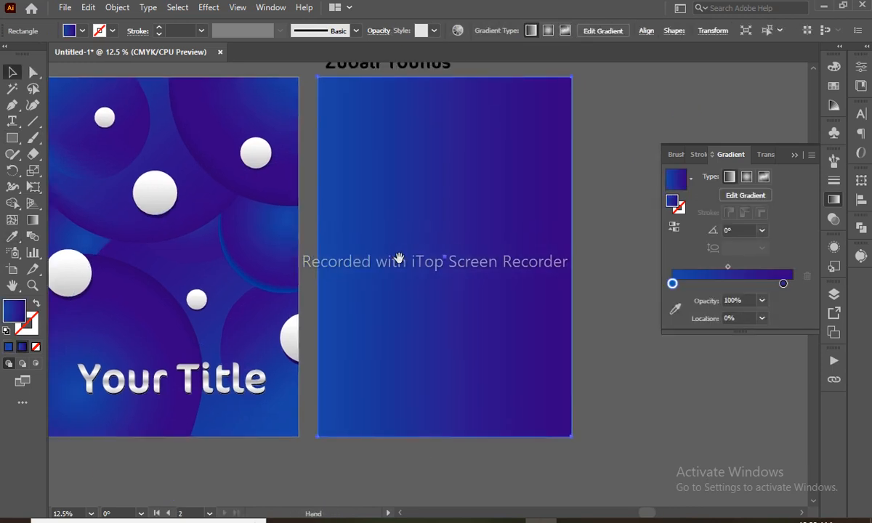
pyautogui.click(247, 328)
pyautogui.click(541, 315)
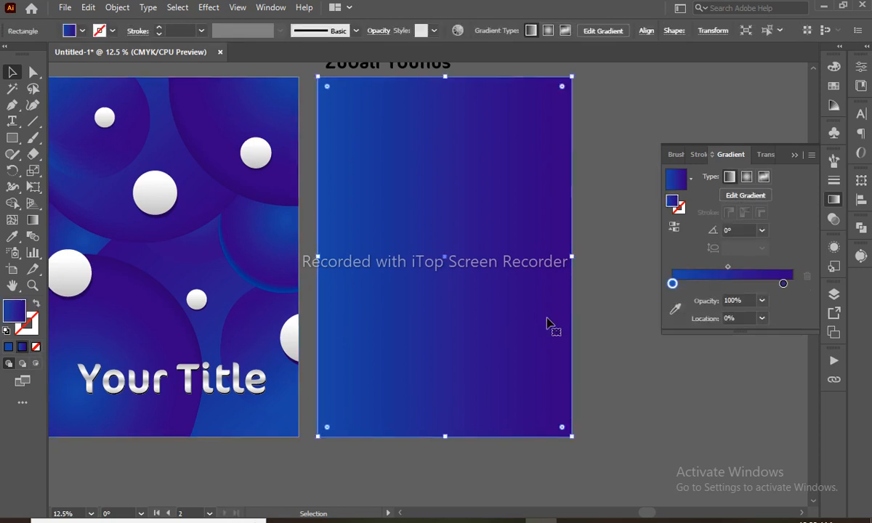
pyautogui.press('a')
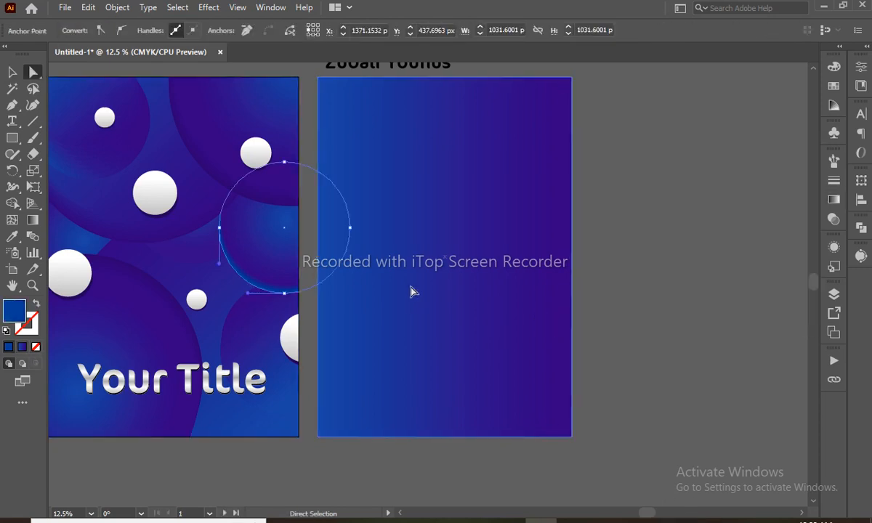
# - Enter C100 M63 K10 as the rectangle's fill in the Color panel
pyautogui.click(837, 68)
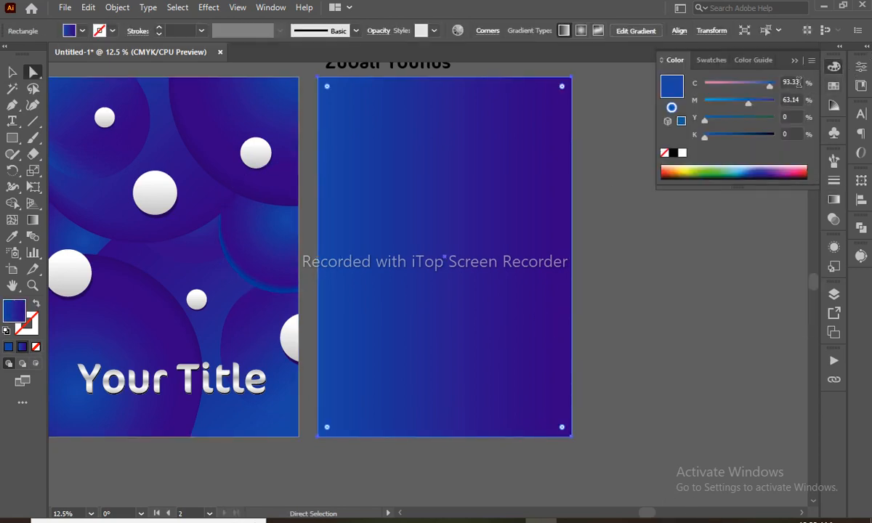
pyautogui.click(794, 82)
pyautogui.write('100')
pyautogui.press('Tab')
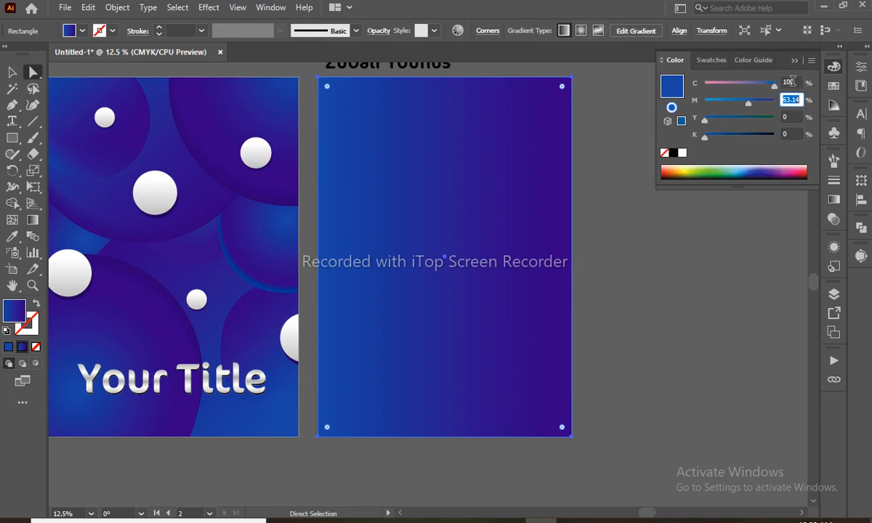
pyautogui.write('63')
pyautogui.press('Tab')
pyautogui.press('Tab')
pyautogui.write('10')
pyautogui.press('Return')
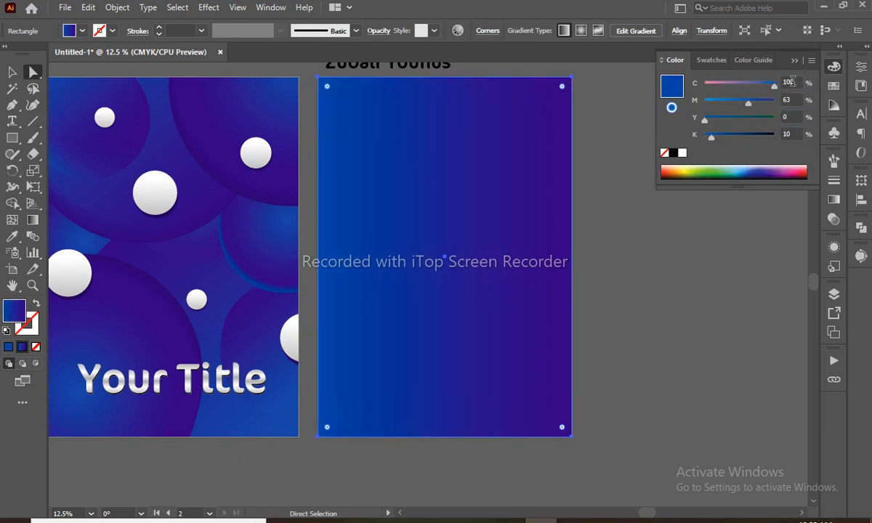
# - Reset to default colours and re-enter the fill as C100 M63 K10
pyautogui.press('d')
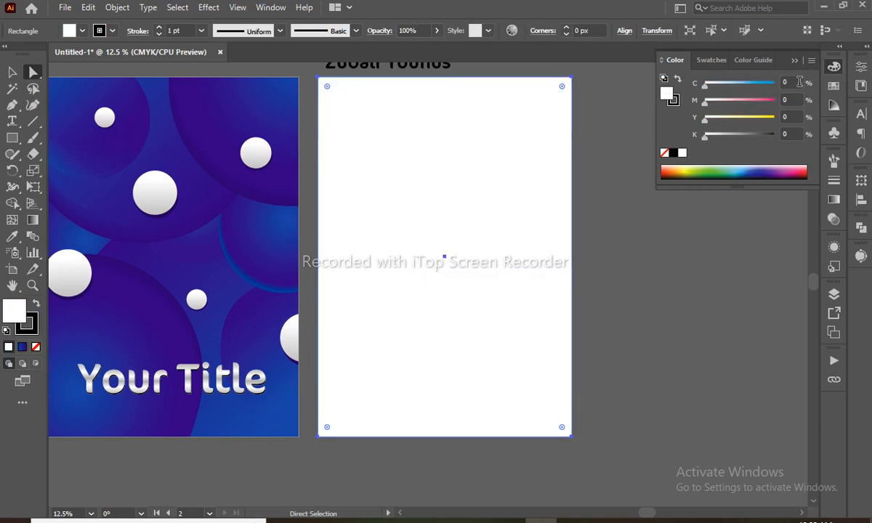
pyautogui.click(799, 82)
pyautogui.write('100')
pyautogui.press('Tab')
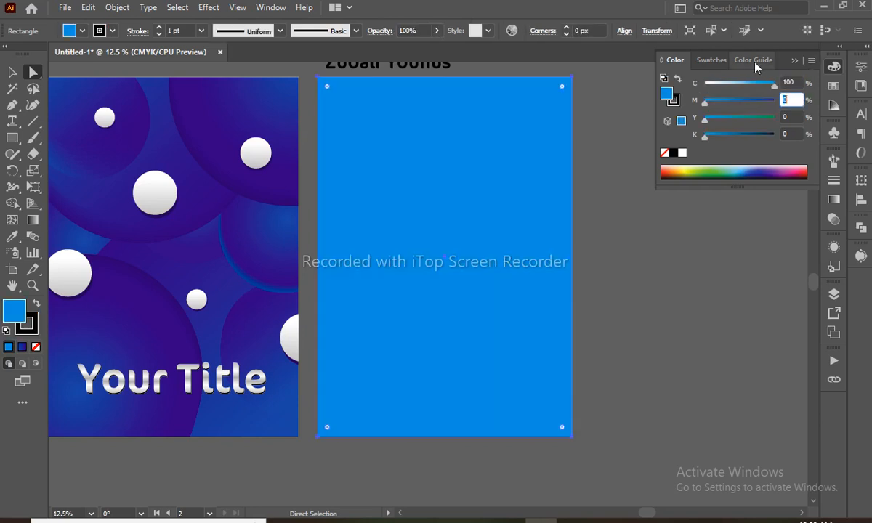
pyautogui.write('63')
pyautogui.press('Tab')
pyautogui.press('Tab')
pyautogui.write('10')
pyautogui.press('Tab')
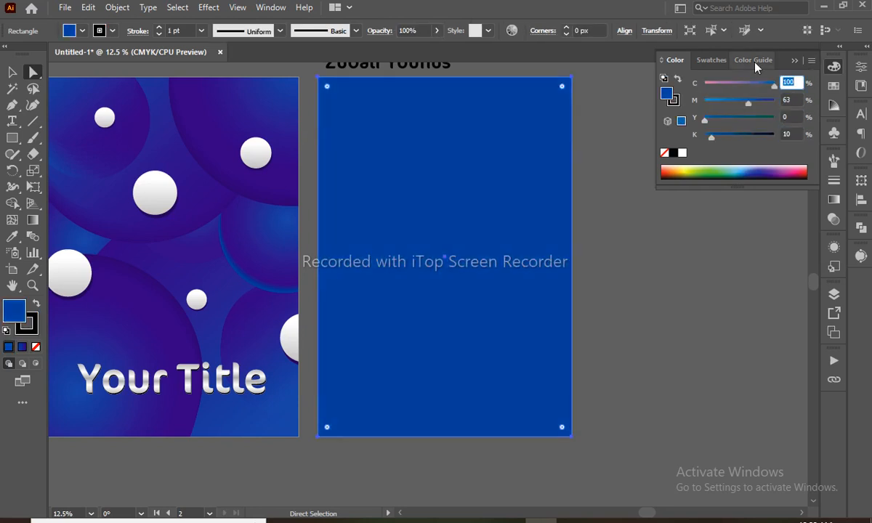
# - Set the rectangle's stroke to None
pyautogui.click(673, 100)
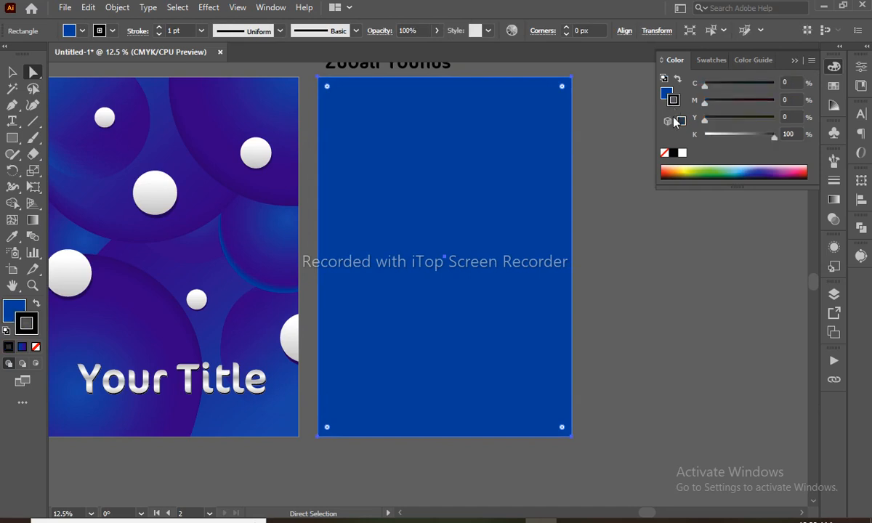
pyautogui.click(664, 154)
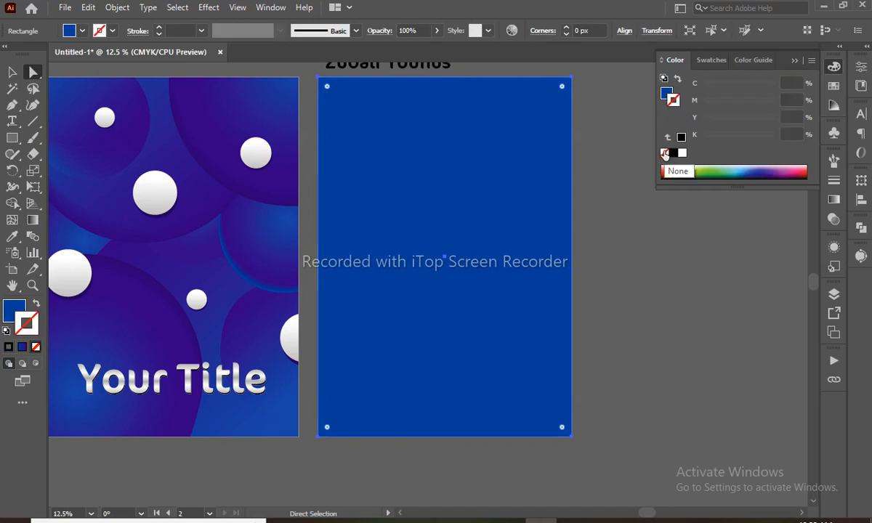
pyautogui.press('space')
pyautogui.moveTo(231, 252); pyautogui.dragTo(266, 289)
# - Draw a circle at the right artboard's top-left edge
pyautogui.press('v')
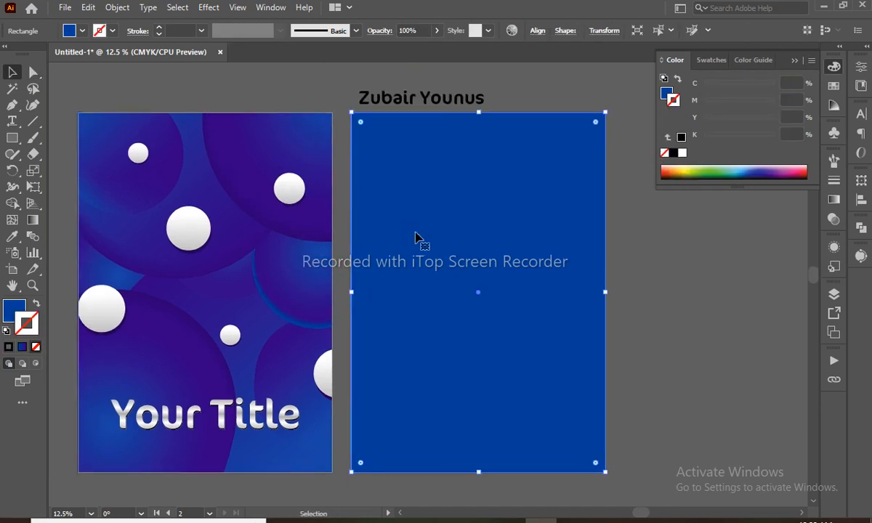
pyautogui.press('l')
pyautogui.moveTo(378, 130); pyautogui.dragTo(425, 210)
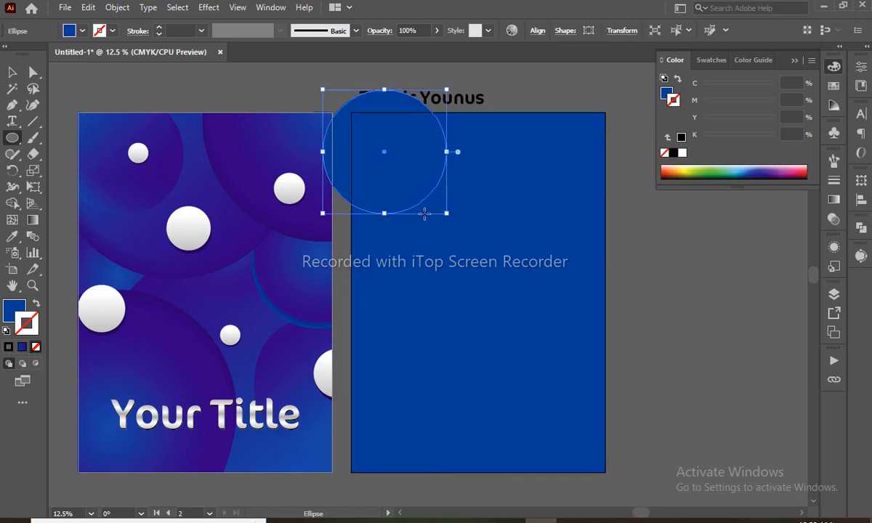
# - Copy the left circle's purple-blue gradient onto the new circle with the Eyedropper
pyautogui.press('v')
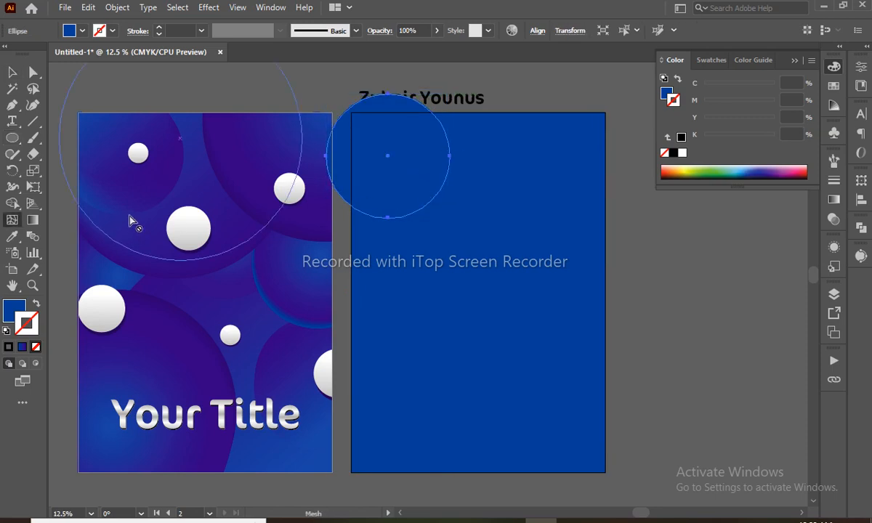
pyautogui.press('i')
pyautogui.click(164, 178)
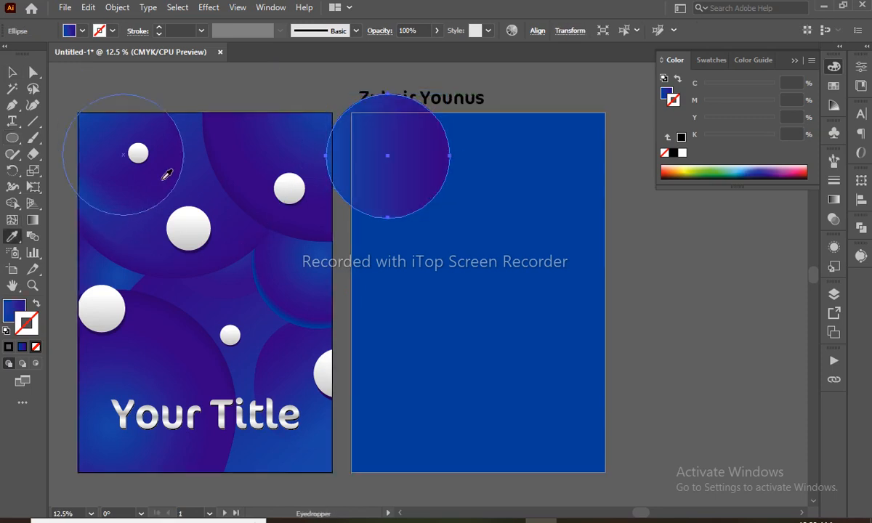
# - Angle the circle's gradient diagonally from top-left to bottom-right
pyautogui.press('g')
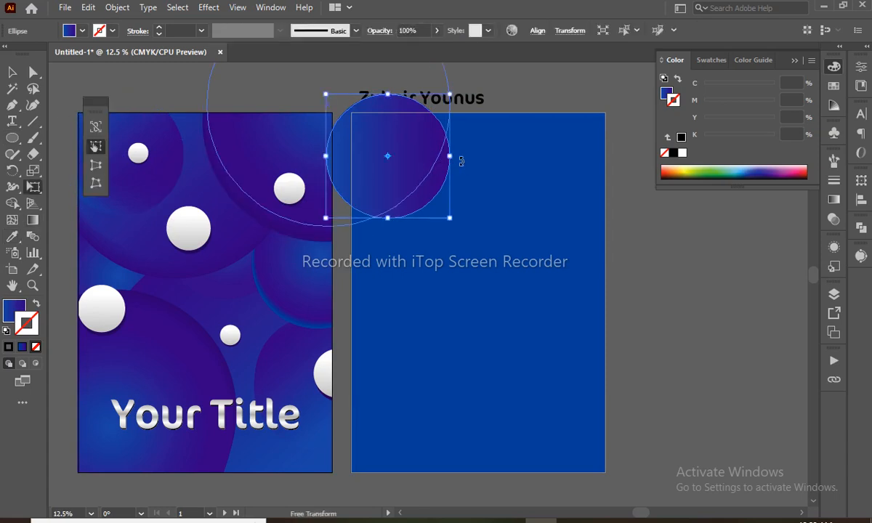
pyautogui.keyDown('ctrl'); pyautogui.click(408, 163); pyautogui.keyUp('ctrl')
pyautogui.keyDown('ctrl'); pyautogui.click(414, 171); pyautogui.keyUp('ctrl')
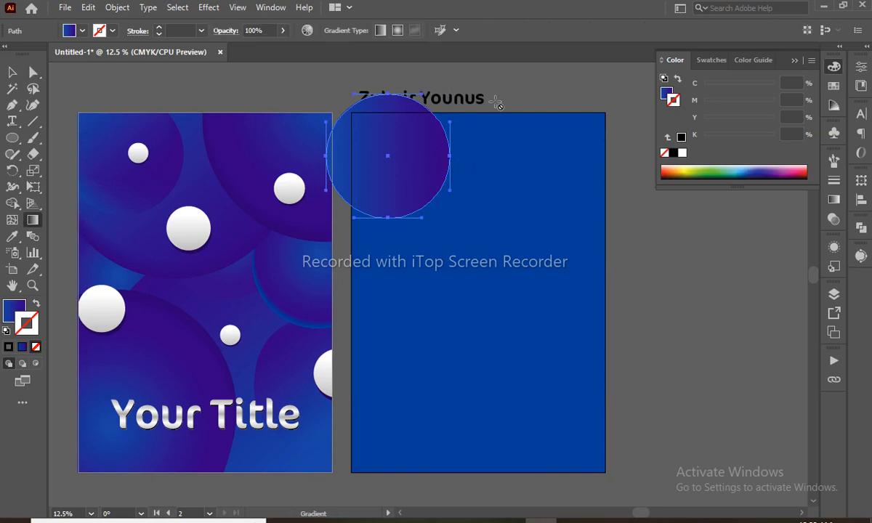
pyautogui.press('a')
pyautogui.press('g')
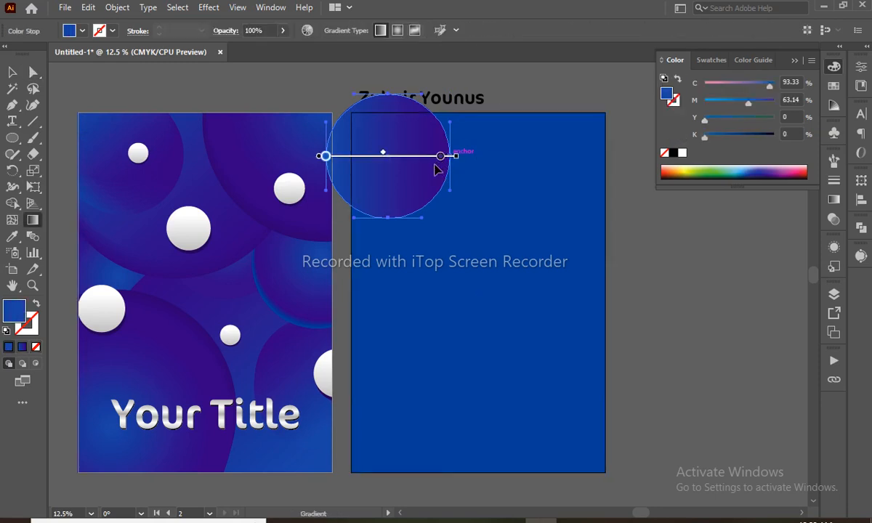
pyautogui.moveTo(462, 154)
pyautogui.mouseDown()
pyautogui.moveTo(445, 241)
pyautogui.moveTo(428, 220)
pyautogui.mouseUp()
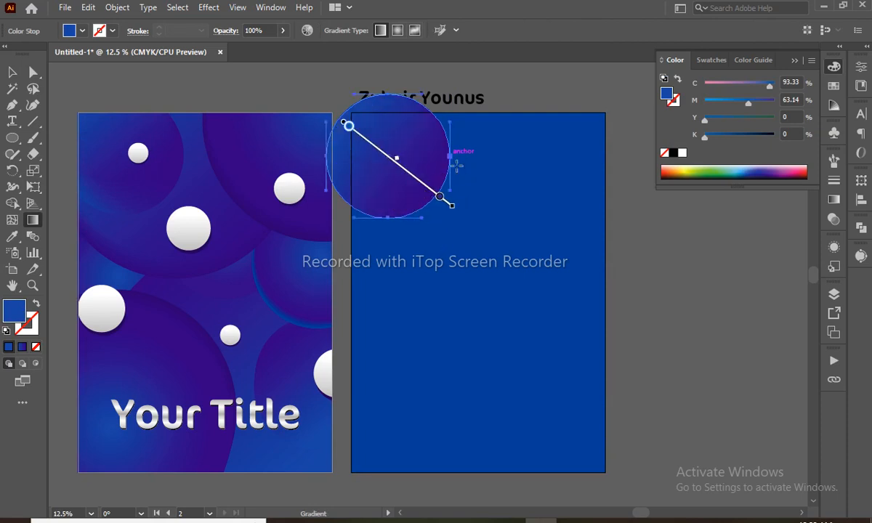
# - Draw a larger circle across the right artboard's top
pyautogui.press('v')
pyautogui.click(526, 90)
pyautogui.press('l')
pyautogui.moveTo(430, 121)
pyautogui.mouseDown()
pyautogui.moveTo(631, 301)
pyautogui.moveTo(596, 306)
pyautogui.moveTo(544, 249)
pyautogui.moveTo(581, 270)
pyautogui.moveTo(557, 246)
pyautogui.moveTo(570, 249)
pyautogui.moveTo(573, 259)
pyautogui.moveTo(556, 246)
pyautogui.mouseUp()
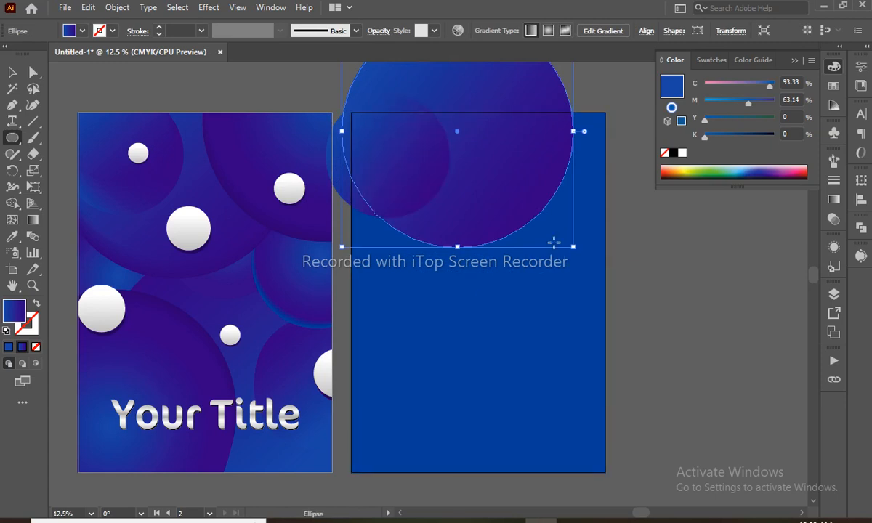
# - Give the large circle the left circle's purple-blue gradient
pyautogui.press('i')
pyautogui.click(177, 197)
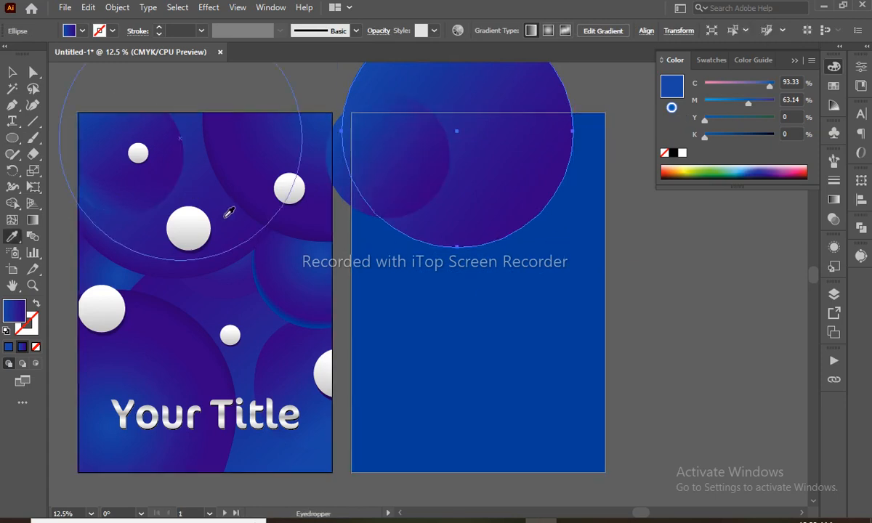
pyautogui.press('v')
# - Re-angle and shift the large circle's gradient to run nearly straight down
pyautogui.press('g')
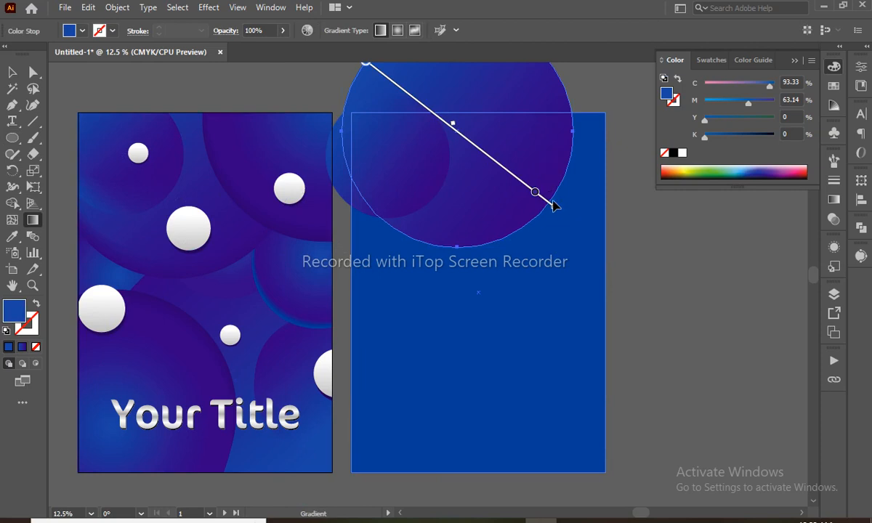
pyautogui.moveTo(553, 207)
pyautogui.mouseDown()
pyautogui.moveTo(422, 270)
pyautogui.moveTo(419, 306)
pyautogui.mouseUp()
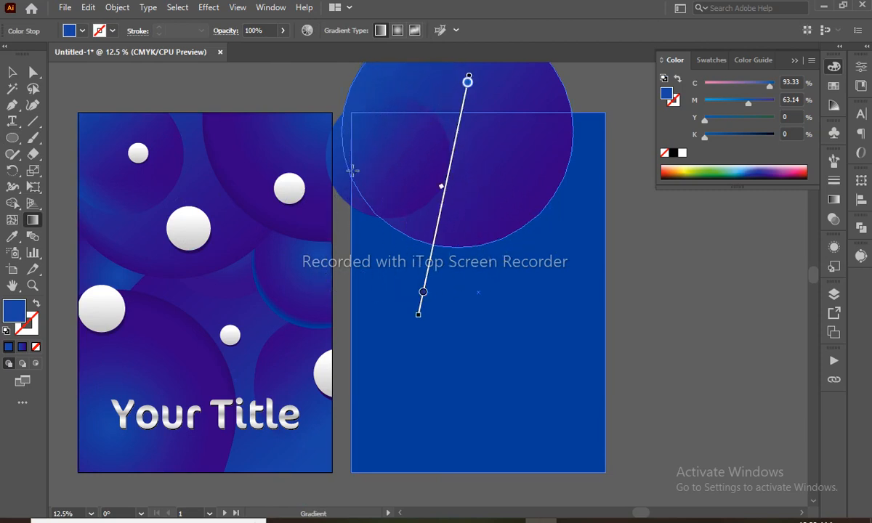
pyautogui.moveTo(432, 254)
pyautogui.mouseDown()
pyautogui.moveTo(469, 212)
pyautogui.moveTo(459, 208)
pyautogui.mouseUp()
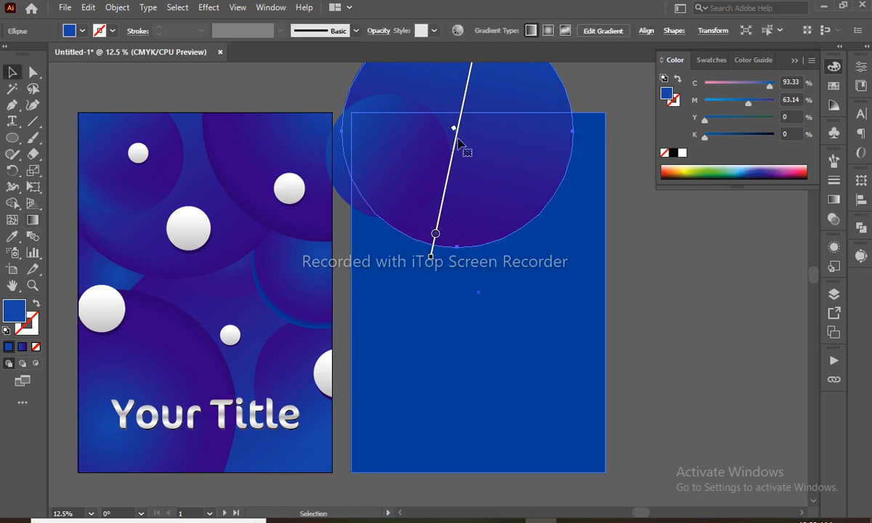
pyautogui.moveTo(457, 146); pyautogui.dragTo(462, 160)
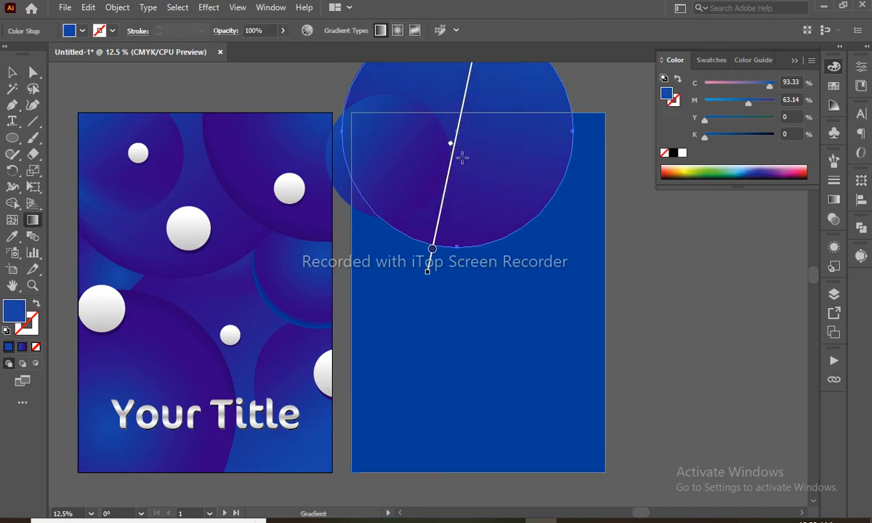
pyautogui.press('v')
pyautogui.click(658, 239)
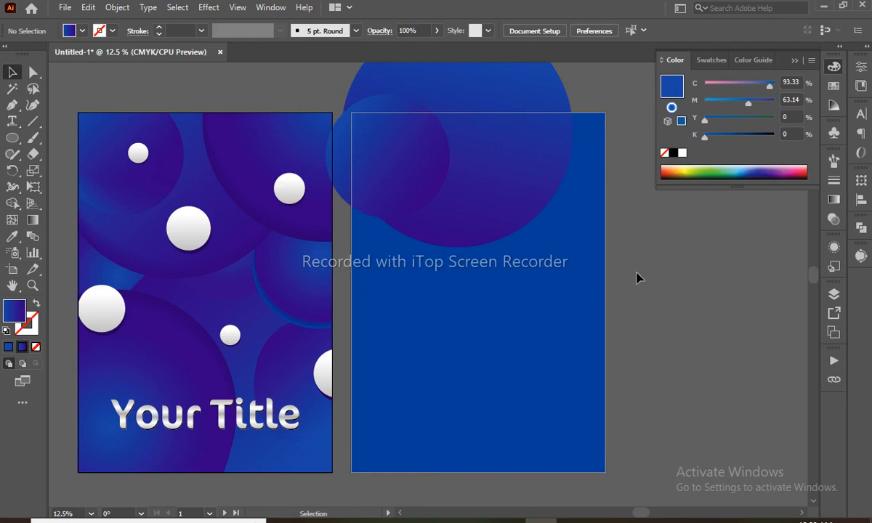
# - Draw a large circle at the top-right corner with the left poster's purple gradient
pyautogui.press('l')
pyautogui.moveTo(600, 112); pyautogui.dragTo(715, 242)
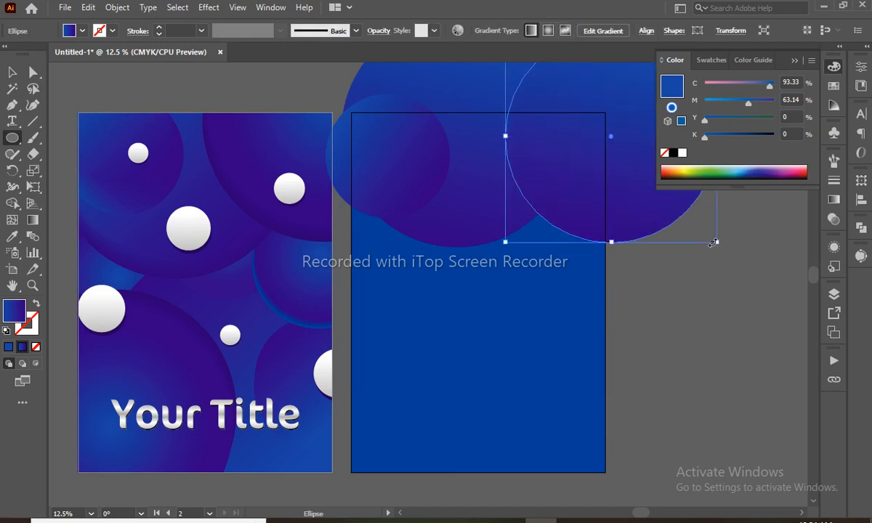
pyautogui.press('space')
pyautogui.press('i')
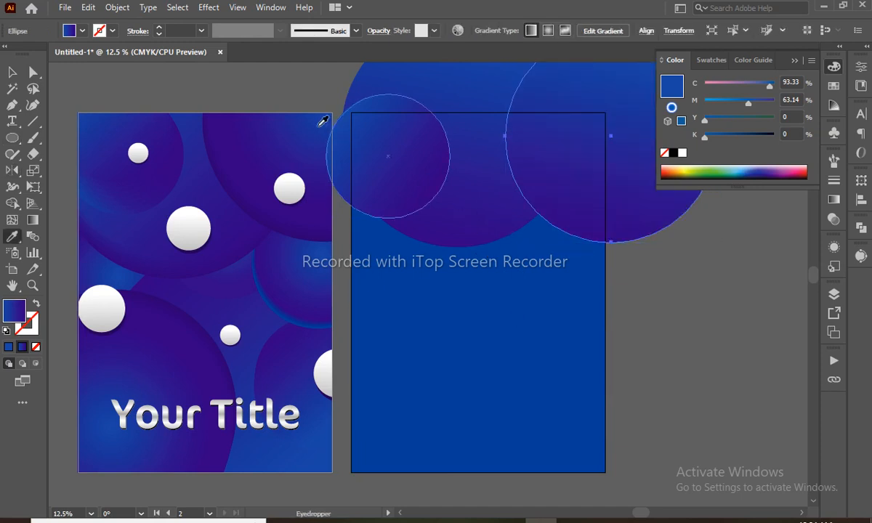
pyautogui.click(297, 121)
# - Reposition and enlarge the top-right circle, then draw another circle lower on the right
pyautogui.press('g')
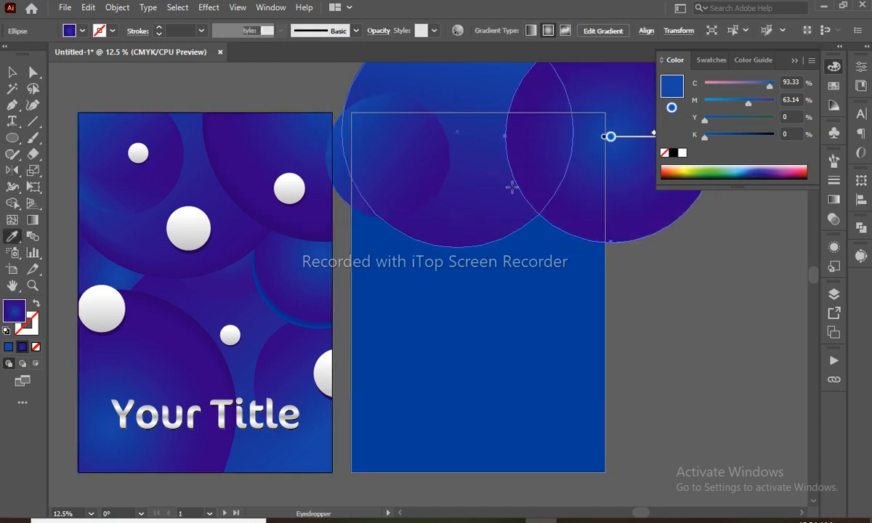
pyautogui.press('v')
pyautogui.moveTo(630, 185); pyautogui.dragTo(620, 166)
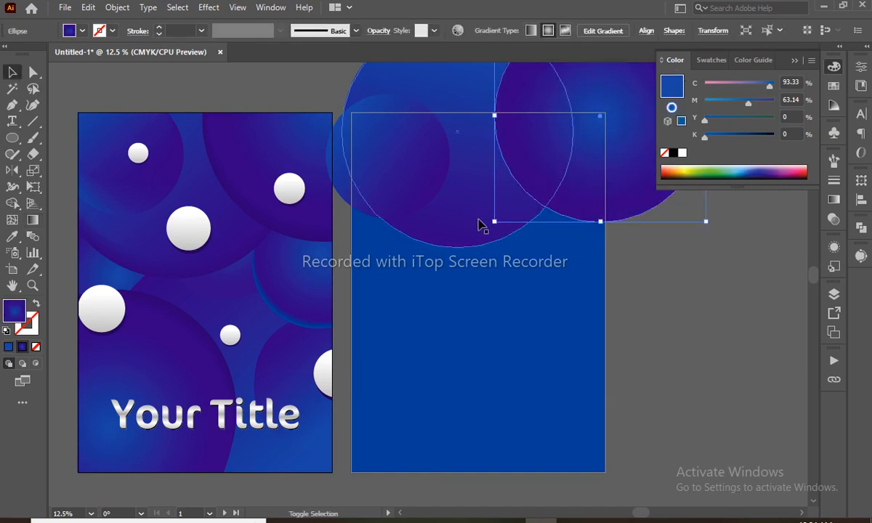
pyautogui.moveTo(492, 223); pyautogui.dragTo(468, 246)
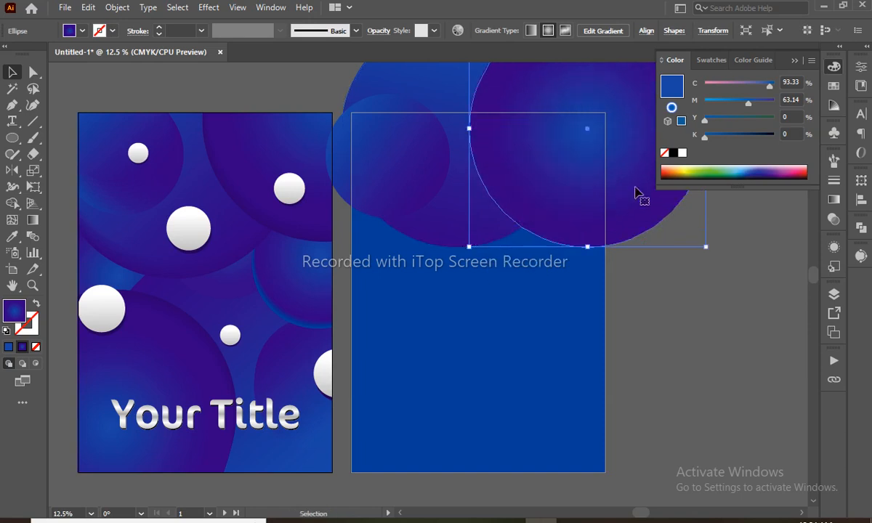
pyautogui.moveTo(643, 188); pyautogui.dragTo(653, 182)
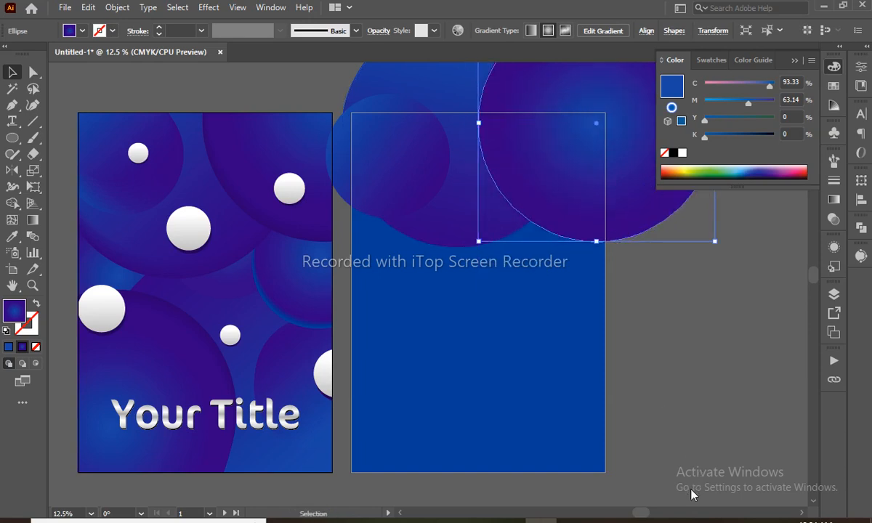
pyautogui.press('l')
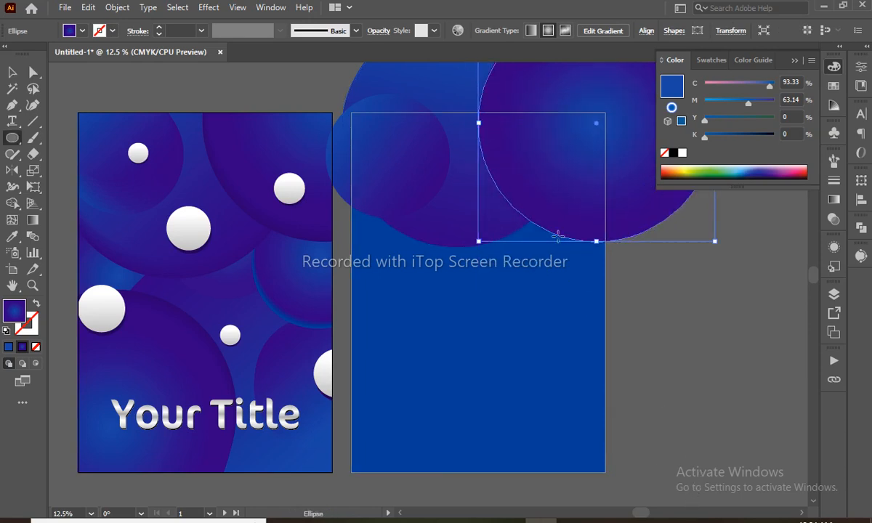
pyautogui.moveTo(525, 182)
pyautogui.mouseDown()
pyautogui.moveTo(651, 347)
pyautogui.moveTo(652, 304)
pyautogui.moveTo(637, 301)
pyautogui.moveTo(656, 327)
pyautogui.moveTo(653, 307)
pyautogui.moveTo(663, 321)
pyautogui.mouseUp()
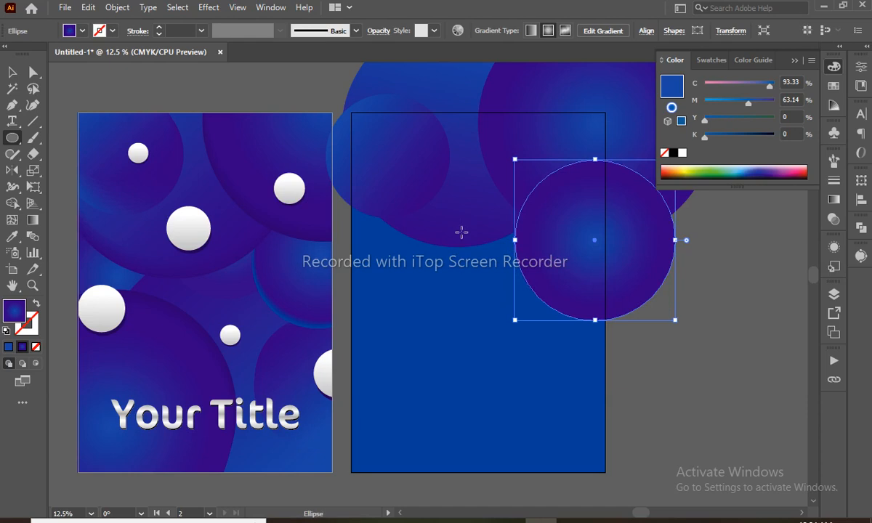
# - Move the mid-right circle into place and make a slightly offset copy
pyautogui.press('v')
pyautogui.moveTo(585, 258); pyautogui.dragTo(599, 281)
pyautogui.click(677, 376)
pyautogui.press('a')
pyautogui.click(633, 345)
# - Fill the circle copy with the background blue
pyautogui.press('i')
pyautogui.click(519, 381)
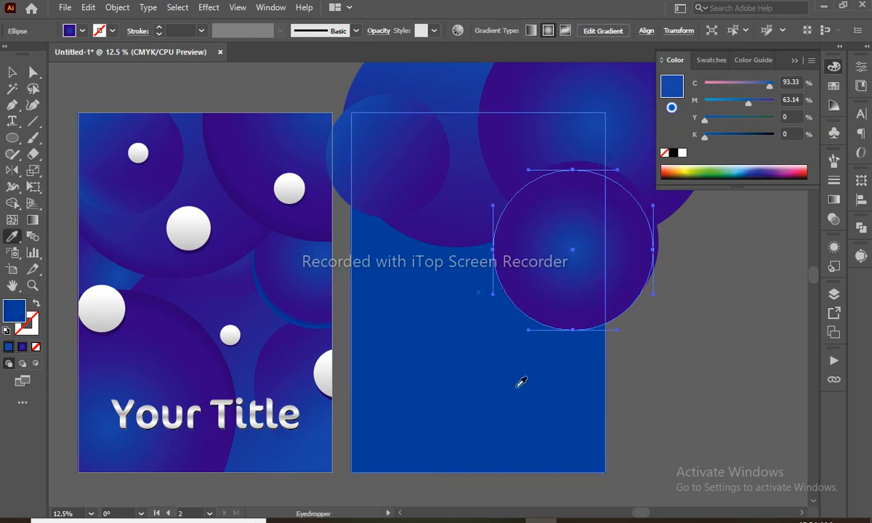
pyautogui.click(557, 271)
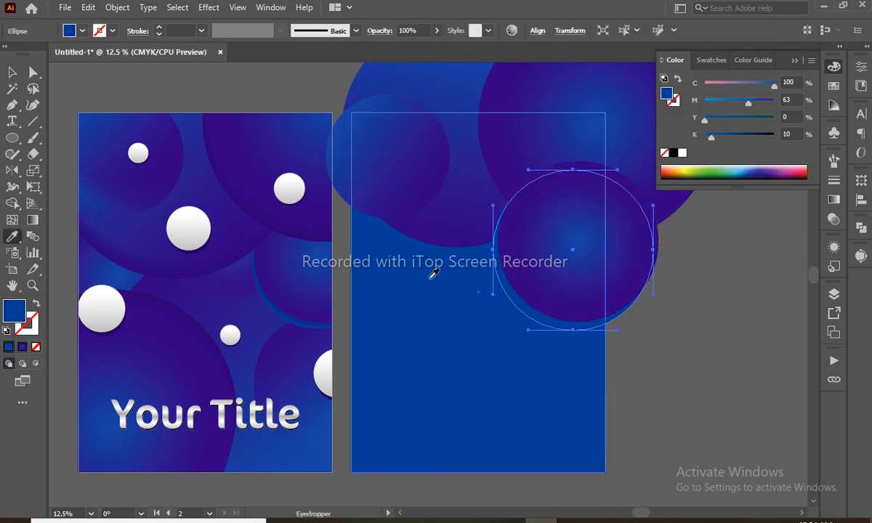
pyautogui.press('y')
pyautogui.press('w')
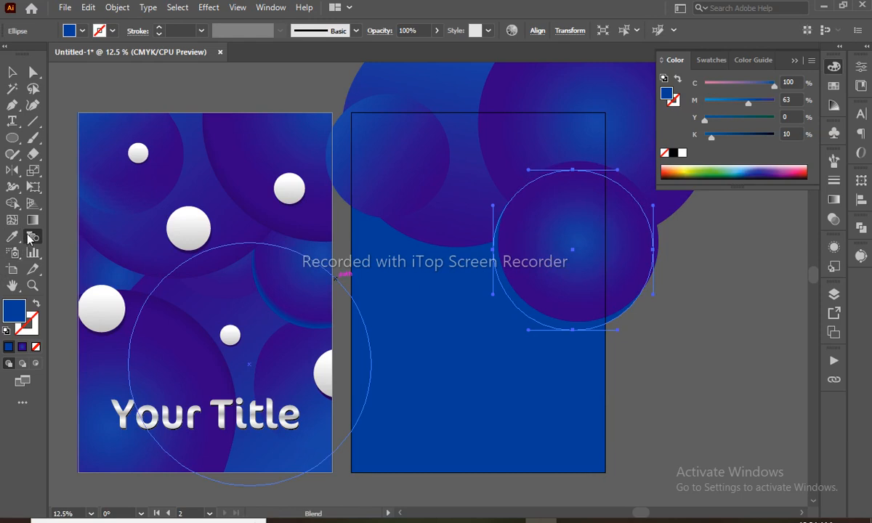
# - Blend the mid-right circle with its blue copy using 14 specified steps
pyautogui.click(555, 305)
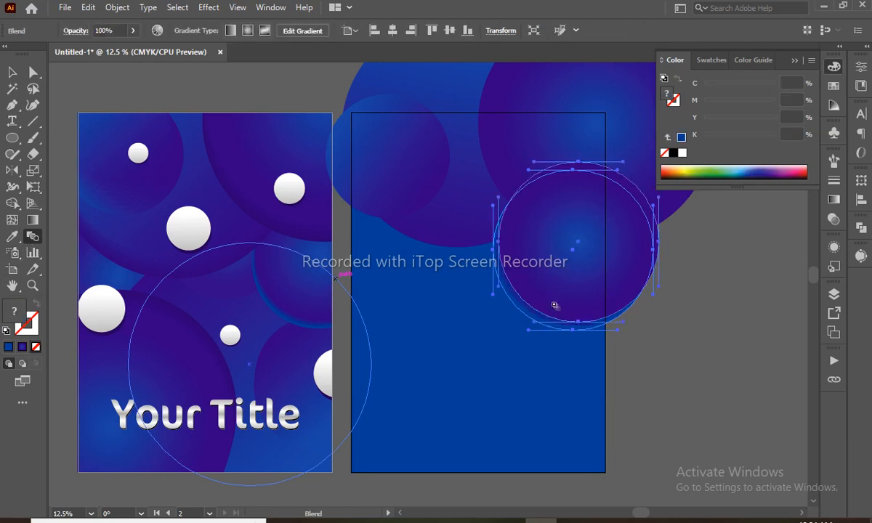
pyautogui.doubleClick(33, 243)
pyautogui.click(560, 101)
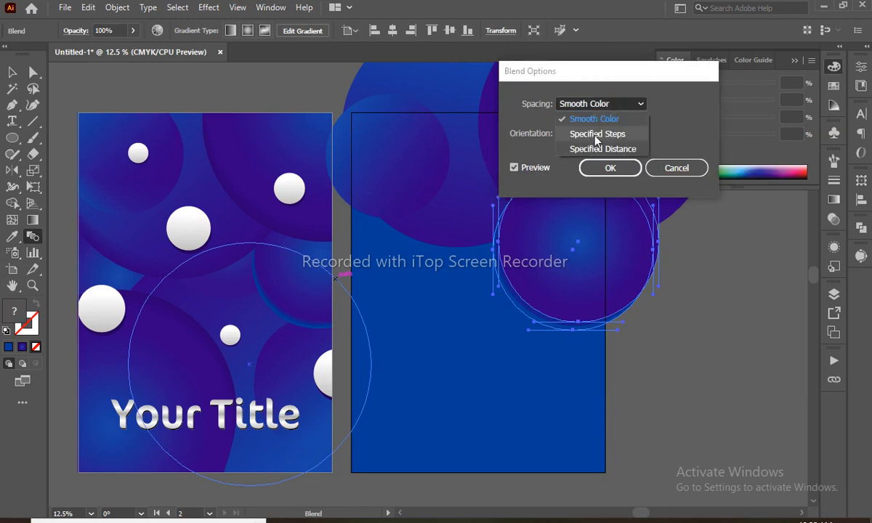
pyautogui.click(595, 135)
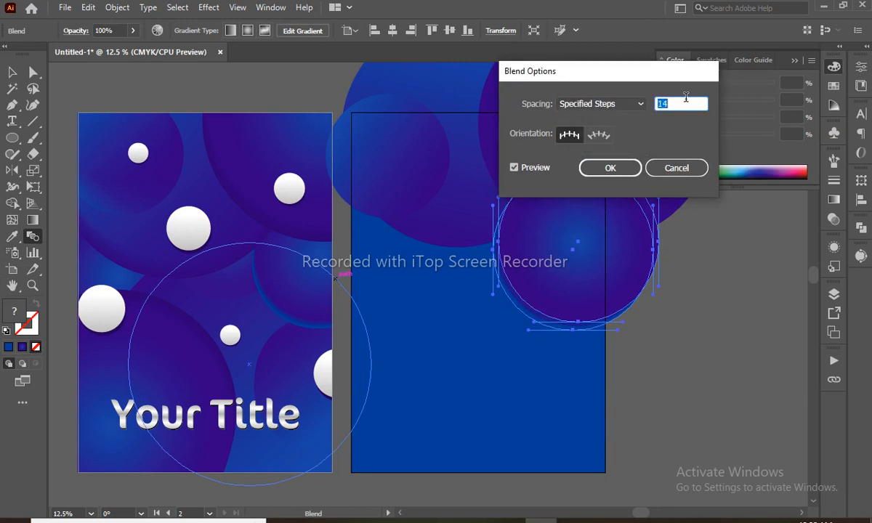
pyautogui.click(609, 167)
# - Send the blend behind the large top circle with Ctrl+[
pyautogui.press('v')
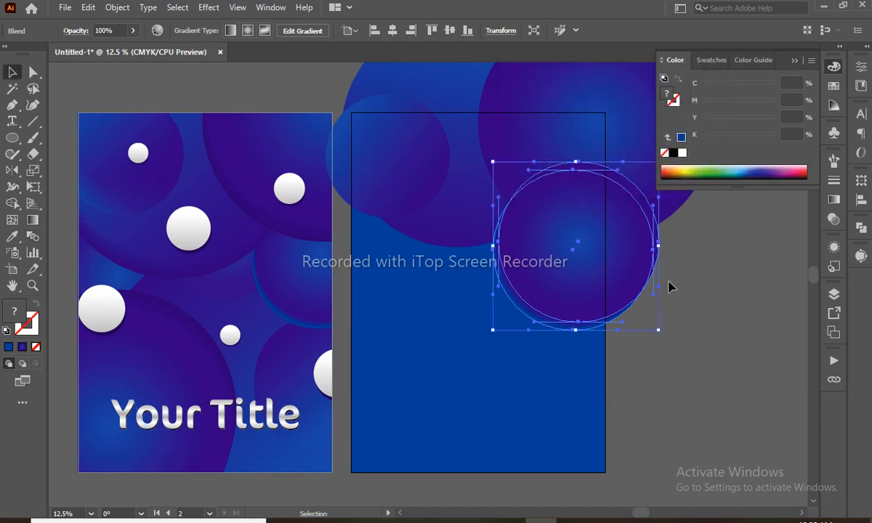
pyautogui.click(707, 320)
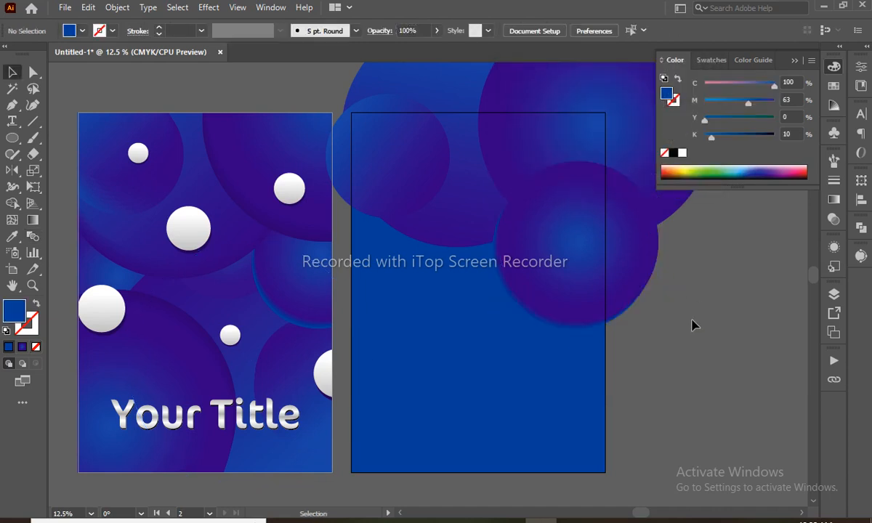
pyautogui.click(584, 263)
pyautogui.press('ctrl')
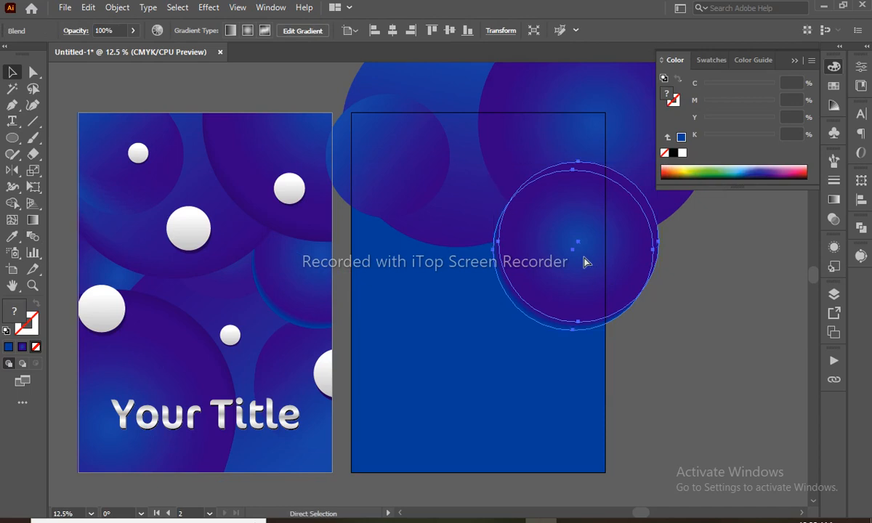
pyautogui.hotkey('ctrl', '[')
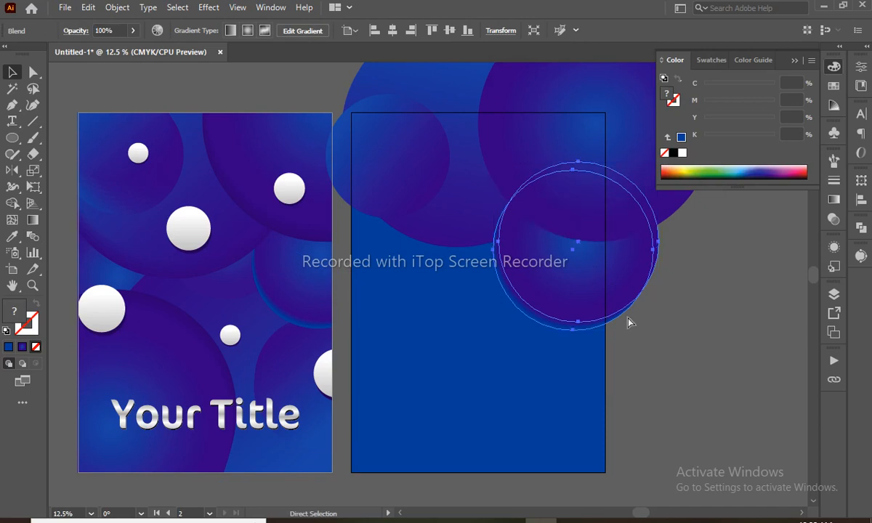
pyautogui.click(667, 373)
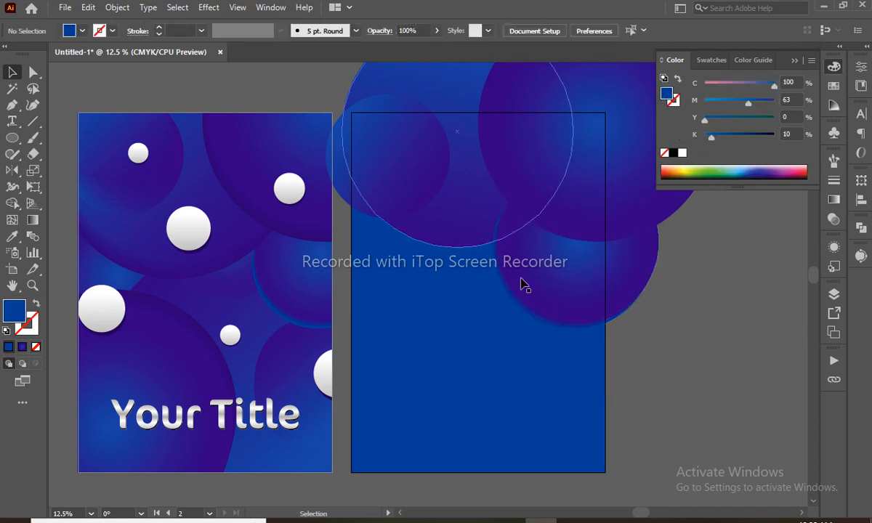
# - Select the large top circle on the right poster
pyautogui.click(550, 305)
pyautogui.press('ctrl')
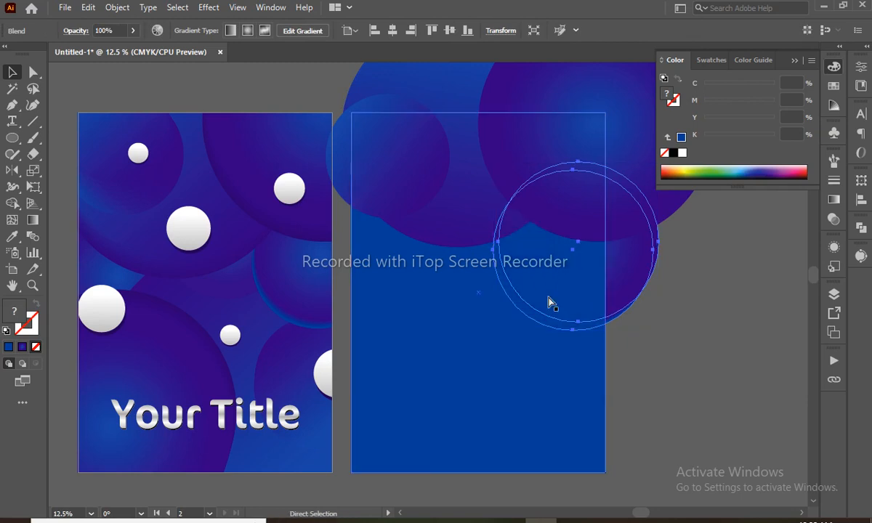
pyautogui.click(542, 389)
pyautogui.click(667, 330)
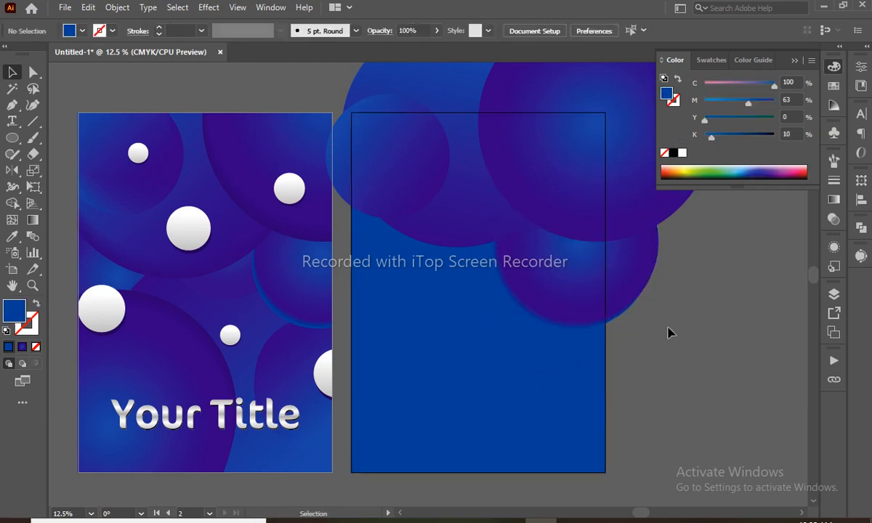
pyautogui.press('a')
pyautogui.click(456, 236)
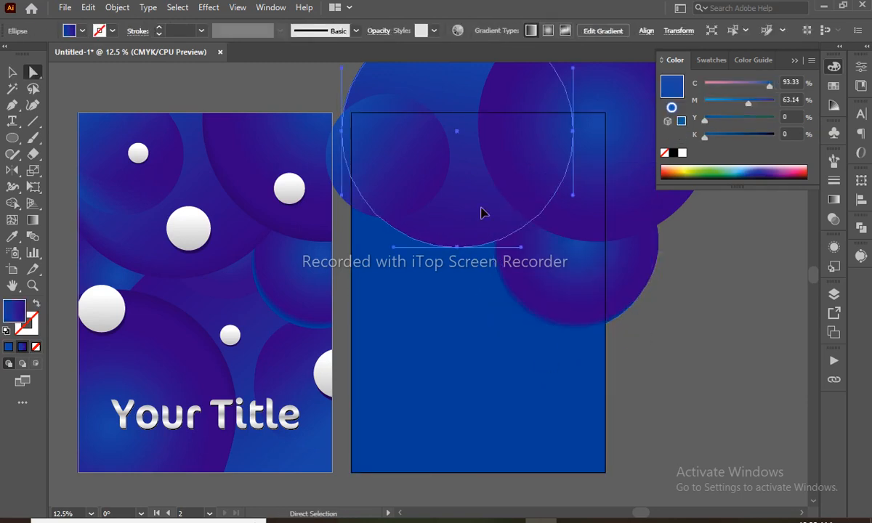
# - Duplicate the top circle slightly lower, fill it blue, and send it behind
pyautogui.moveTo(480, 212); pyautogui.dragTo(478, 231)
pyautogui.press('i')
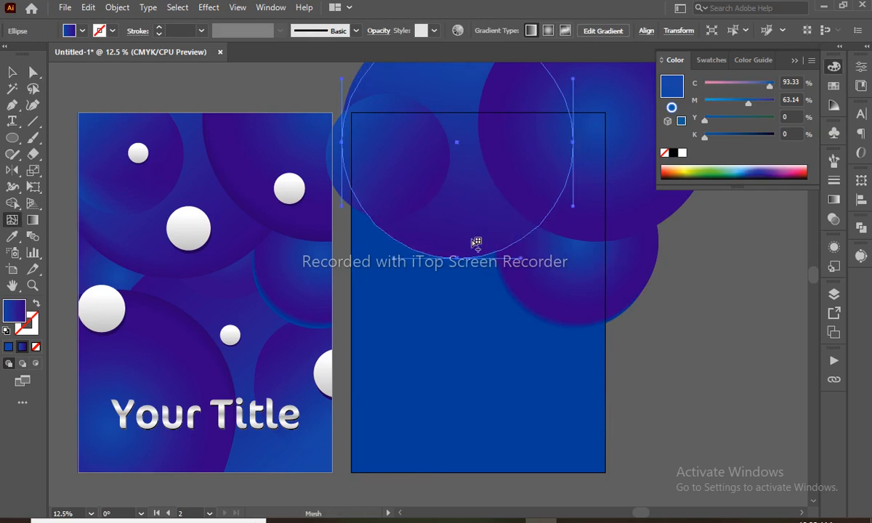
pyautogui.click(472, 316)
pyautogui.press('a')
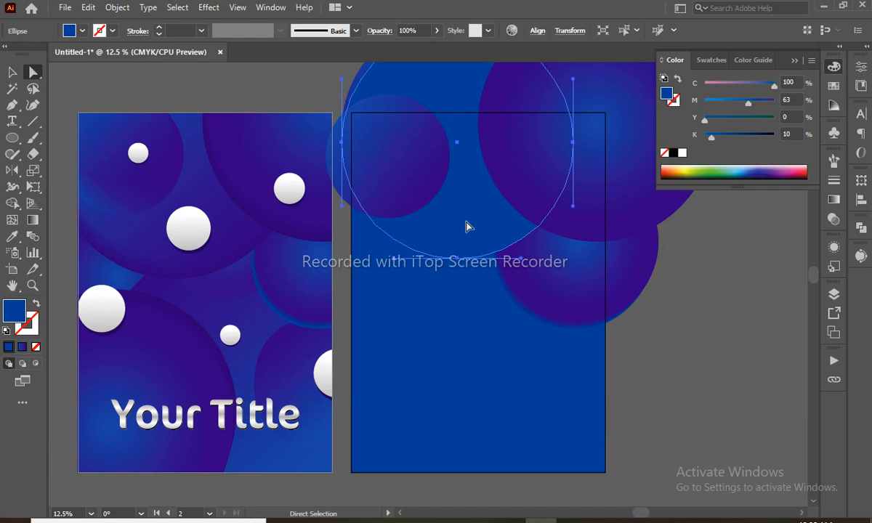
pyautogui.hotkey('ctrl', '[')
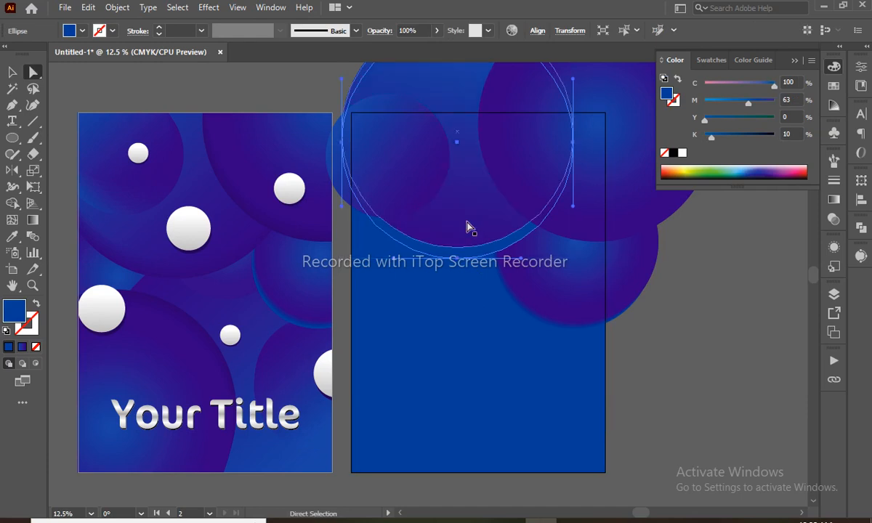
# - Change the circle's gradient type to Radial
pyautogui.press('.')
pyautogui.click(833, 86)
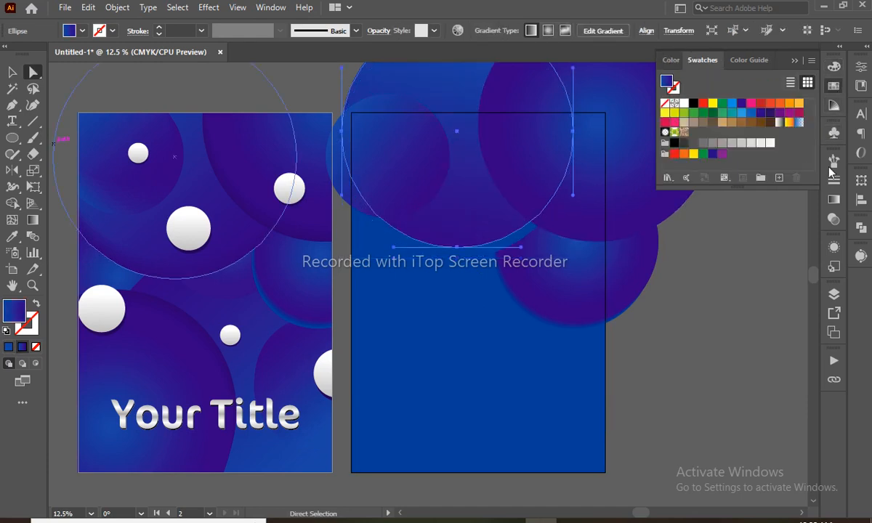
pyautogui.click(833, 199)
pyautogui.click(748, 177)
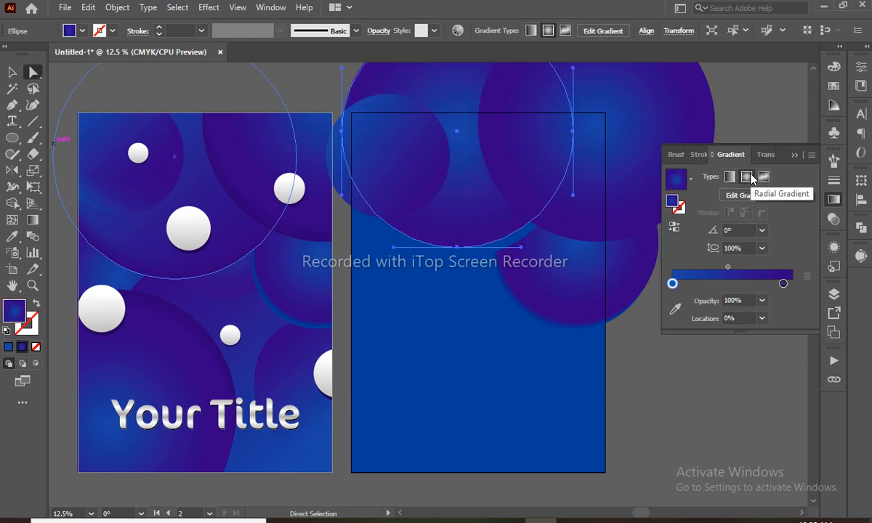
# - Blend the two stacked circles with 25 specified steps
pyautogui.click(457, 256)
pyautogui.press('w')
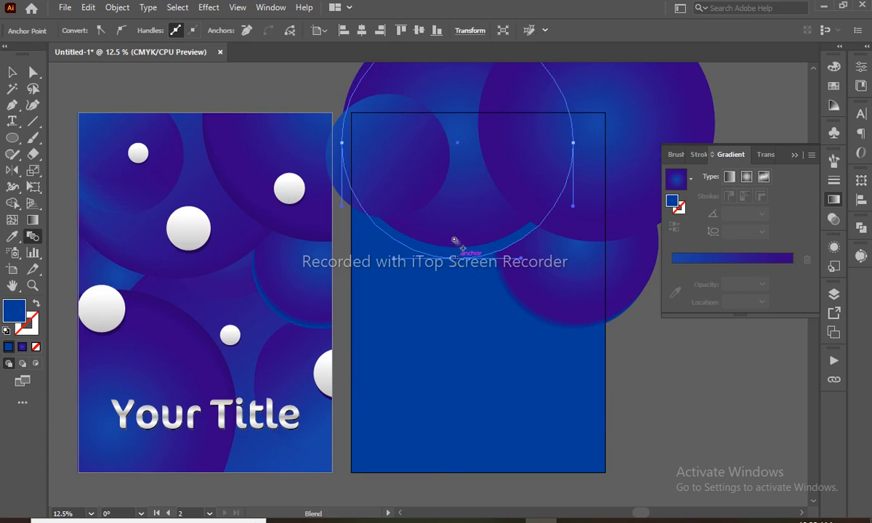
pyautogui.click(454, 240)
pyautogui.press('v')
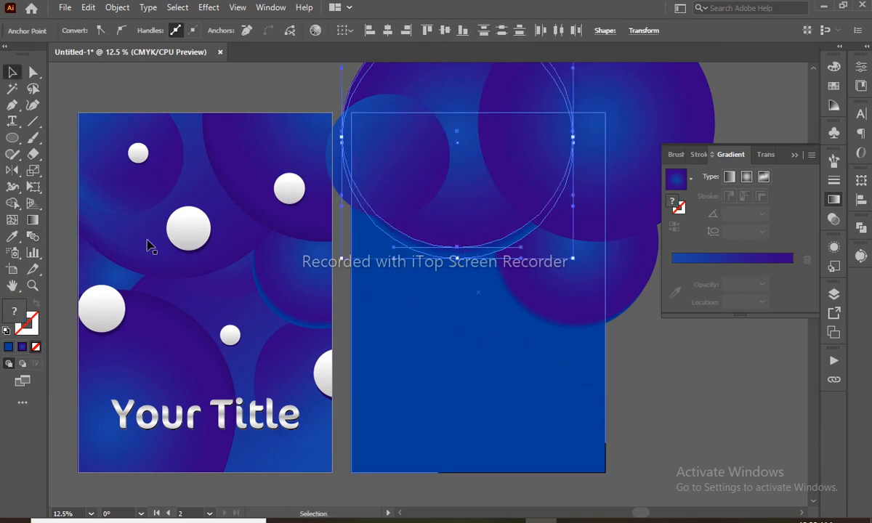
pyautogui.doubleClick(31, 239)
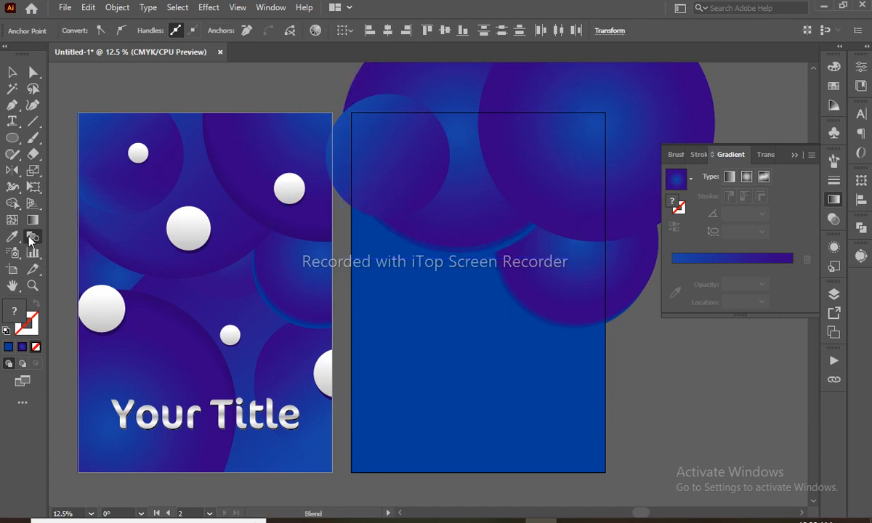
pyautogui.click(617, 104)
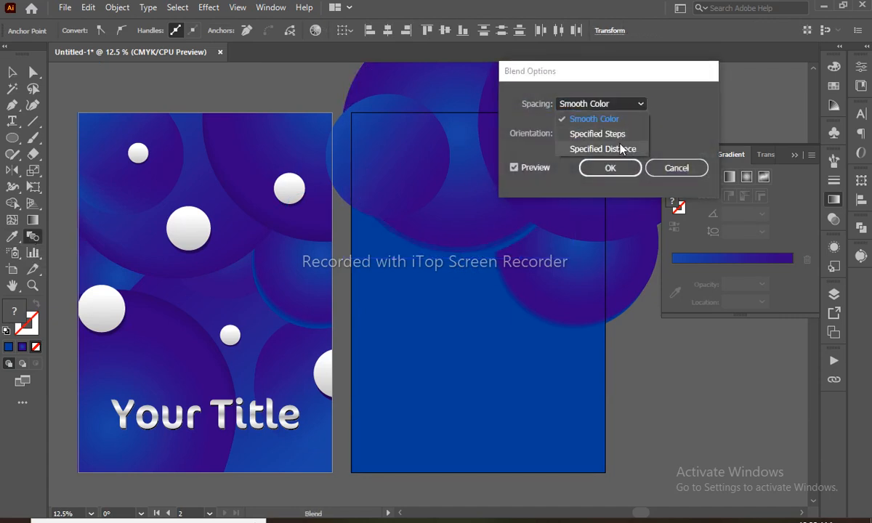
pyautogui.click(602, 132)
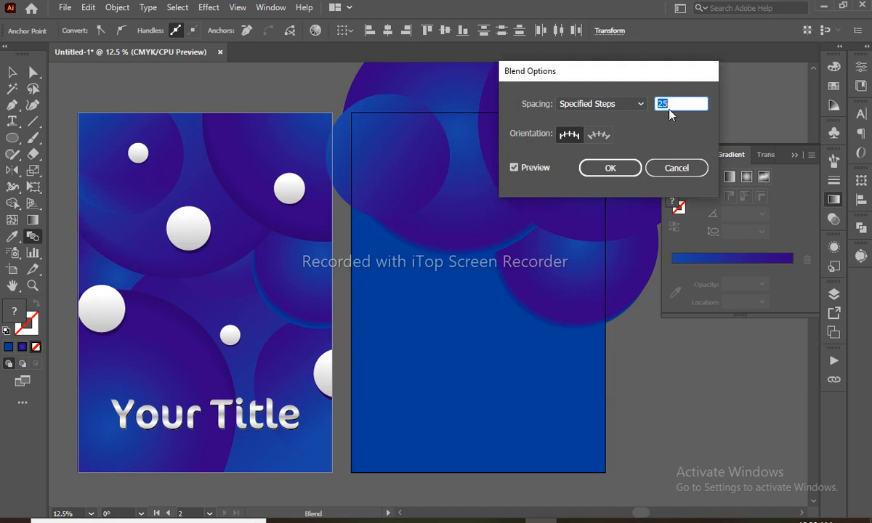
pyautogui.click(629, 168)
pyautogui.press('a')
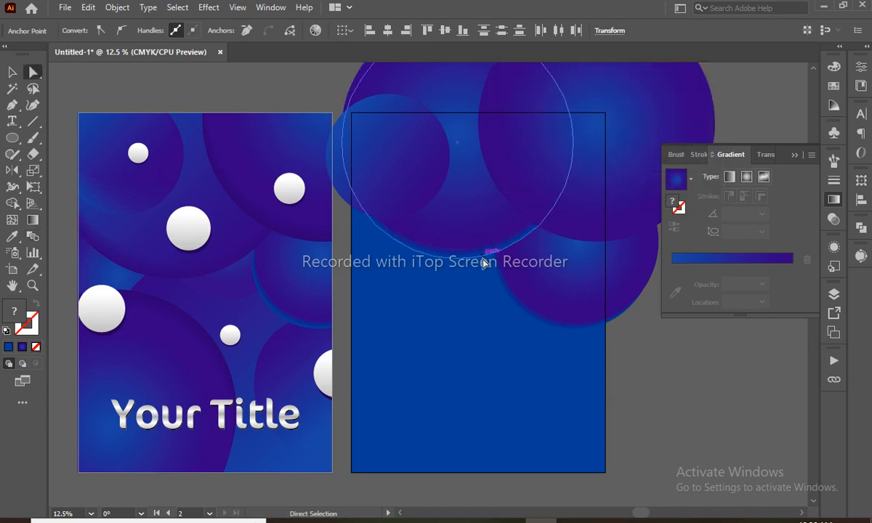
# - Darken the blend's inner circle to deep purple with magenta 100 and black 23
pyautogui.press('v')
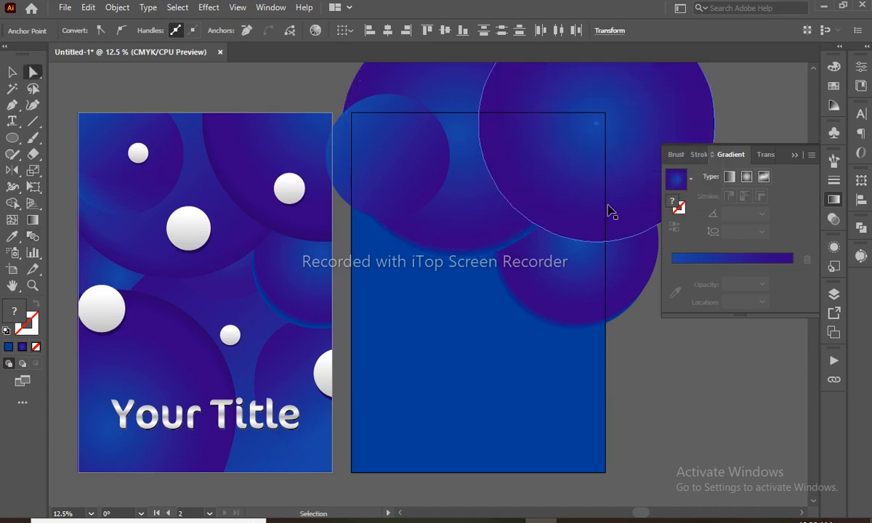
pyautogui.click(611, 211)
pyautogui.press('a')
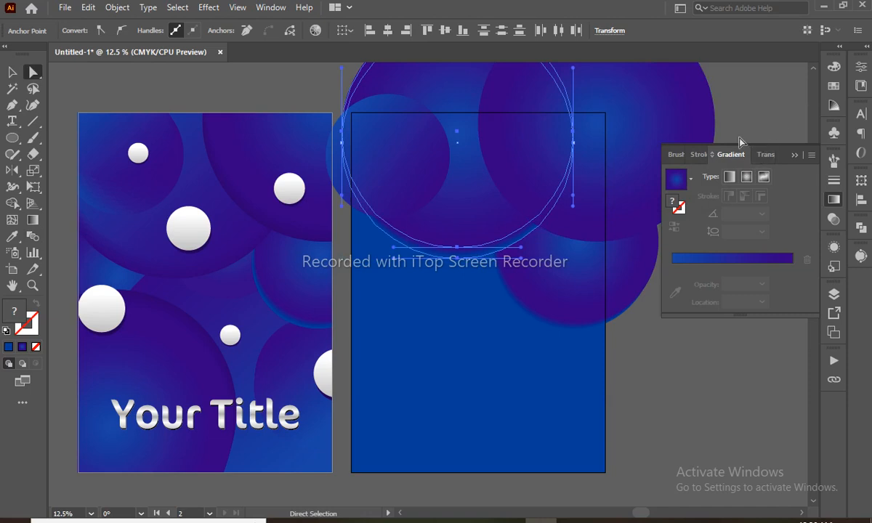
pyautogui.click(763, 95)
pyautogui.click(454, 259)
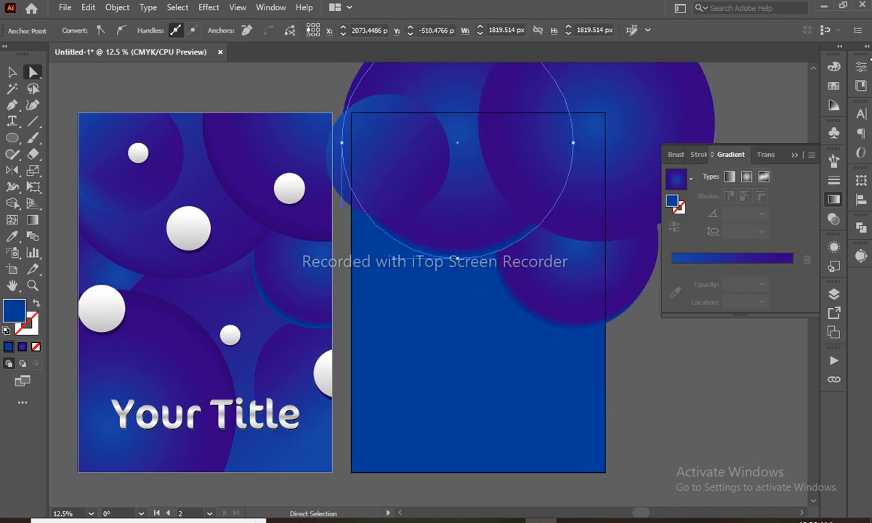
pyautogui.click(832, 67)
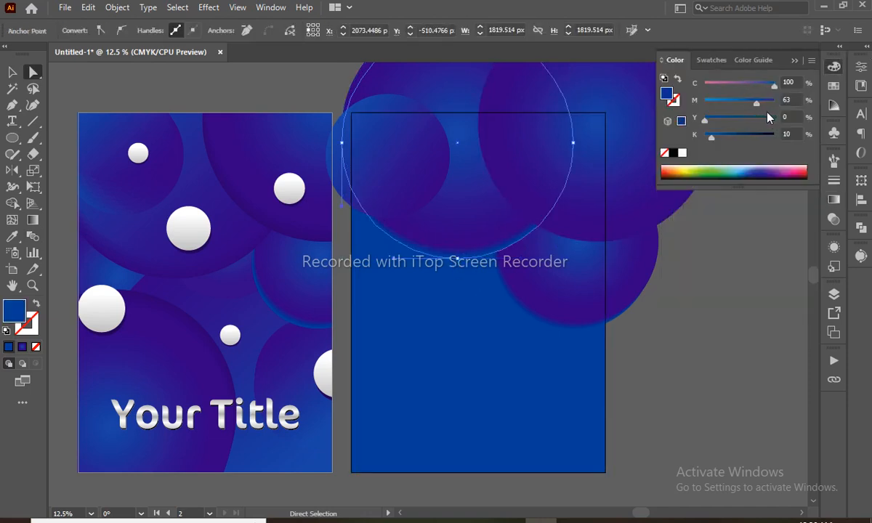
pyautogui.moveTo(756, 104)
pyautogui.mouseDown()
pyautogui.moveTo(741, 104)
pyautogui.moveTo(763, 105)
pyautogui.mouseUp()
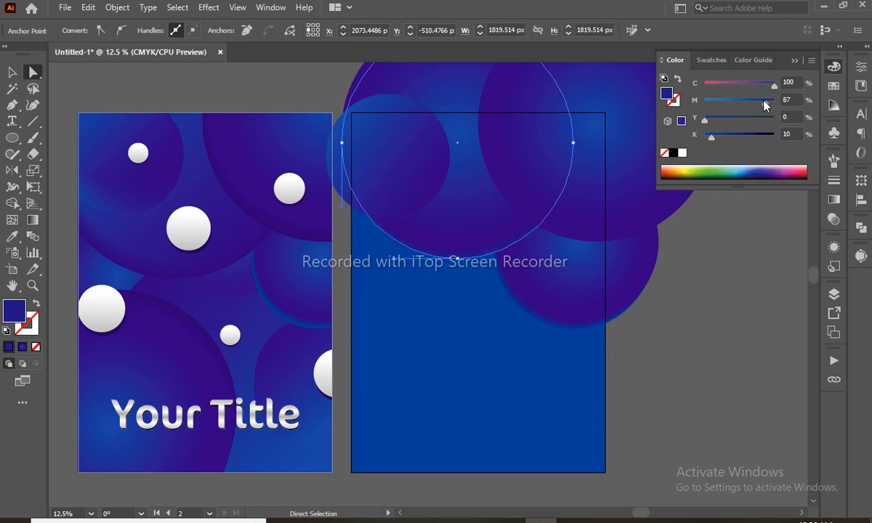
pyautogui.moveTo(719, 143); pyautogui.dragTo(732, 143)
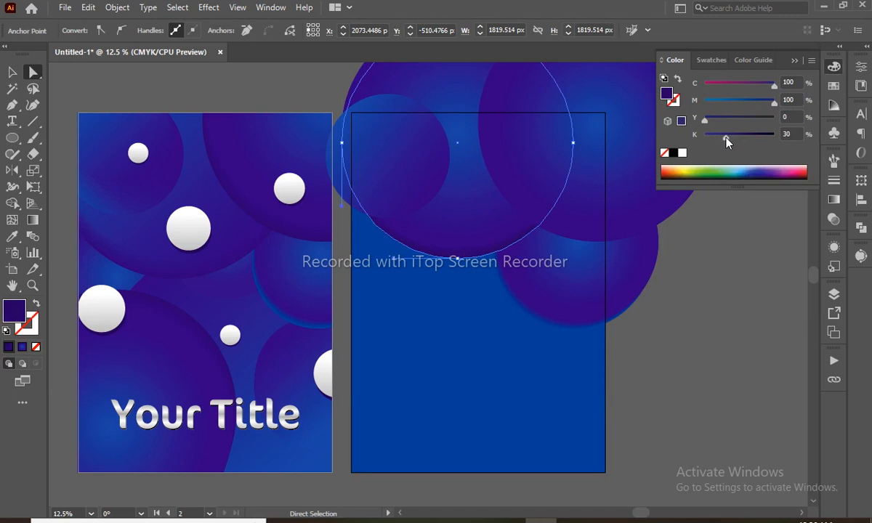
pyautogui.moveTo(726, 142); pyautogui.dragTo(721, 139)
# - Make a slightly offset copy of the small circle at the artboard's top-left
pyautogui.click(698, 376)
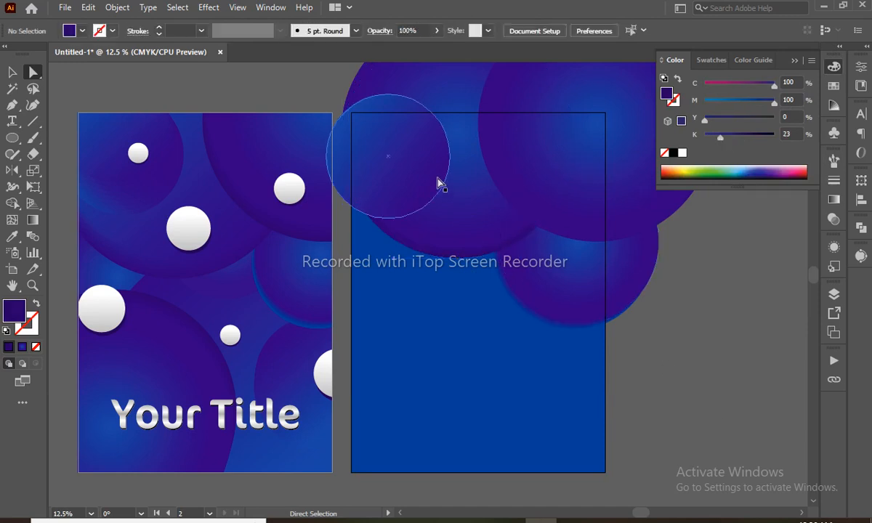
pyautogui.click(419, 178)
pyautogui.moveTo(404, 181); pyautogui.dragTo(407, 183)
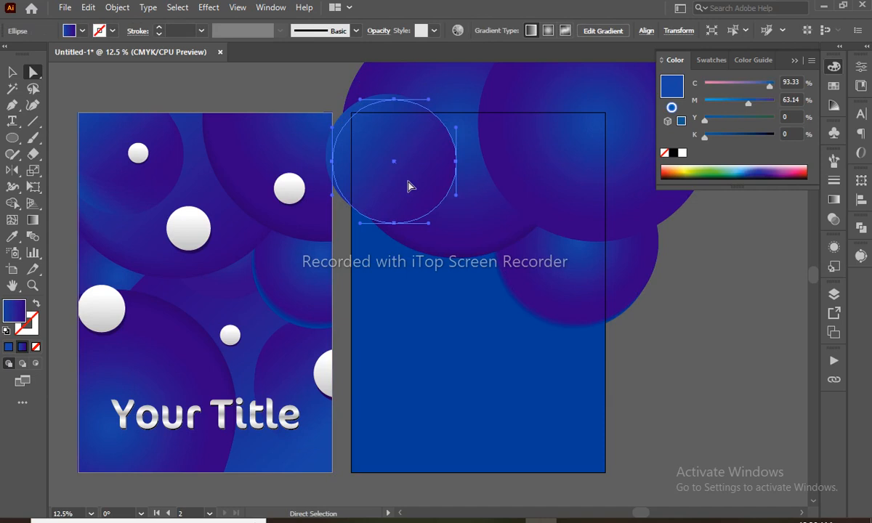
# - Reverse the gradient on the copied small circle
pyautogui.press('ctrl')
pyautogui.click(834, 198)
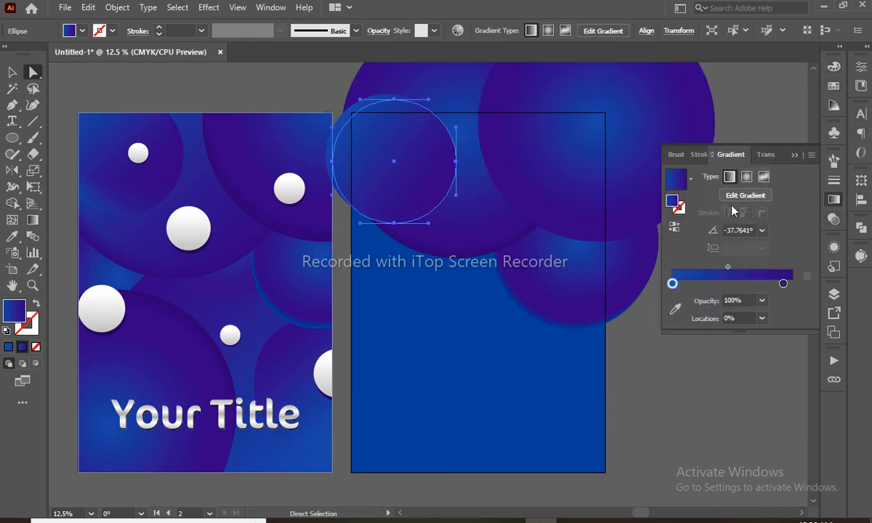
pyautogui.click(673, 227)
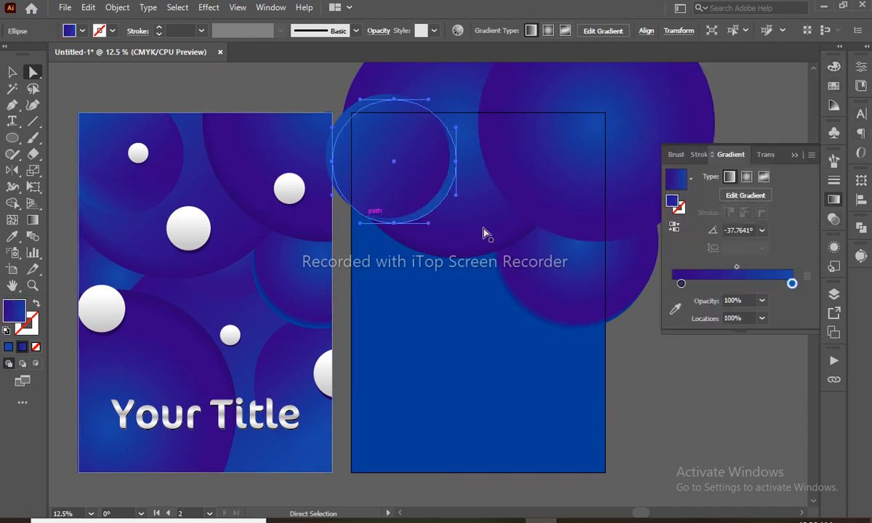
# - Blend the copy with the original circle at a specified distance of 20 px
pyautogui.press('g')
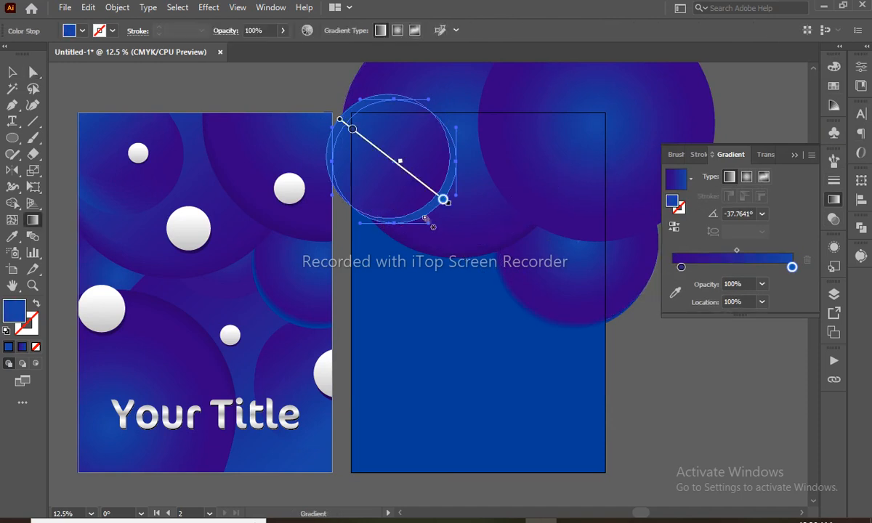
pyautogui.press('w')
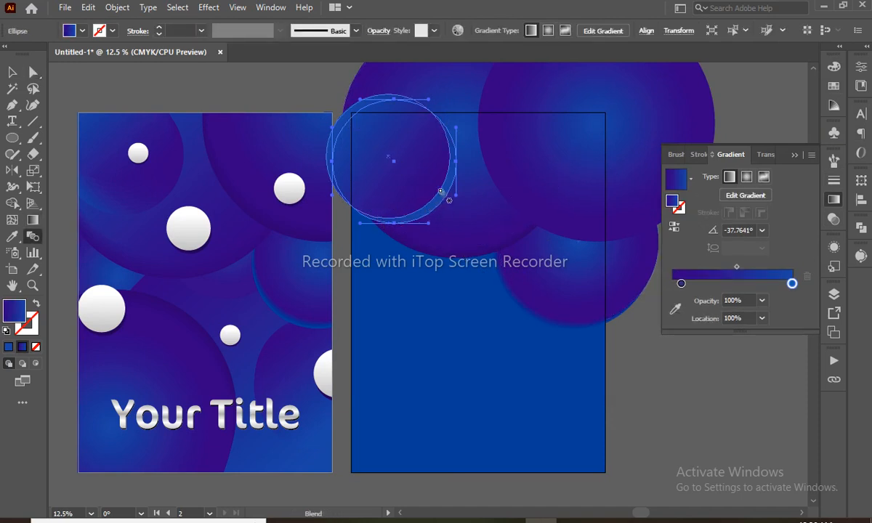
pyautogui.click(424, 177)
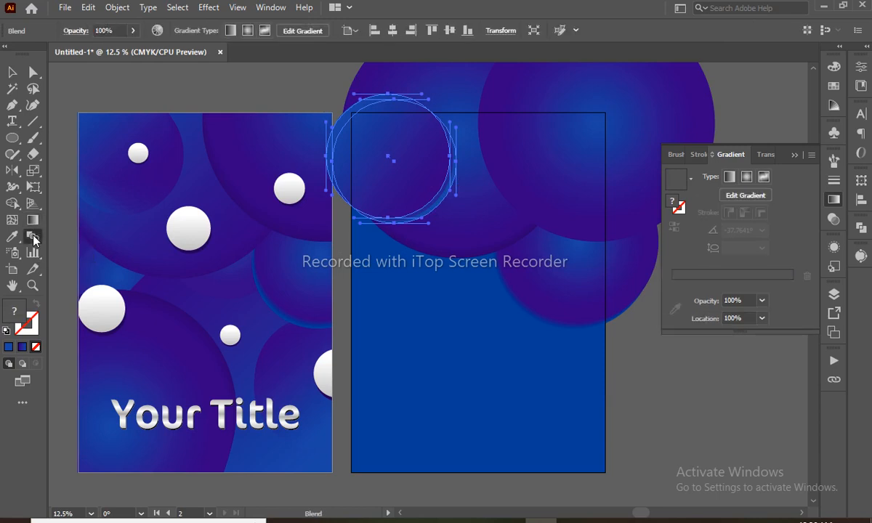
pyautogui.doubleClick(34, 238)
pyautogui.click(595, 109)
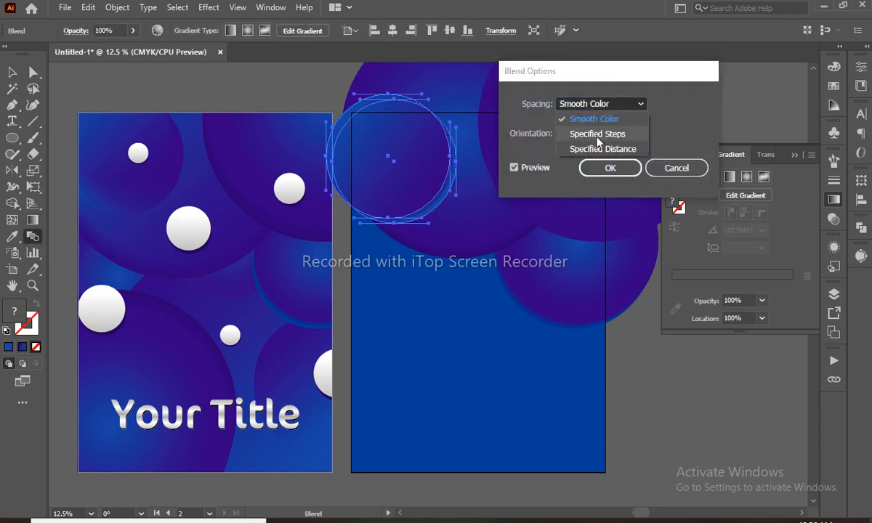
pyautogui.click(597, 147)
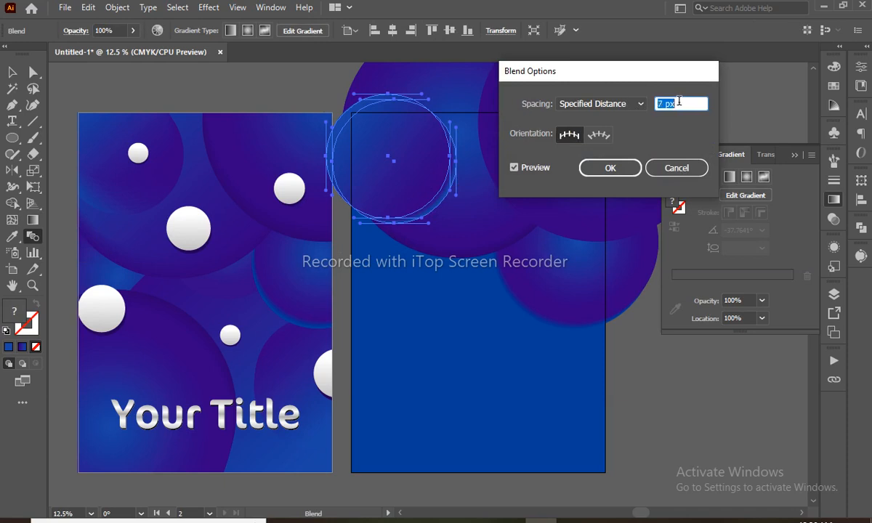
pyautogui.click(608, 170)
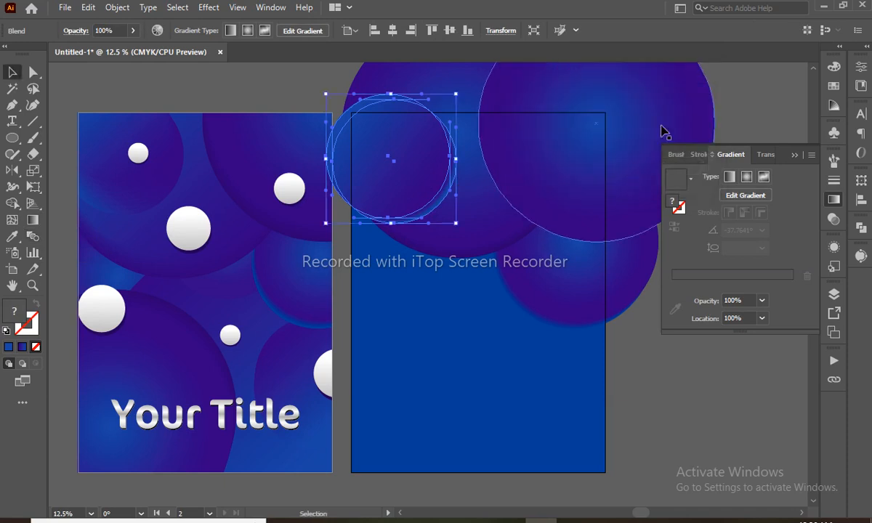
pyautogui.click(728, 101)
# - Zoom in on the right artboard's top and nudge the upper-left circle up and slightly left
pyautogui.press('a')
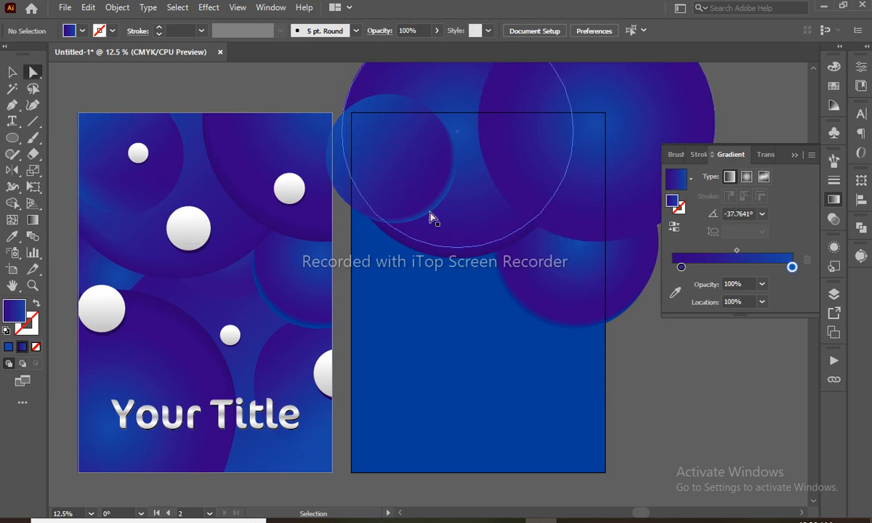
pyautogui.press('z')
pyautogui.moveTo(296, 106); pyautogui.dragTo(638, 352)
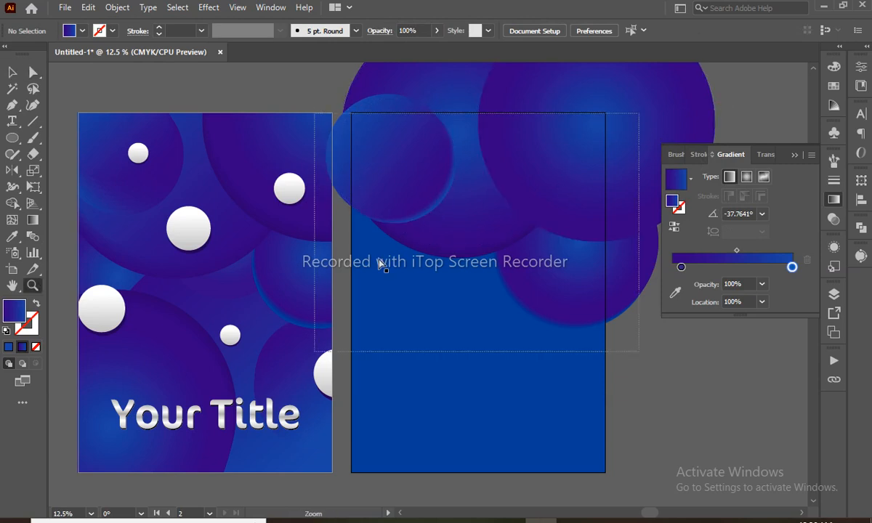
pyautogui.press('a')
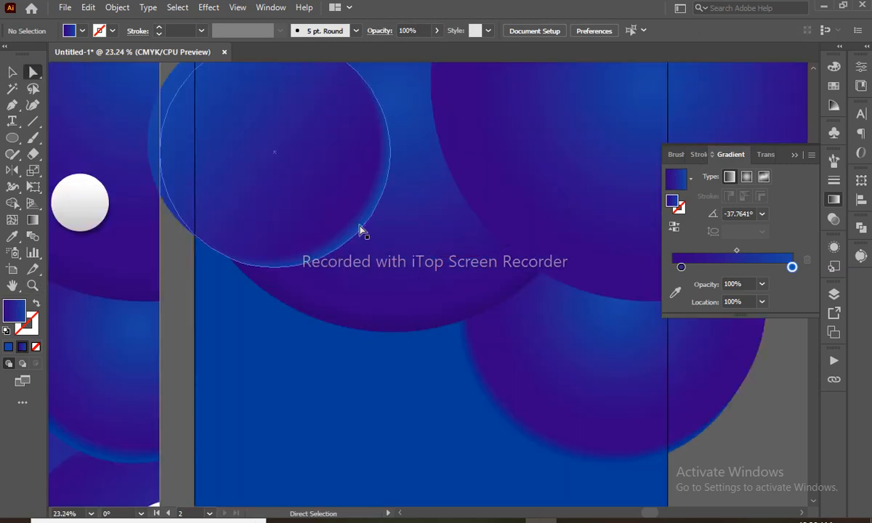
pyautogui.moveTo(359, 230); pyautogui.dragTo(358, 219)
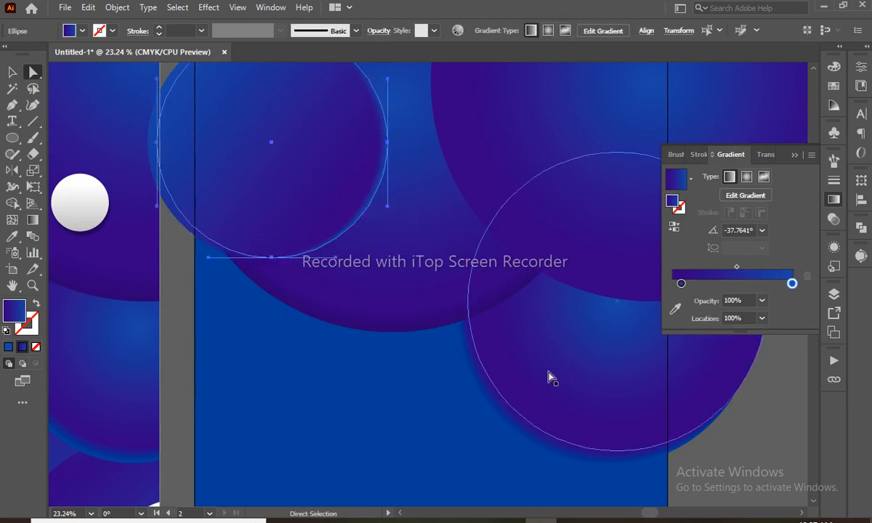
pyautogui.press('Left')
pyautogui.press('Left')
pyautogui.press('Left')
pyautogui.press('Left')
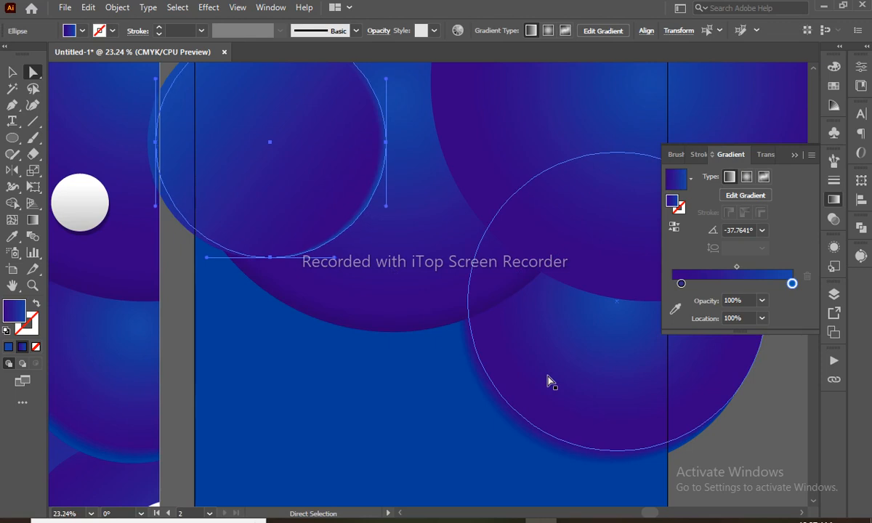
pyautogui.press('Up')
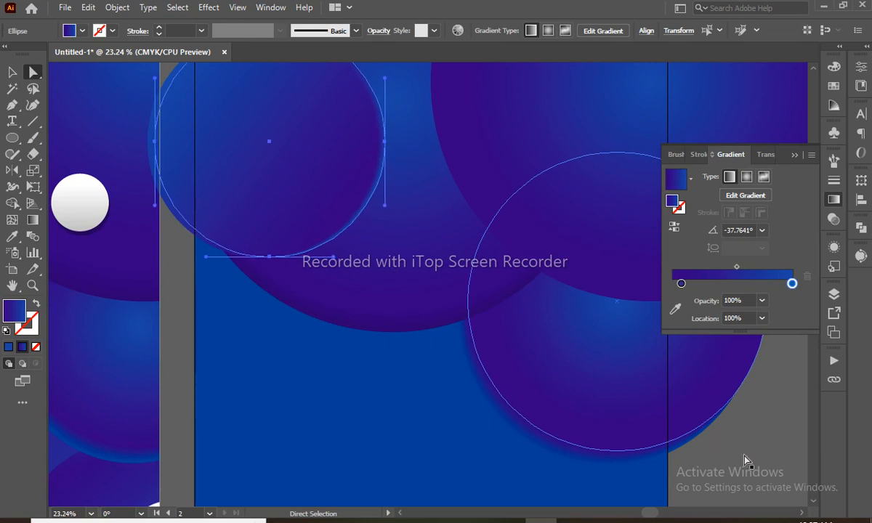
pyautogui.click(739, 414)
# - Zoom out to 8.33% to show both artboards and select the right artboard's circle blend
pyautogui.press('z')
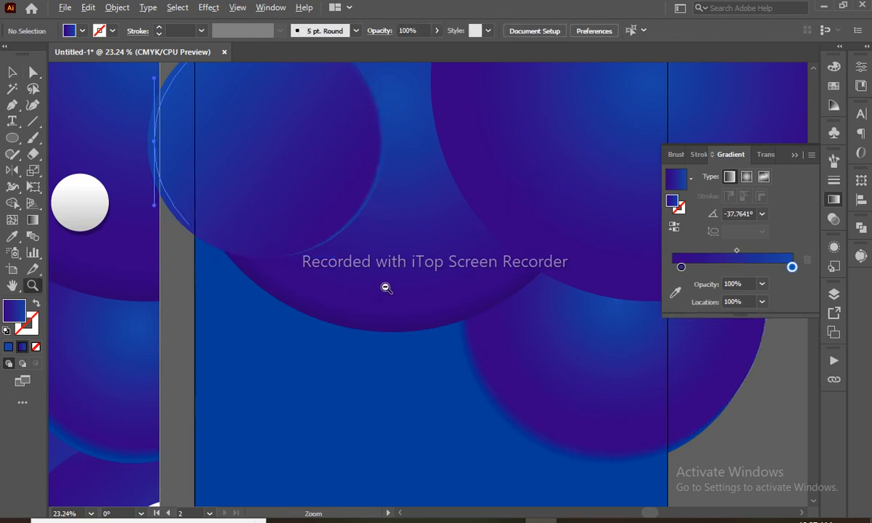
pyautogui.keyDown('alt'); pyautogui.click(386, 288); pyautogui.keyUp('alt')
pyautogui.keyDown('alt'); pyautogui.click(442, 336); pyautogui.keyUp('alt')
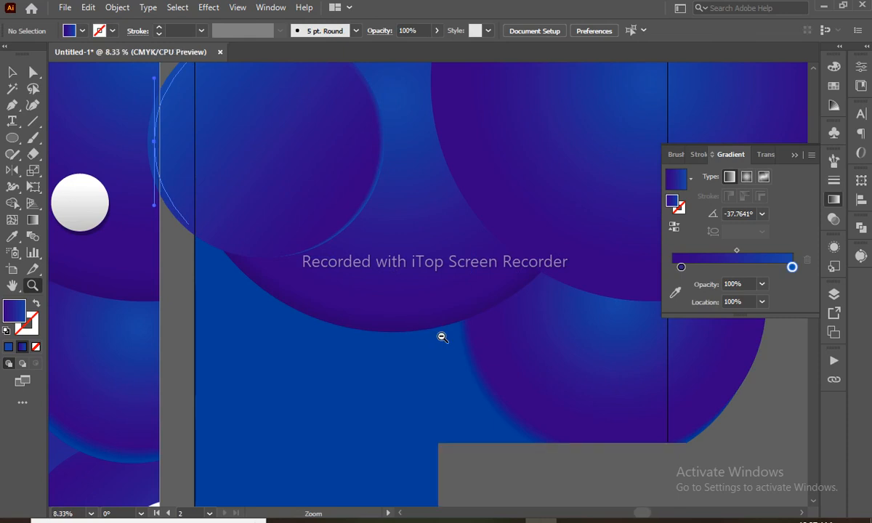
pyautogui.moveTo(439, 260); pyautogui.dragTo(440, 276)
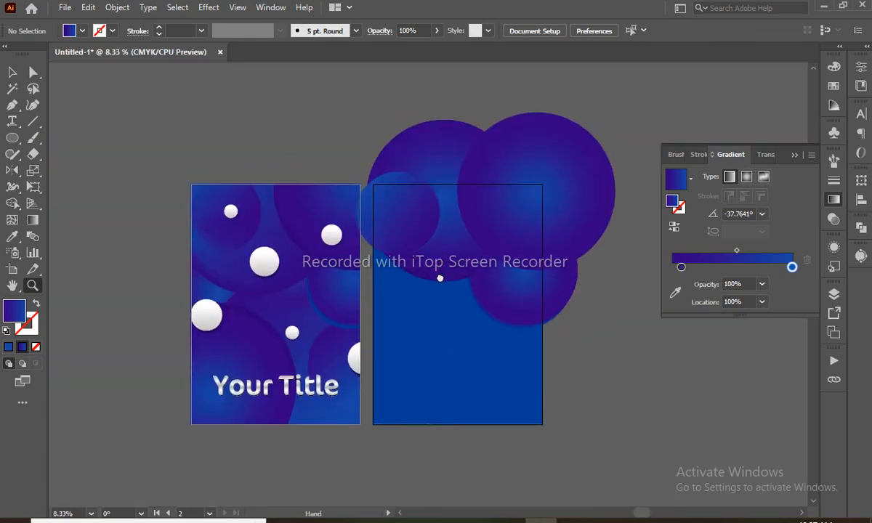
pyautogui.press('v')
pyautogui.click(551, 301)
# - Move the circle blend onto the posters' shared edge, rotate it about 56°, and nudge it into place
pyautogui.moveTo(520, 310); pyautogui.dragTo(429, 320)
pyautogui.hotkey('alt', 'e')
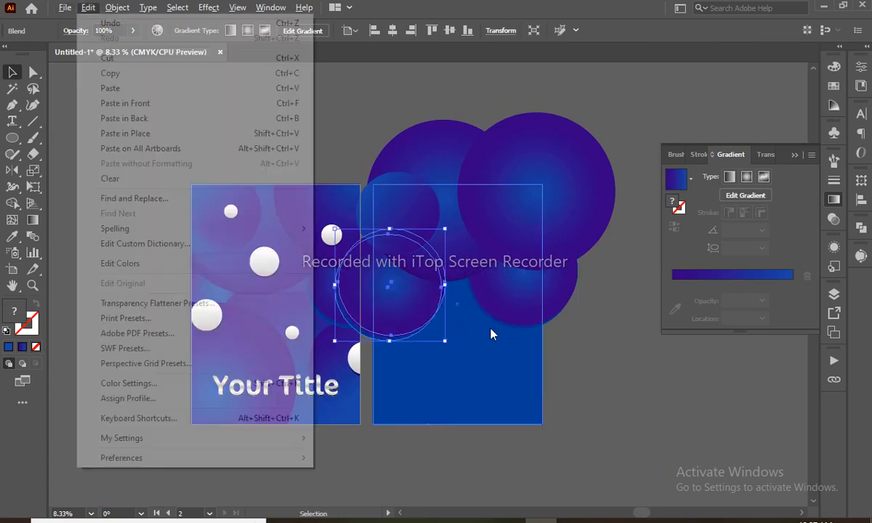
pyautogui.click(467, 254)
pyautogui.press('e')
pyautogui.moveTo(461, 218); pyautogui.dragTo(359, 193)
pyautogui.press('v')
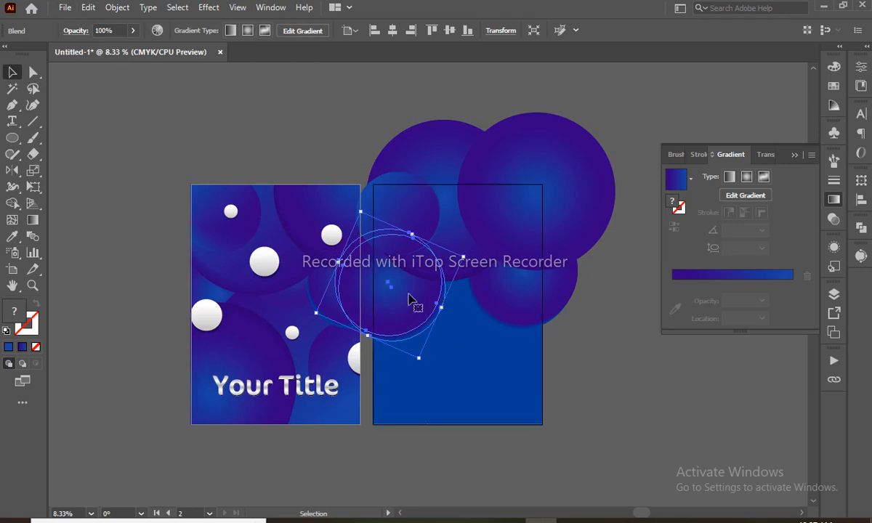
pyautogui.moveTo(411, 300); pyautogui.dragTo(412, 293)
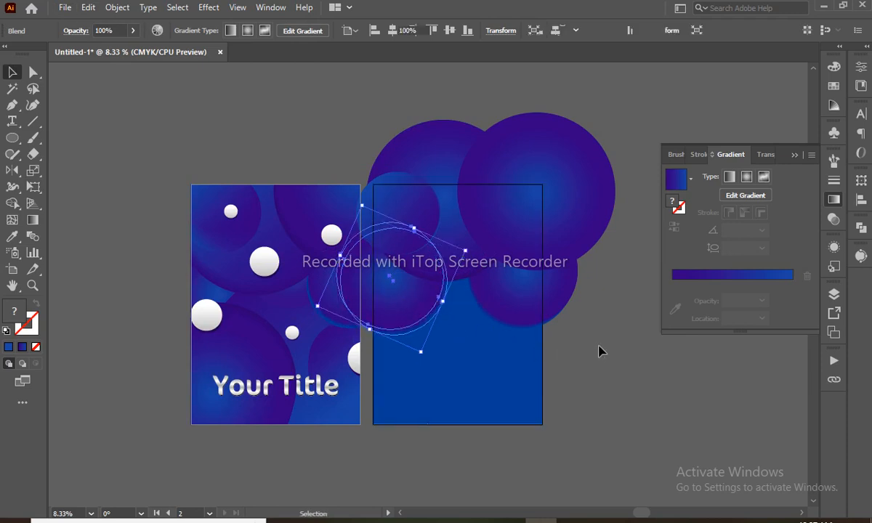
pyautogui.click(599, 351)
# - Select the right poster's circle blends one by one, then zoom in on those circles
pyautogui.click(441, 271)
pyautogui.keyDown('shift'); pyautogui.click(399, 227); pyautogui.keyUp('shift')
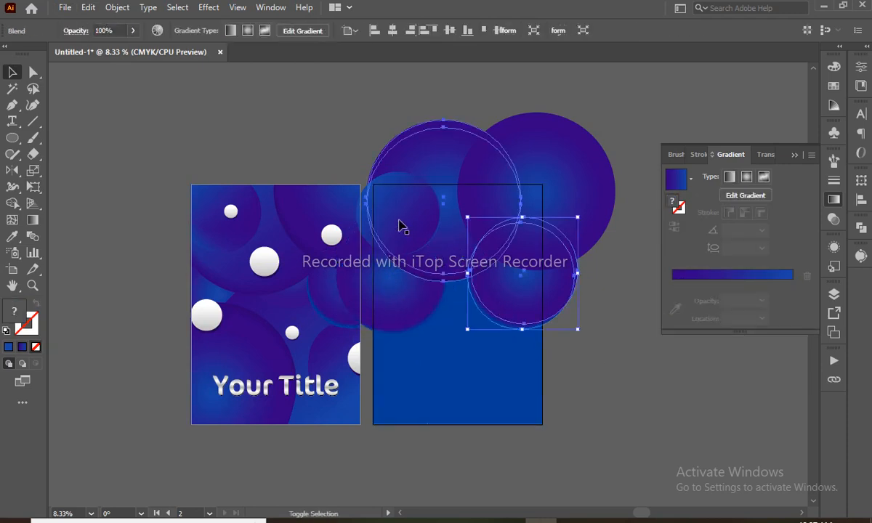
pyautogui.keyDown('shift'); pyautogui.click(401, 211); pyautogui.keyUp('shift')
pyautogui.keyDown('shift'); pyautogui.click(586, 158); pyautogui.keyUp('shift')
pyautogui.keyDown('shift'); pyautogui.click(385, 309); pyautogui.keyUp('shift')
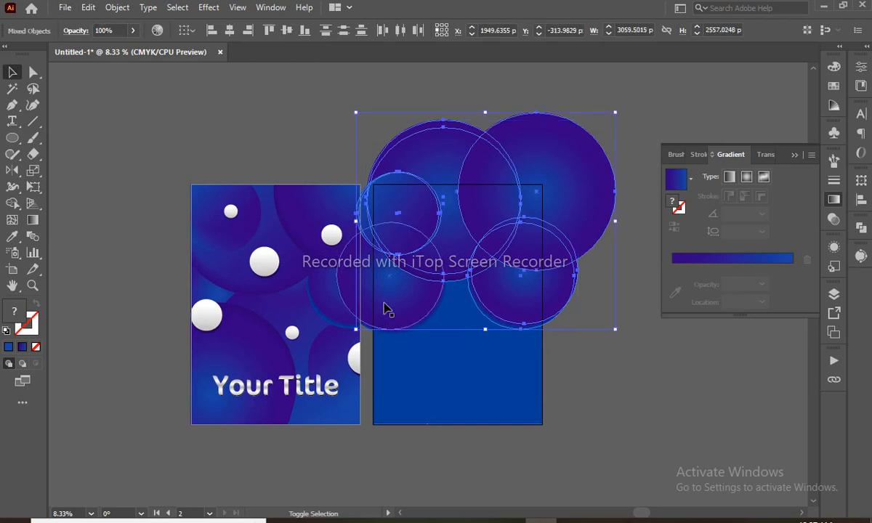
pyautogui.click(648, 362)
pyautogui.press('z')
pyautogui.moveTo(407, 147); pyautogui.dragTo(614, 384)
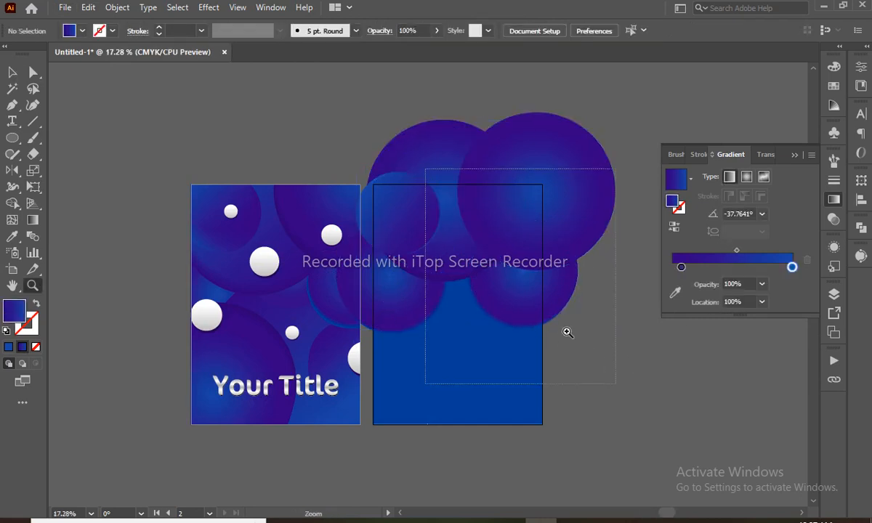
# - Reposition the large upper circle, nudging it down and to the left
pyautogui.press('a')
pyautogui.moveTo(401, 204)
pyautogui.mouseDown()
pyautogui.moveTo(412, 201)
pyautogui.moveTo(405, 195)
pyautogui.mouseUp()
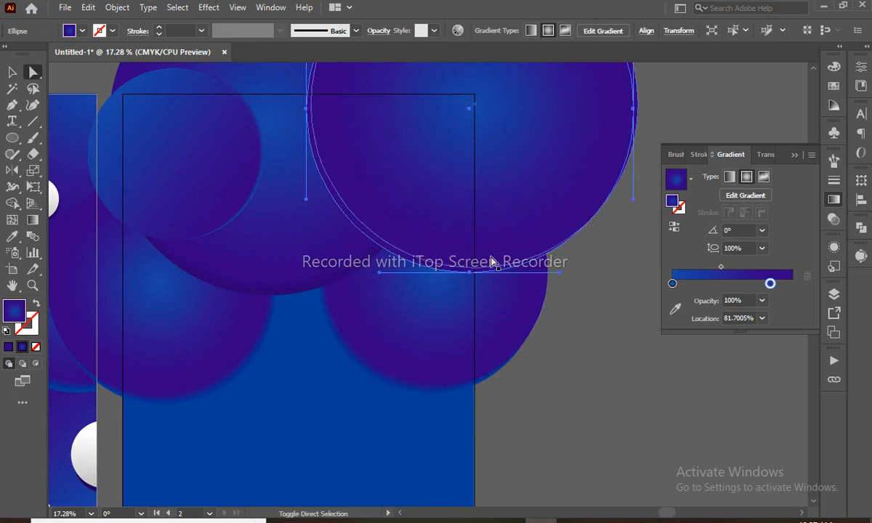
pyautogui.hotkey('shift', 'Left')
pyautogui.hotkey('shift', 'Left')
pyautogui.hotkey('shift', 'Down')
pyautogui.hotkey('shift', 'Left')
pyautogui.hotkey('shift', 'Down')
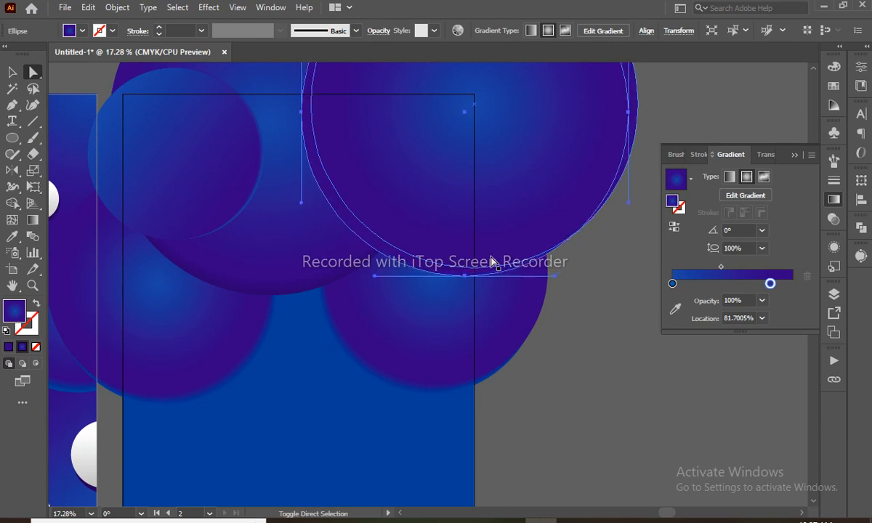
# - Darken the outer gradient stop to a deep purple and blend the large circle with its overlapping circle
pyautogui.doubleClick(769, 283)
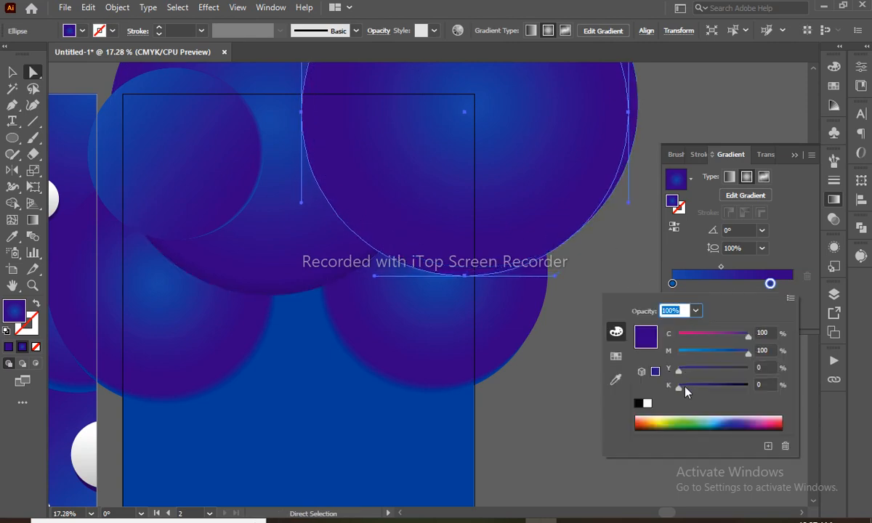
pyautogui.moveTo(685, 387)
pyautogui.mouseDown()
pyautogui.moveTo(705, 388)
pyautogui.moveTo(689, 388)
pyautogui.mouseUp()
pyautogui.click(26, 234)
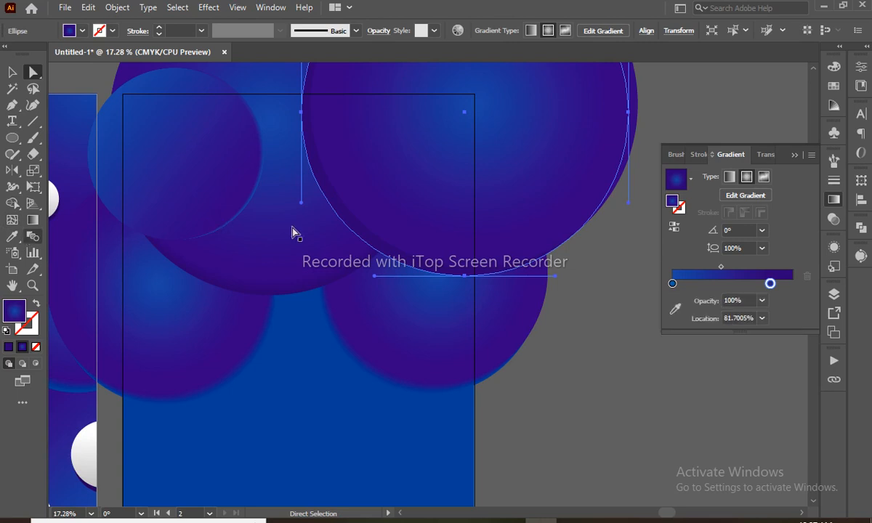
pyautogui.click(32, 236)
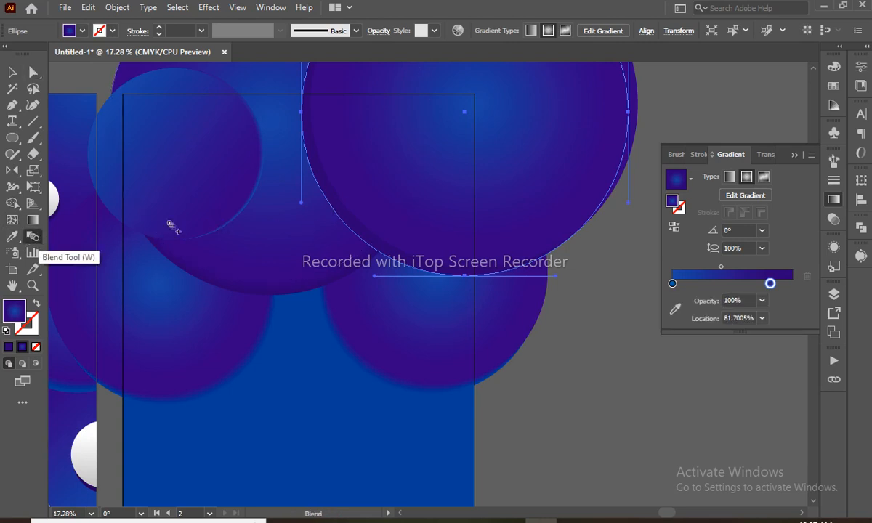
pyautogui.click(364, 208)
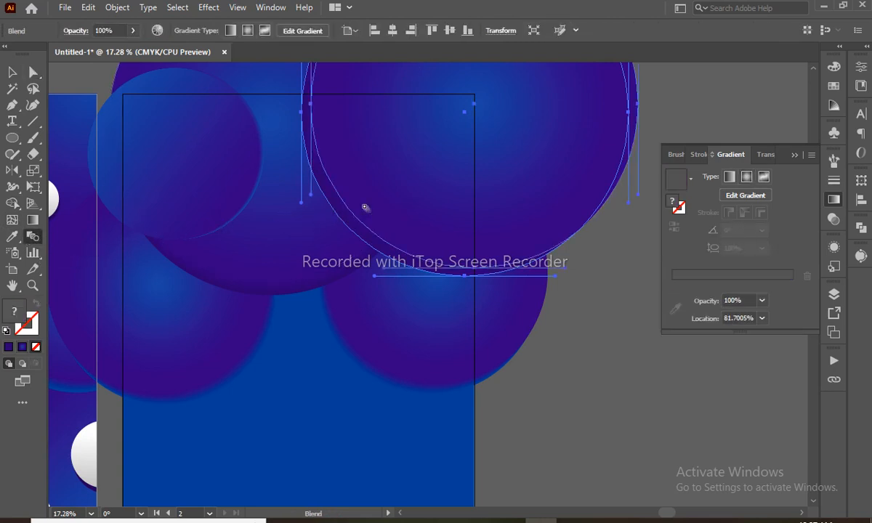
# - Set the large blend's spacing to Specified Distance (12 px) and shift it slightly right
pyautogui.keyDown('ctrl'); pyautogui.click(342, 279); pyautogui.keyUp('ctrl')
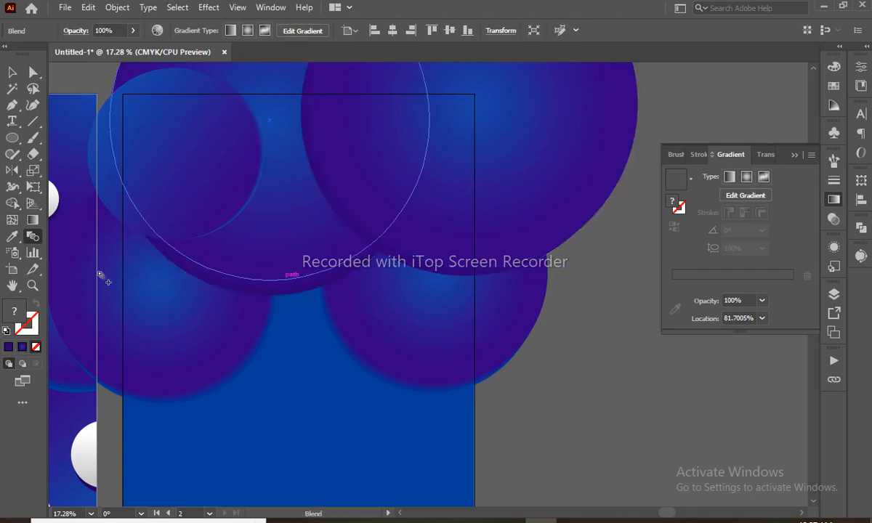
pyautogui.doubleClick(34, 238)
pyautogui.click(638, 104)
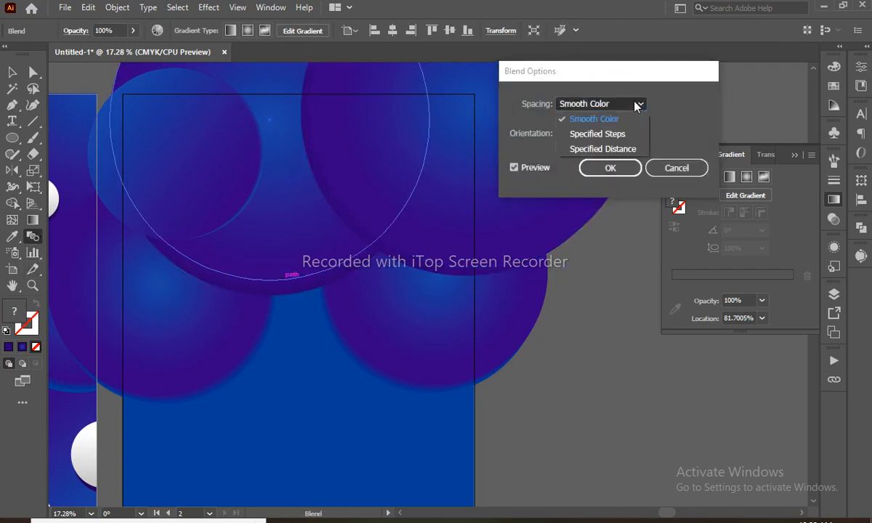
pyautogui.click(617, 148)
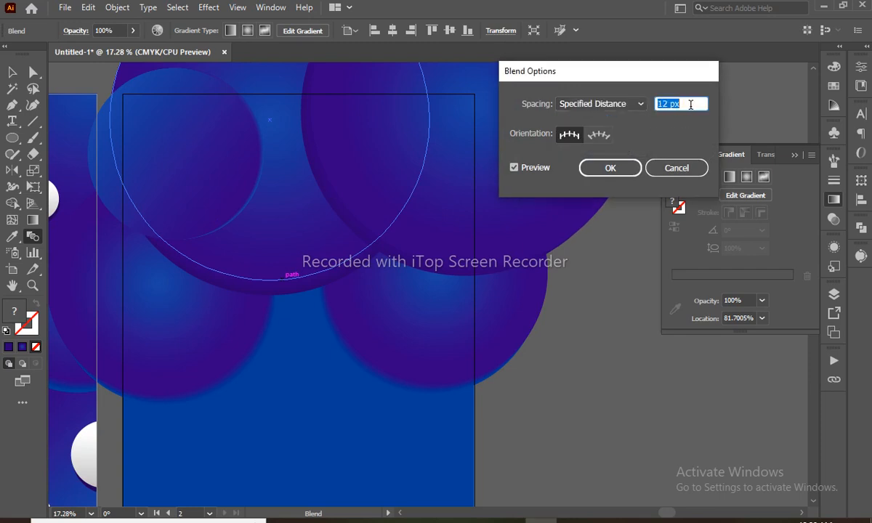
pyautogui.click(626, 167)
pyautogui.press('v')
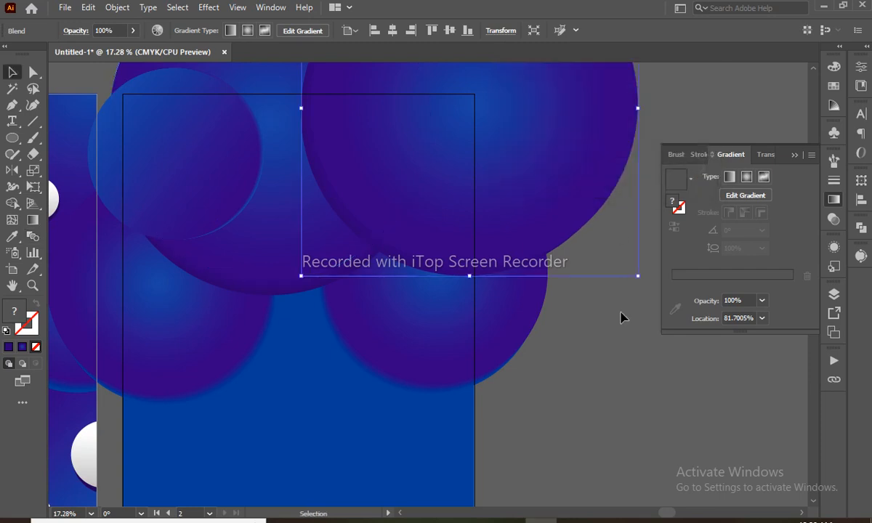
pyautogui.click(622, 317)
pyautogui.moveTo(395, 198); pyautogui.dragTo(410, 197)
# - Zoom out to see both posters and select all the circle blends over the right poster
pyautogui.press('z')
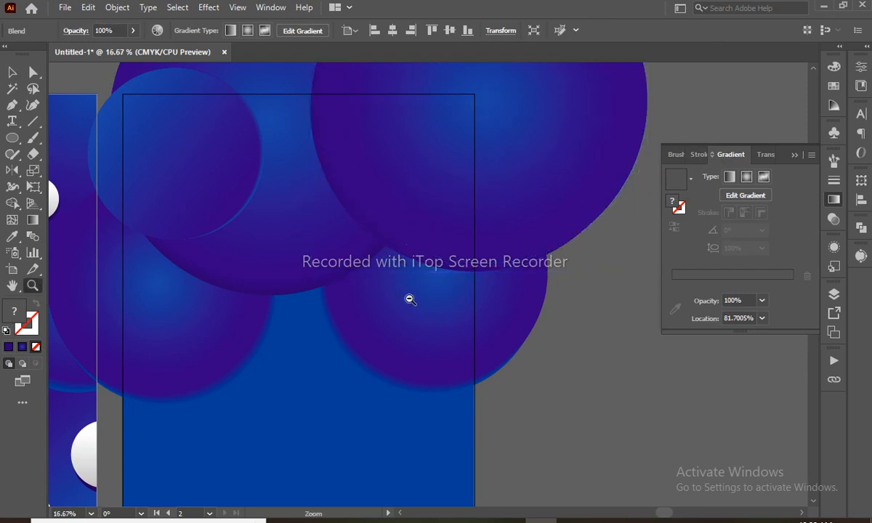
pyautogui.keyDown('alt'); pyautogui.click(409, 298); pyautogui.keyUp('alt')
pyautogui.keyDown('alt'); pyautogui.click(409, 298); pyautogui.keyUp('alt')
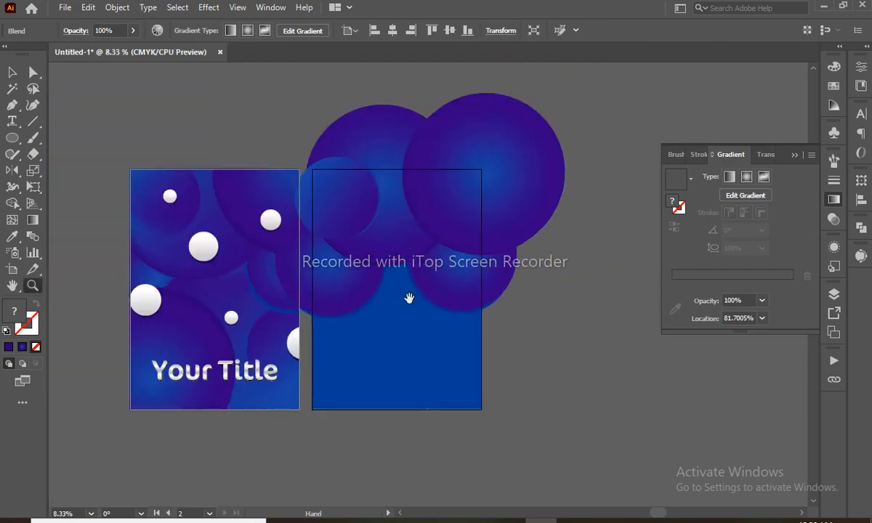
pyautogui.press('v')
pyautogui.click(530, 311)
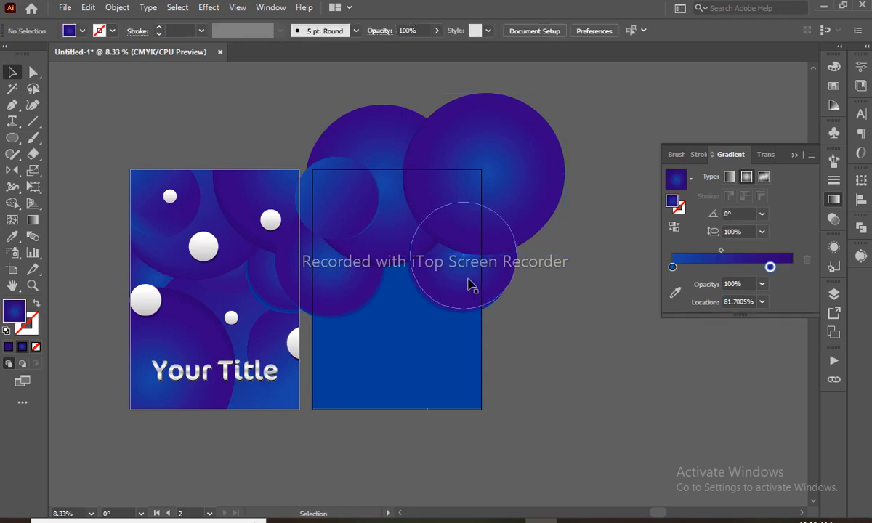
pyautogui.click(467, 302)
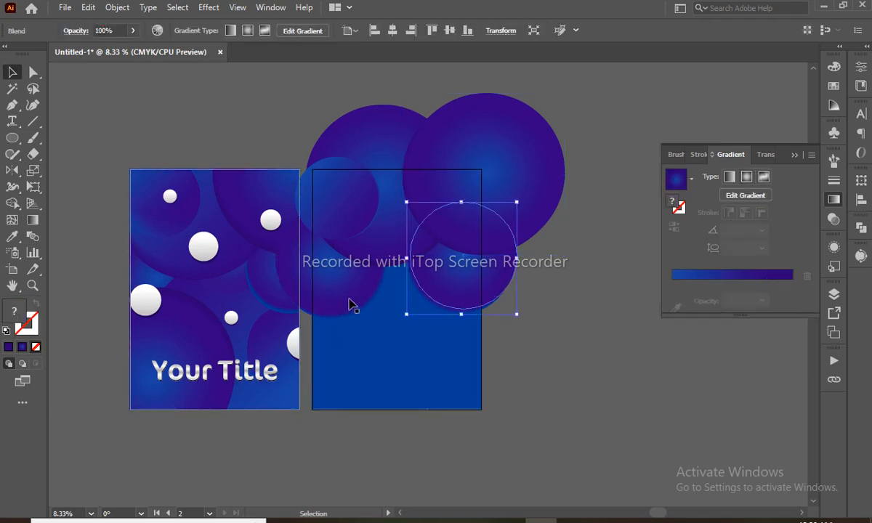
pyautogui.keyDown('shift'); pyautogui.click(365, 264); pyautogui.keyUp('shift')
pyautogui.keyDown('shift'); pyautogui.click(388, 238); pyautogui.keyUp('shift')
pyautogui.keyDown('shift'); pyautogui.click(493, 139); pyautogui.keyUp('shift')
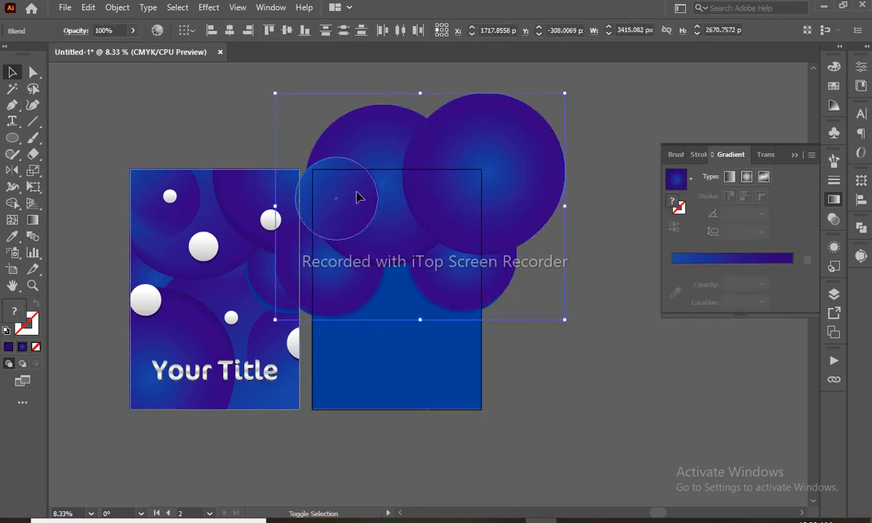
pyautogui.moveTo(619, 77); pyautogui.dragTo(342, 349)
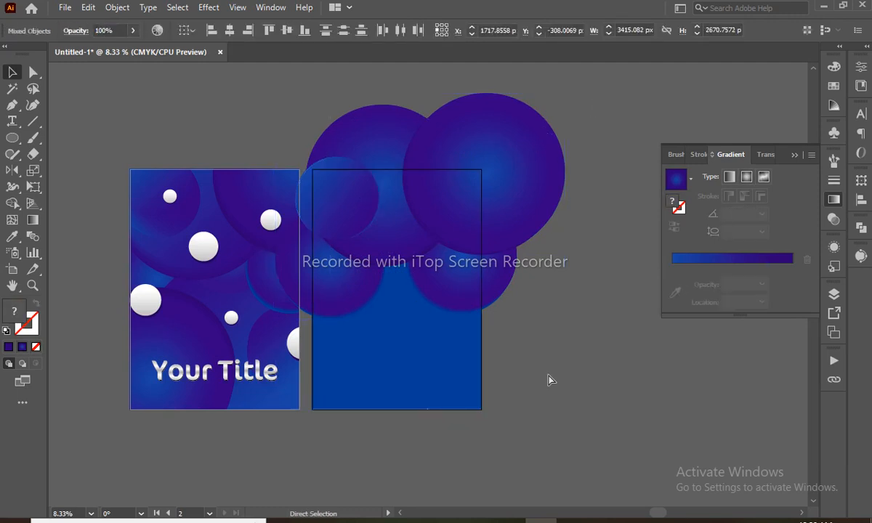
pyautogui.click(467, 204)
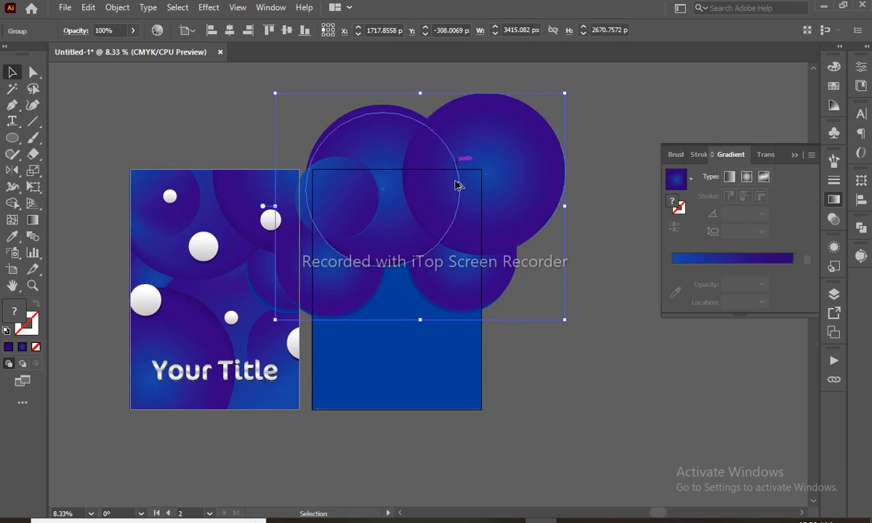
# - Copy the circle group downward, rotate the copy 180°, move it back up, and switch to Outline view
pyautogui.moveTo(459, 186); pyautogui.dragTo(452, 336)
pyautogui.press('e')
pyautogui.moveTo(423, 238); pyautogui.dragTo(390, 454)
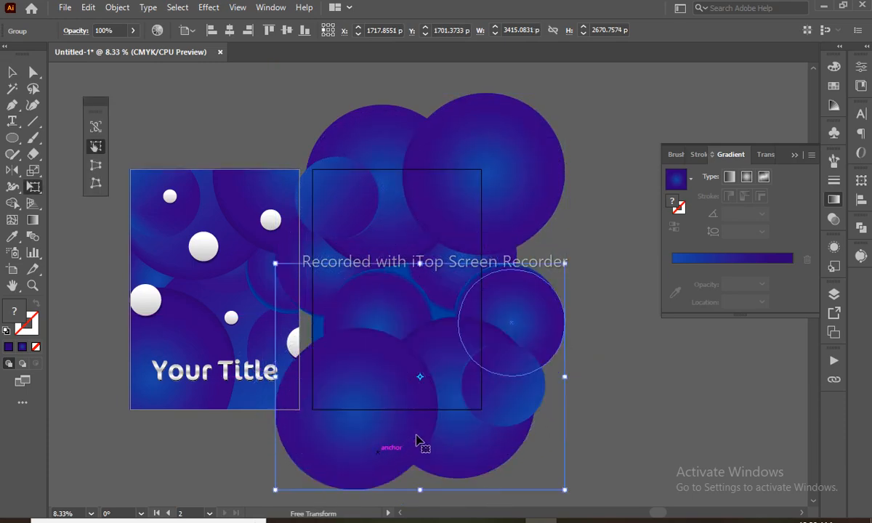
pyautogui.press('v')
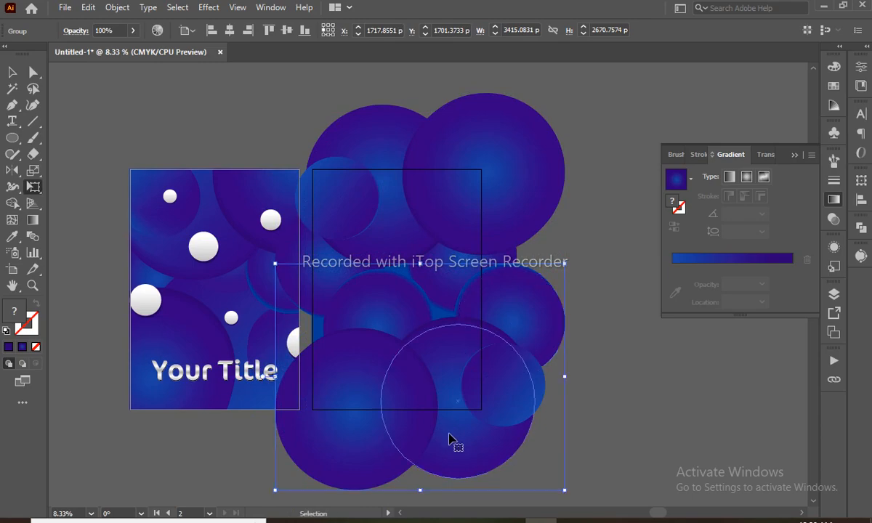
pyautogui.moveTo(451, 437); pyautogui.dragTo(451, 263)
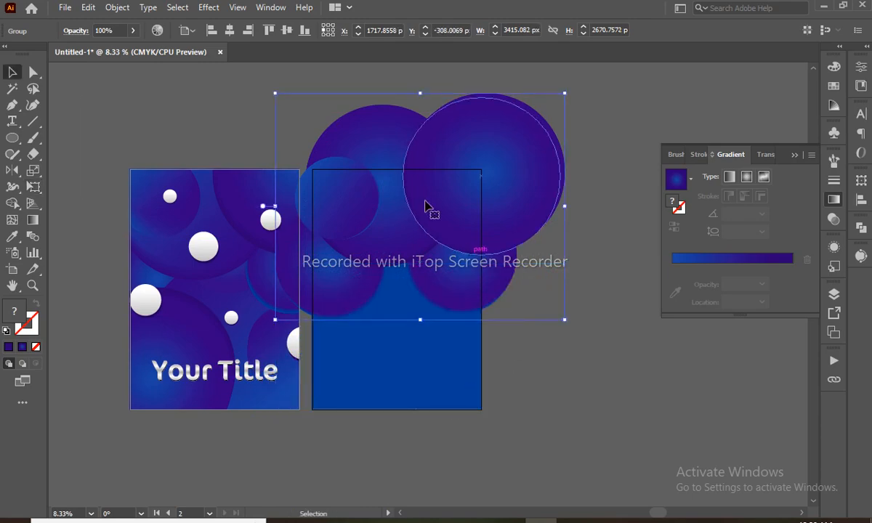
pyautogui.hotkey('ctrl', 'shift', 'a')
pyautogui.hotkey('ctrl', 'y')
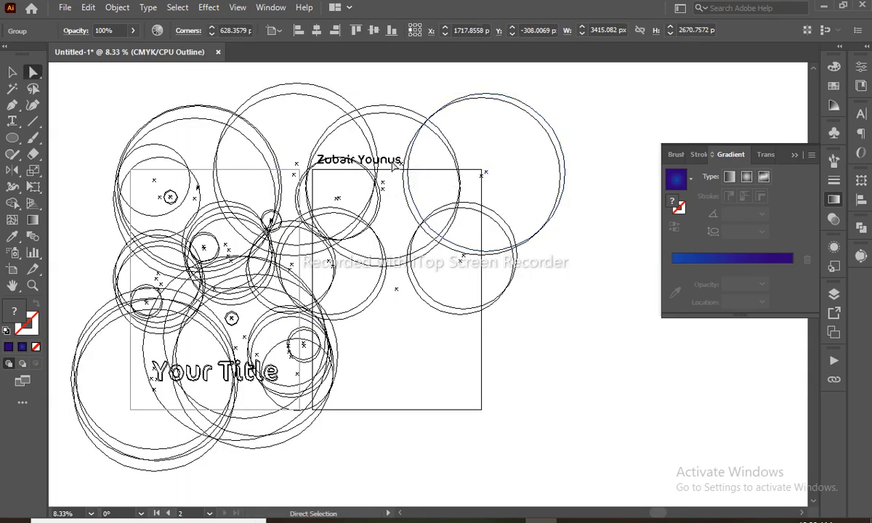
# - Move the name text to the lower right beside the artboards and return to full-colour Preview
pyautogui.moveTo(394, 173); pyautogui.dragTo(702, 380)
pyautogui.hotkey('ctrl', 'z')
pyautogui.click(507, 369)
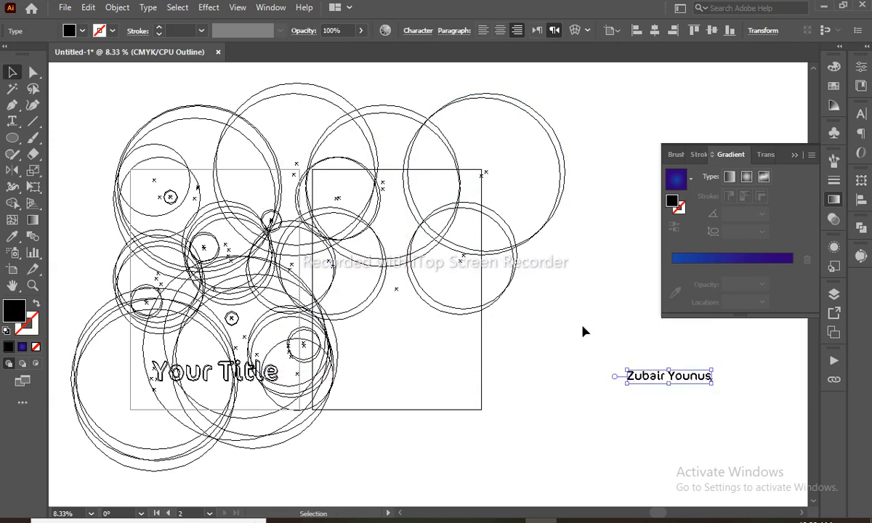
pyautogui.hotkey('ctrl', 'y')
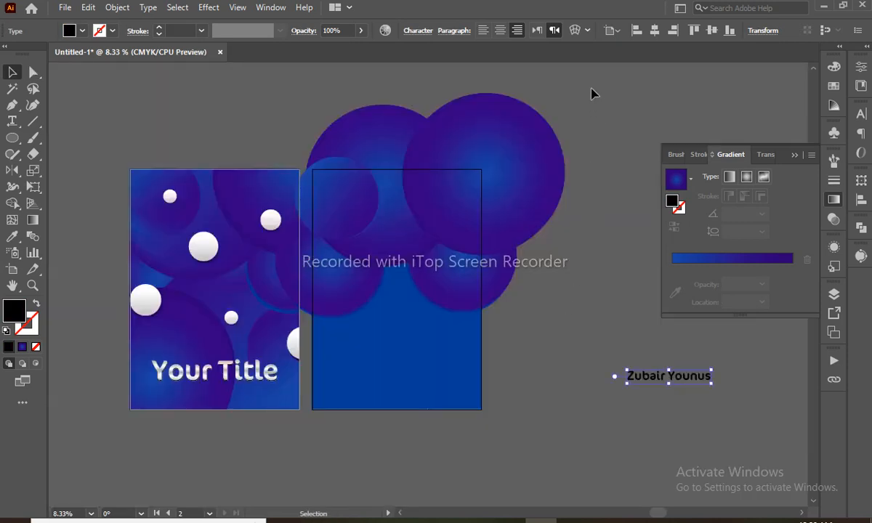
pyautogui.click(324, 356)
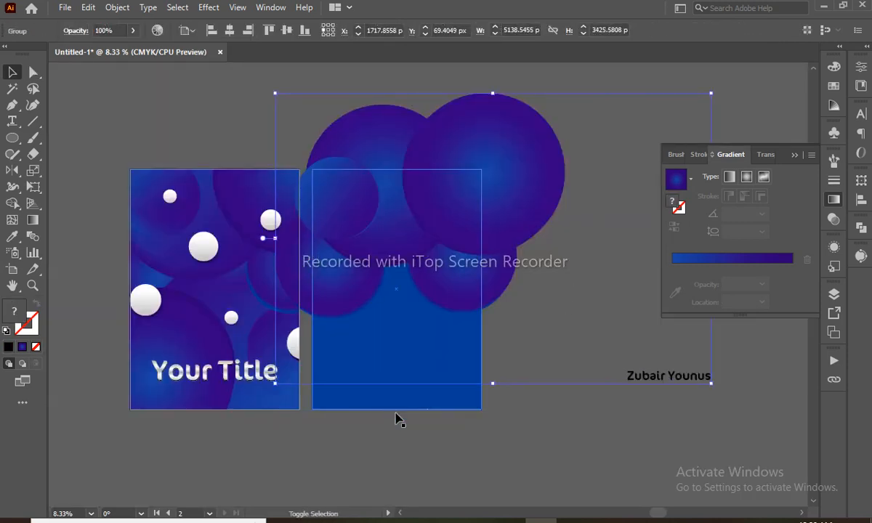
# - Select and delete the name text, then undo the deletion
pyautogui.click(669, 445)
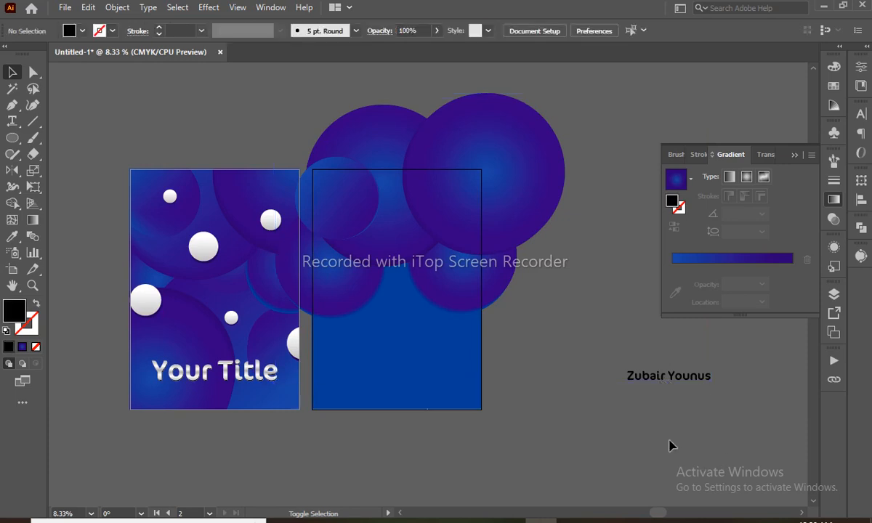
pyautogui.press('a')
pyautogui.click(674, 381)
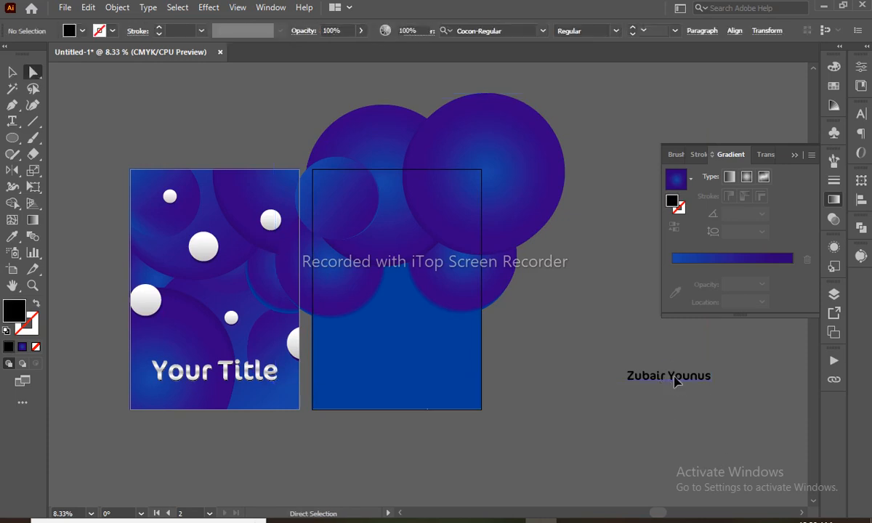
pyautogui.press('Delete')
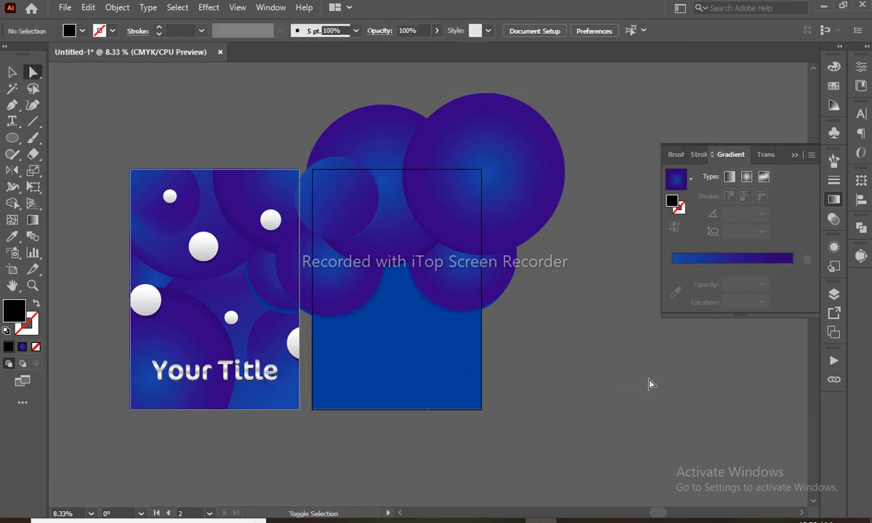
pyautogui.hotkey('ctrl', 'z')
pyautogui.press('v')
# - Duplicate the upper circle group downward and rotate the copy over the second artboard's lower part
pyautogui.click(501, 193)
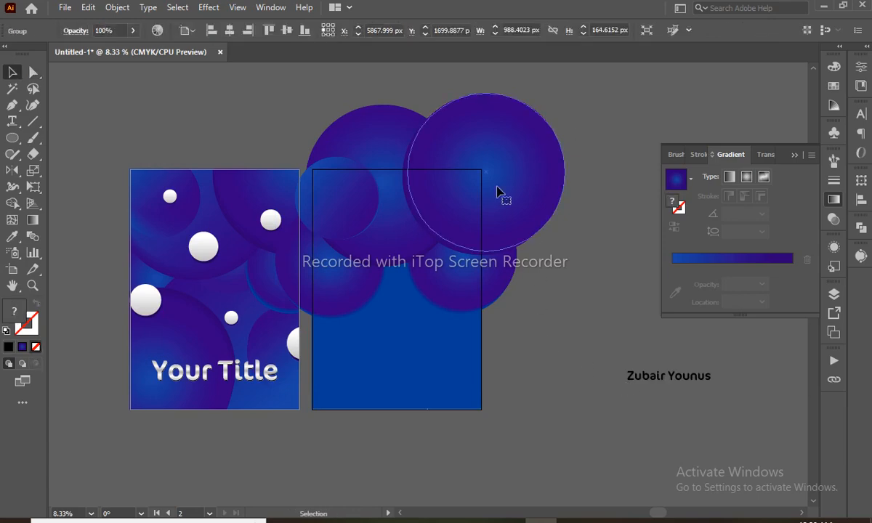
pyautogui.moveTo(448, 214); pyautogui.dragTo(447, 373)
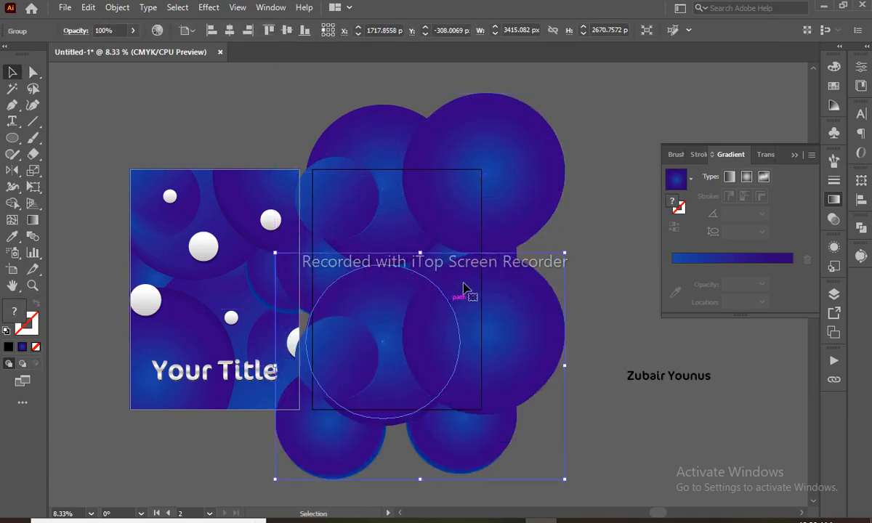
pyautogui.press('e')
pyautogui.moveTo(451, 205); pyautogui.dragTo(383, 433)
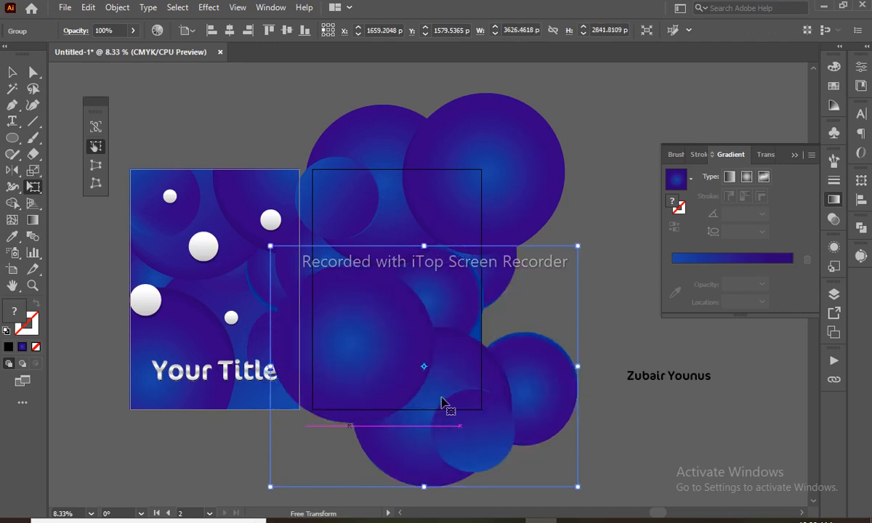
pyautogui.moveTo(525, 212); pyautogui.dragTo(451, 327)
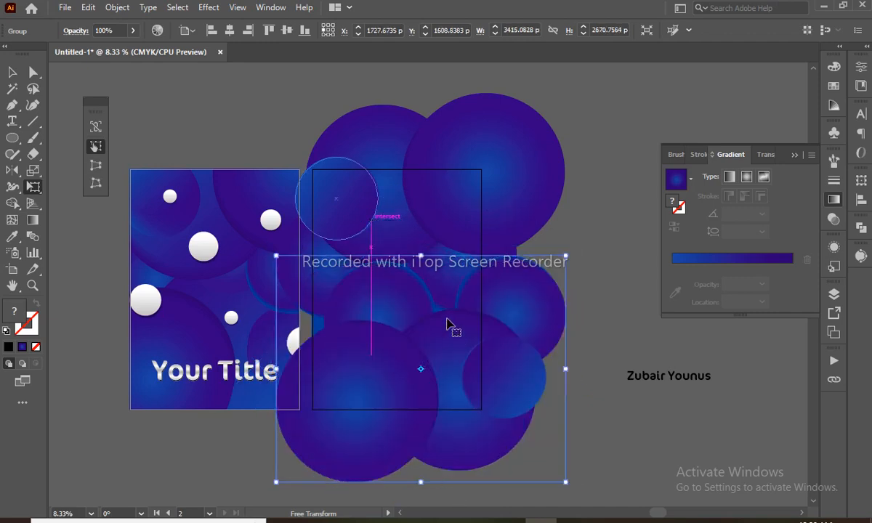
pyautogui.press('v')
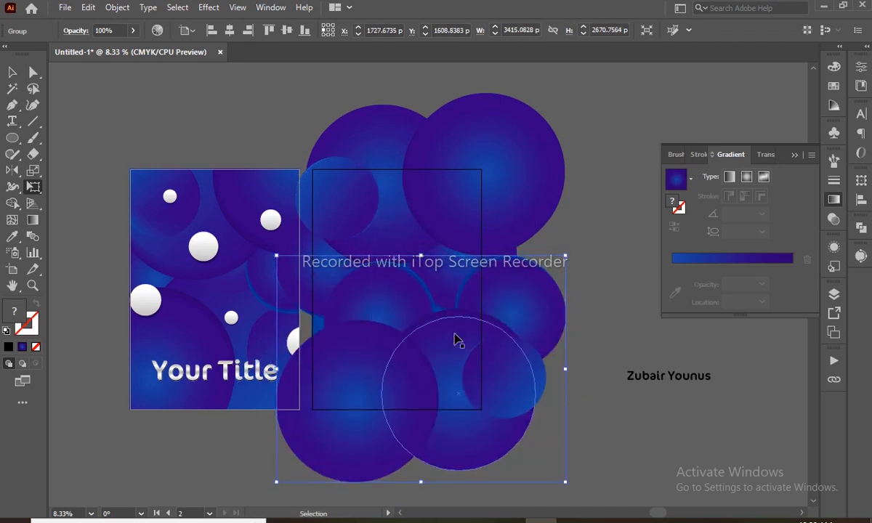
pyautogui.press('e')
pyautogui.press('ctrl')
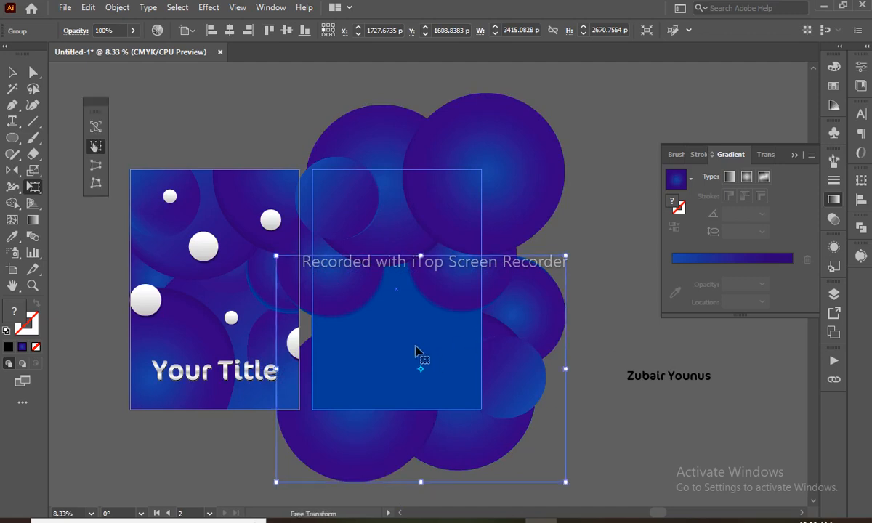
# - Send the second artboard's blue rectangle to the back and reposition the lower circle group
pyautogui.press('v')
pyautogui.click(592, 109)
pyautogui.click(350, 337)
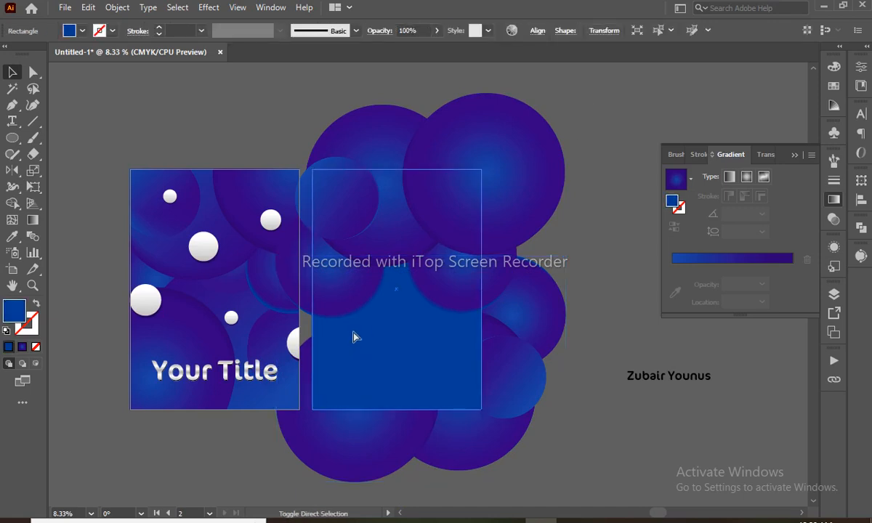
pyautogui.hotkey('ctrl', 'shift', '[')
pyautogui.click(541, 376)
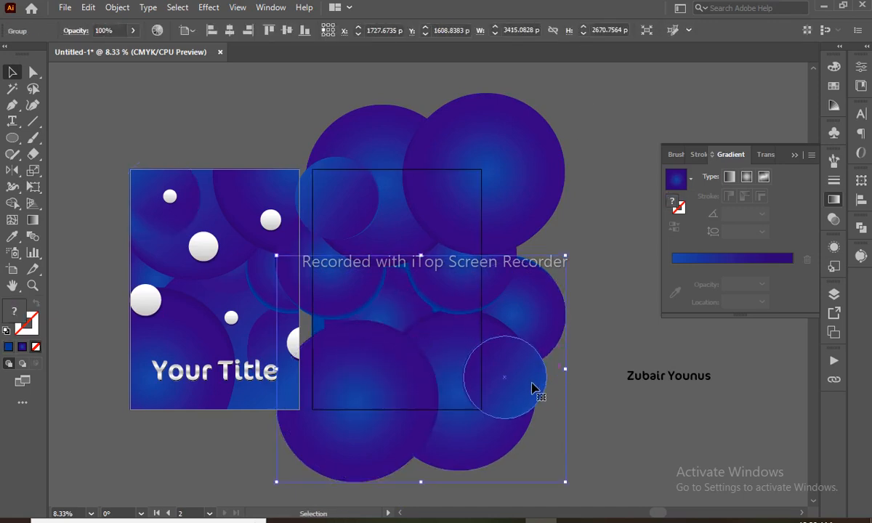
pyautogui.moveTo(493, 377)
pyautogui.mouseDown()
pyautogui.moveTo(487, 398)
pyautogui.moveTo(486, 388)
pyautogui.mouseUp()
# - Move one circle in the cluster up and left and delete another circle
pyautogui.press('a')
pyautogui.click(572, 356)
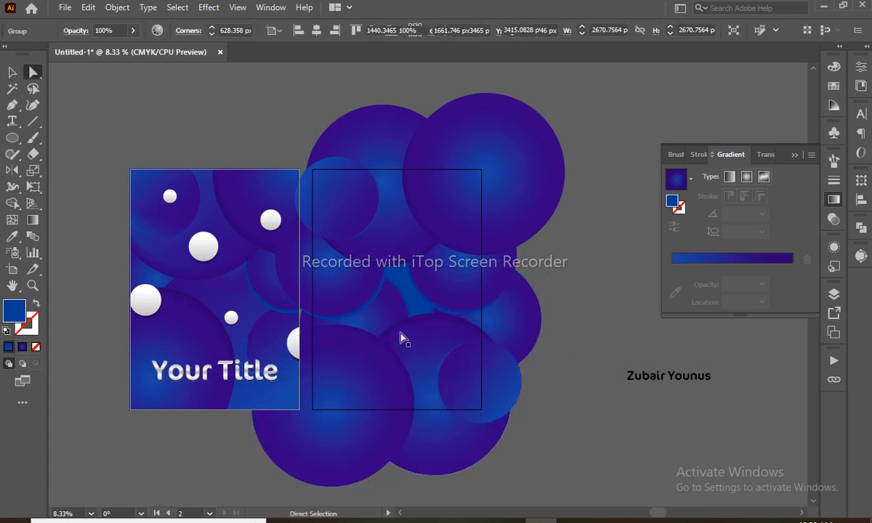
pyautogui.moveTo(388, 316); pyautogui.dragTo(372, 302)
pyautogui.click(416, 367)
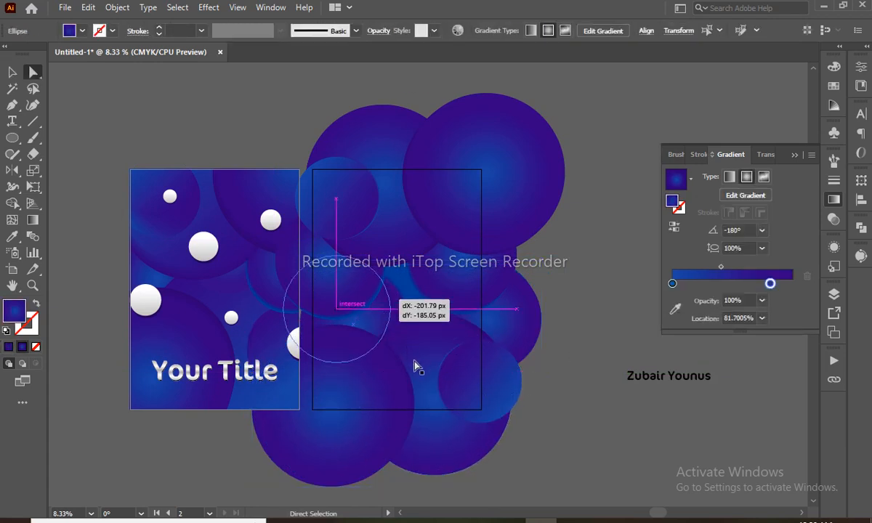
pyautogui.press('Delete')
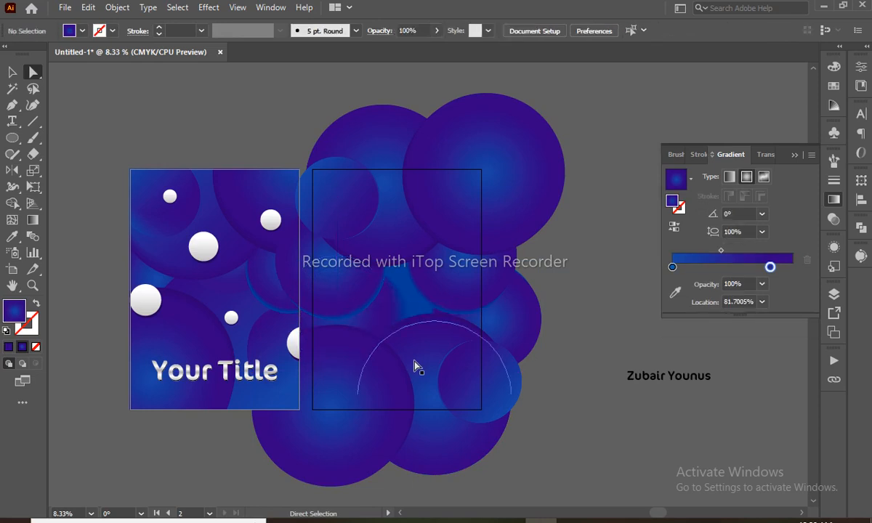
# - Inside the upper circle group, move a blend's left circle down and to the left
pyautogui.press('v')
pyautogui.click(354, 295)
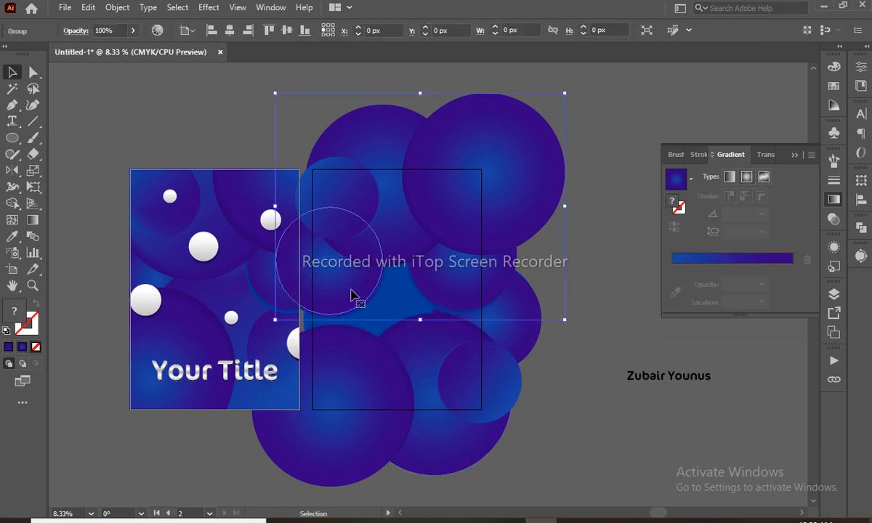
pyautogui.press('a')
pyautogui.click(593, 266)
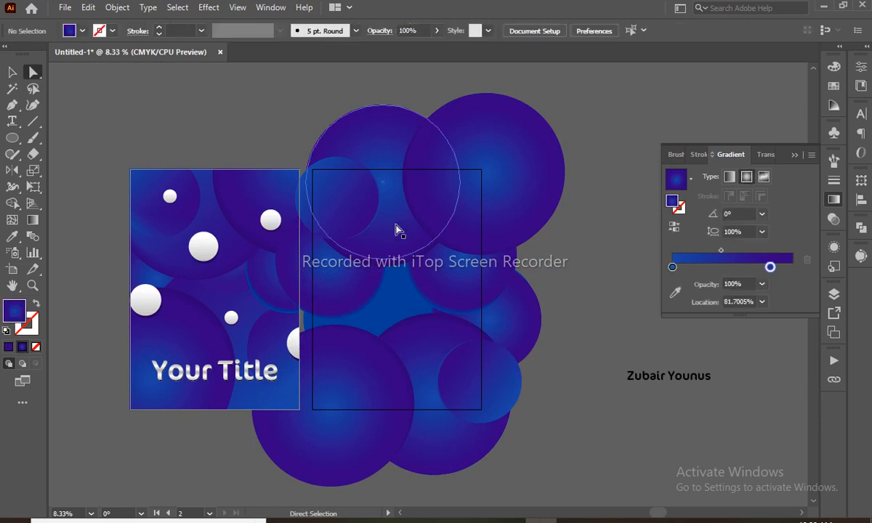
pyautogui.press('v')
pyautogui.click(393, 240)
pyautogui.doubleClick(393, 240)
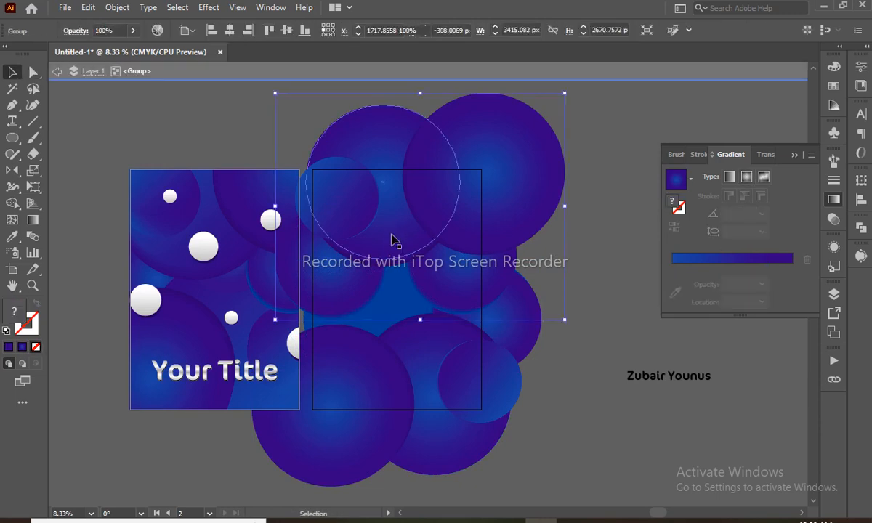
pyautogui.click(392, 268)
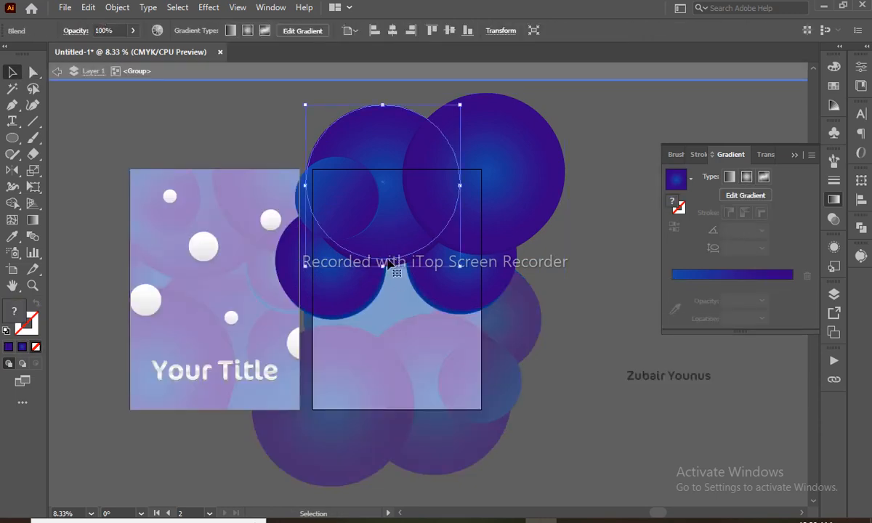
pyautogui.moveTo(392, 241); pyautogui.dragTo(399, 264)
pyautogui.hotkey('ctrl', 'z')
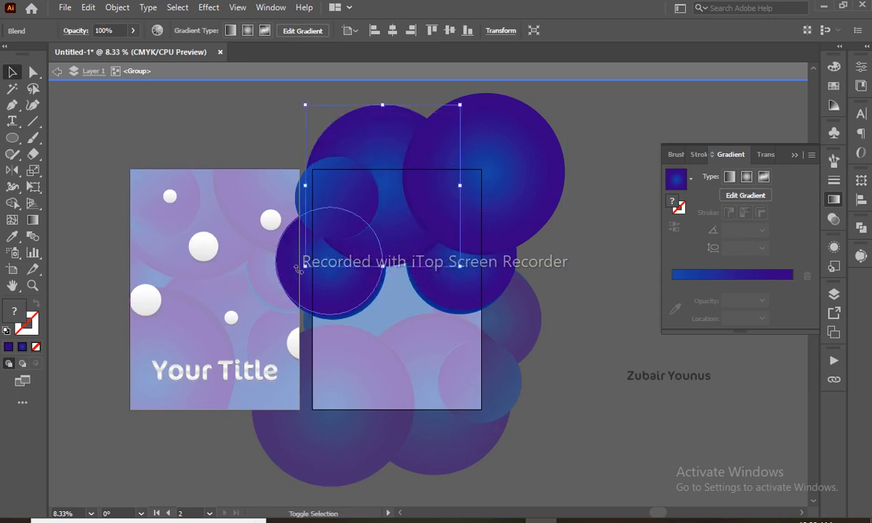
pyautogui.moveTo(302, 267); pyautogui.dragTo(278, 289)
pyautogui.doubleClick(607, 253)
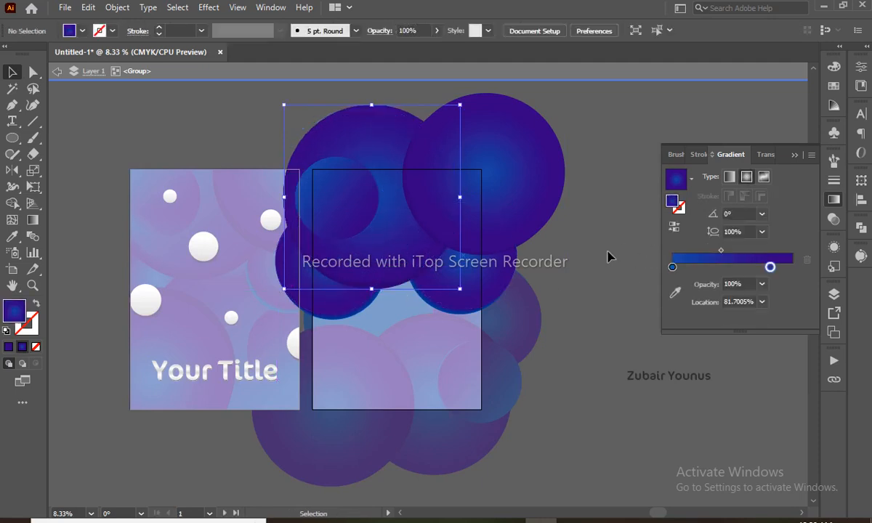
# - Select a blend inside the upper group, then raise the lower circle group slightly
pyautogui.press('a')
pyautogui.press('v')
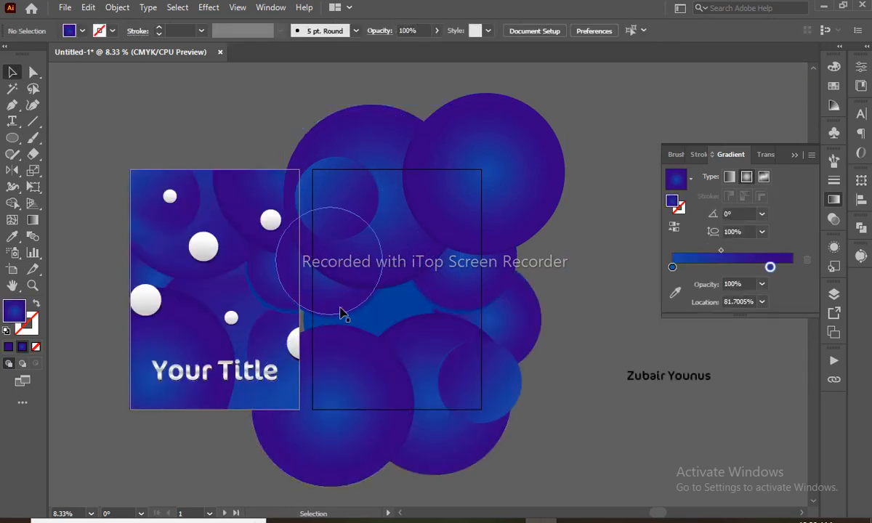
pyautogui.click(341, 312)
pyautogui.doubleClick(341, 312)
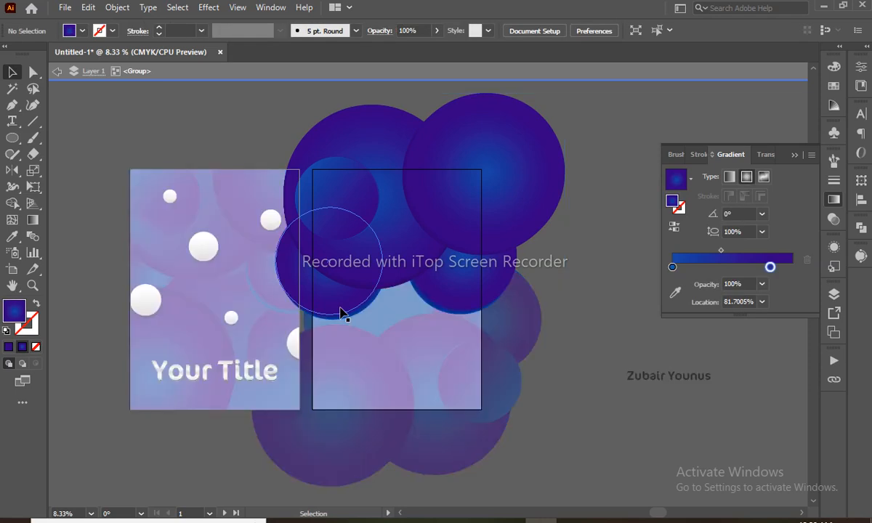
pyautogui.click(342, 317)
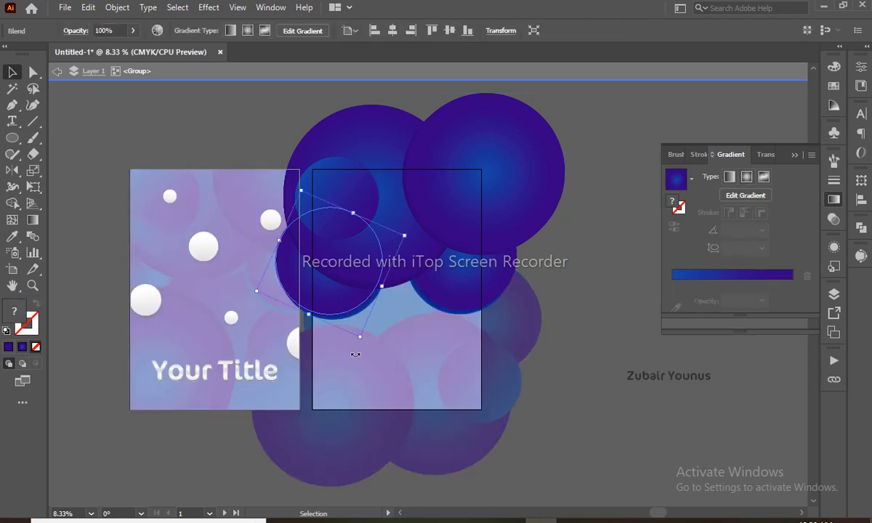
pyautogui.doubleClick(498, 472)
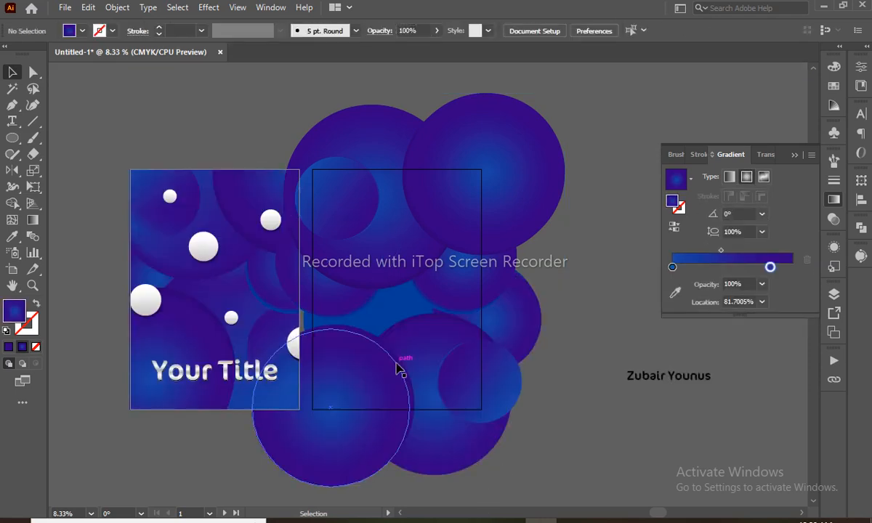
pyautogui.click(396, 367)
pyautogui.moveTo(396, 363); pyautogui.dragTo(400, 360)
# - Select the lower circle group and send it one level backward with Ctrl+[
pyautogui.click(323, 300)
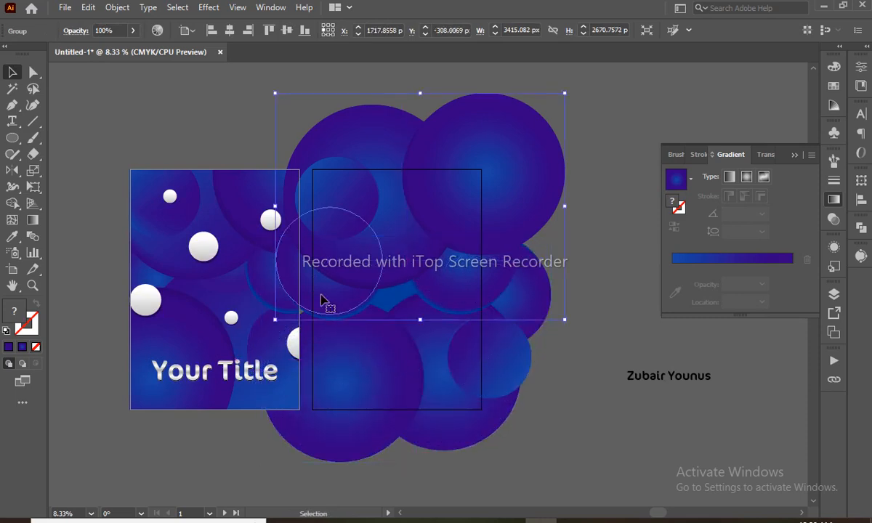
pyautogui.hotkey('ctrl', 'shift', 'g')
pyautogui.click(573, 434)
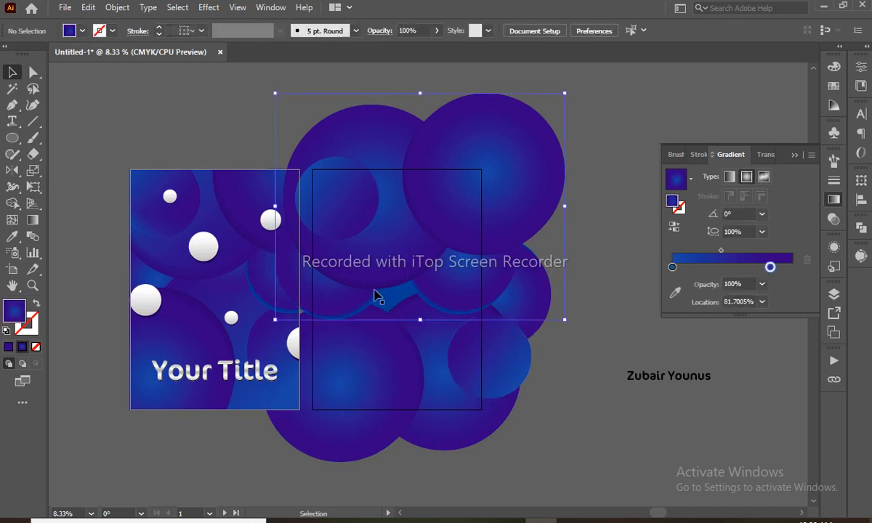
pyautogui.click(344, 318)
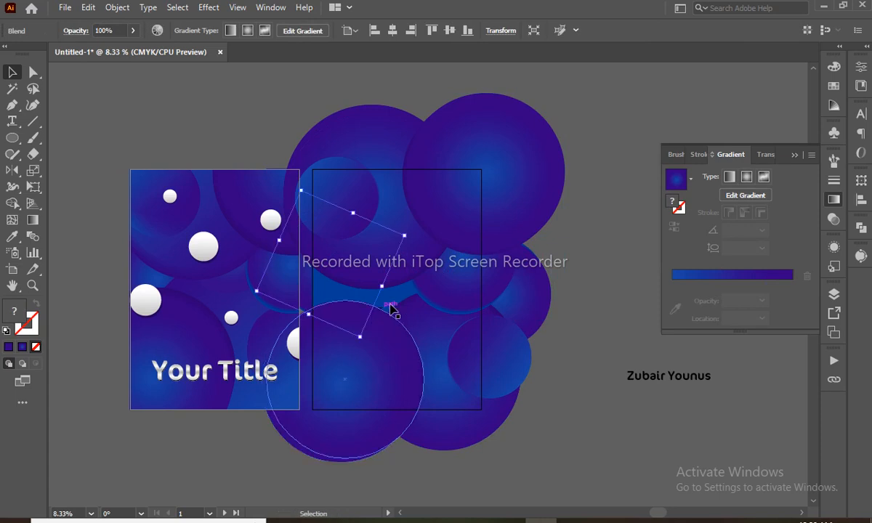
pyautogui.click(390, 299)
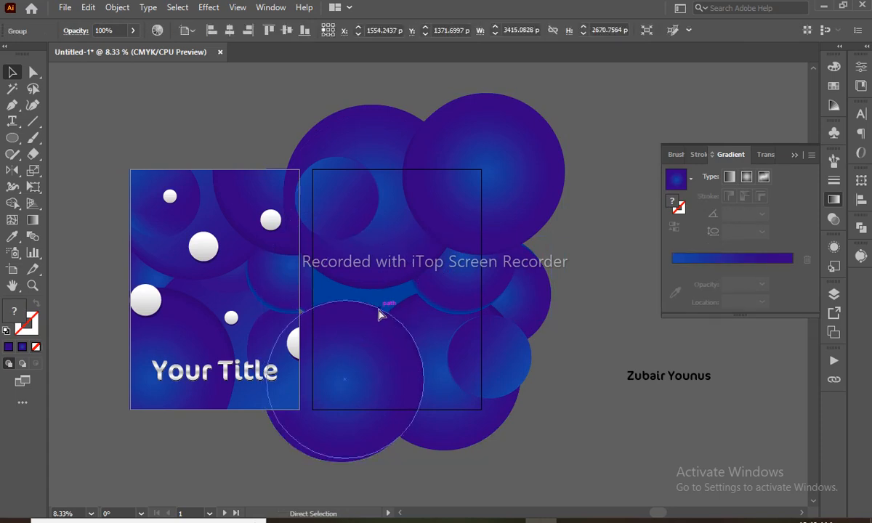
pyautogui.hotkey('ctrl', '[')
pyautogui.hotkey('ctrl', '[')
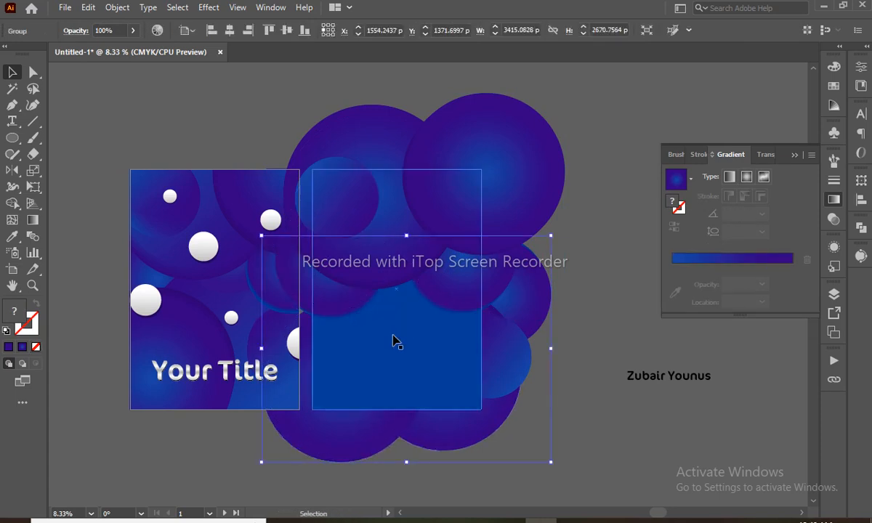
# - Ungroup the circle blends and restack them so the lower-left circle comes forward
pyautogui.hotkey('ctrl', ']')
pyautogui.click(324, 290)
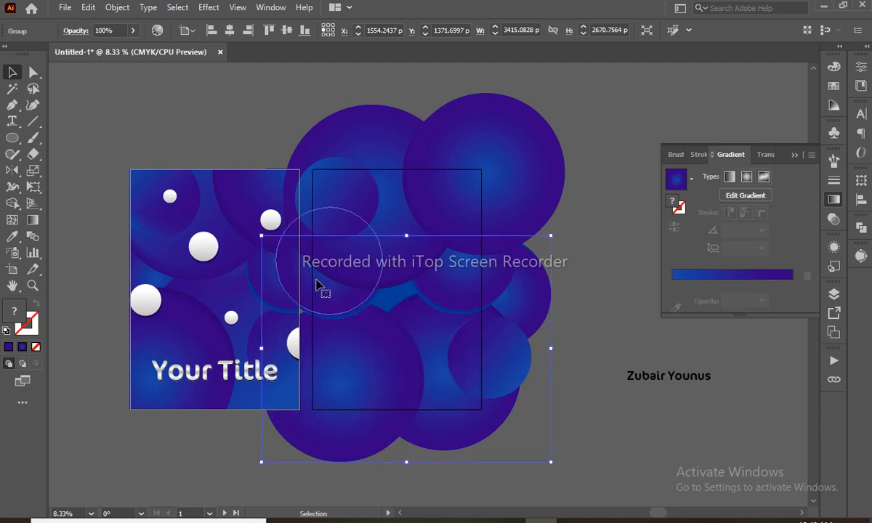
pyautogui.hotkey('ctrl', '[')
pyautogui.hotkey('ctrl', '[')
pyautogui.hotkey('ctrl', '[')
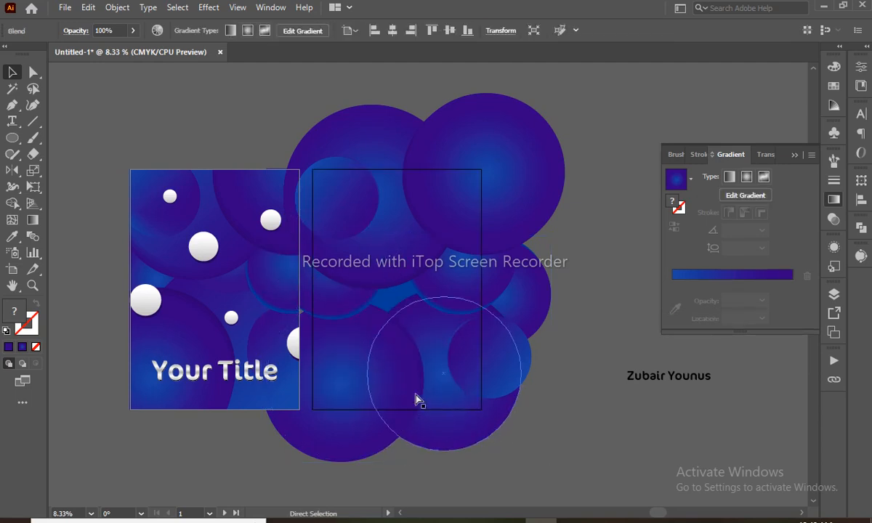
pyautogui.click(395, 391)
pyautogui.hotkey('ctrl', 'shift', 'g')
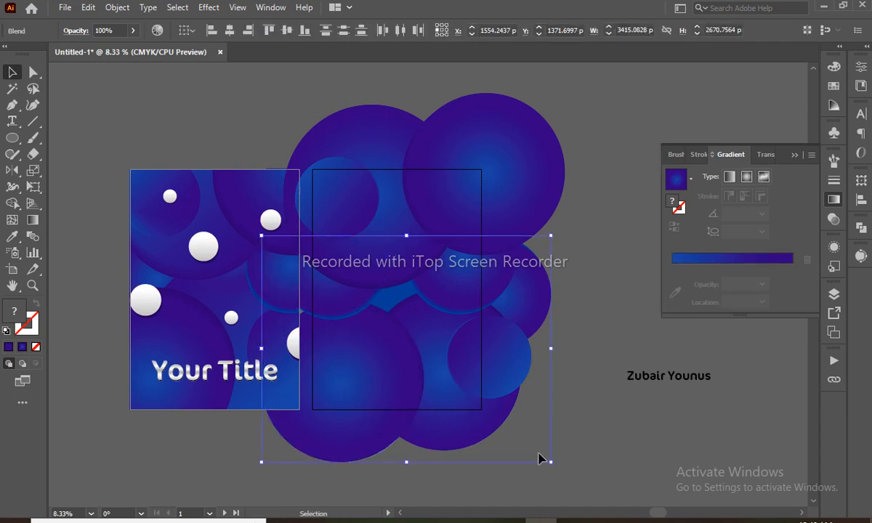
pyautogui.click(539, 455)
pyautogui.click(378, 394)
pyautogui.hotkey('ctrl', ']')
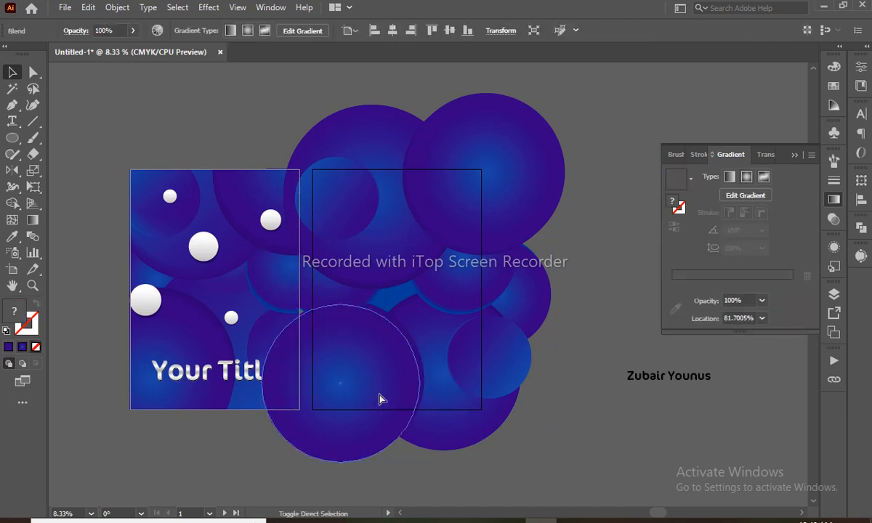
# - Move and enlarge a circle blend up-left, and shift the small circle slightly down
pyautogui.click(563, 485)
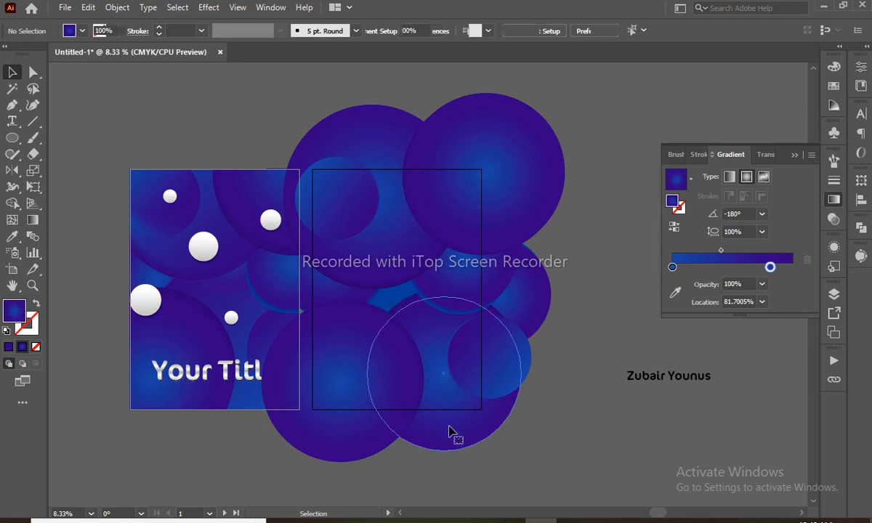
pyautogui.moveTo(445, 431); pyautogui.dragTo(419, 412)
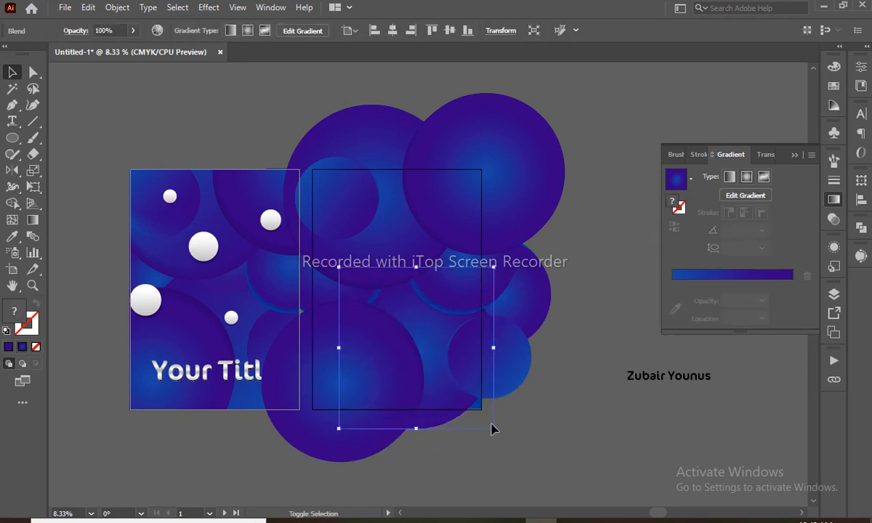
pyautogui.moveTo(493, 428); pyautogui.dragTo(444, 429)
pyautogui.press('ctrl')
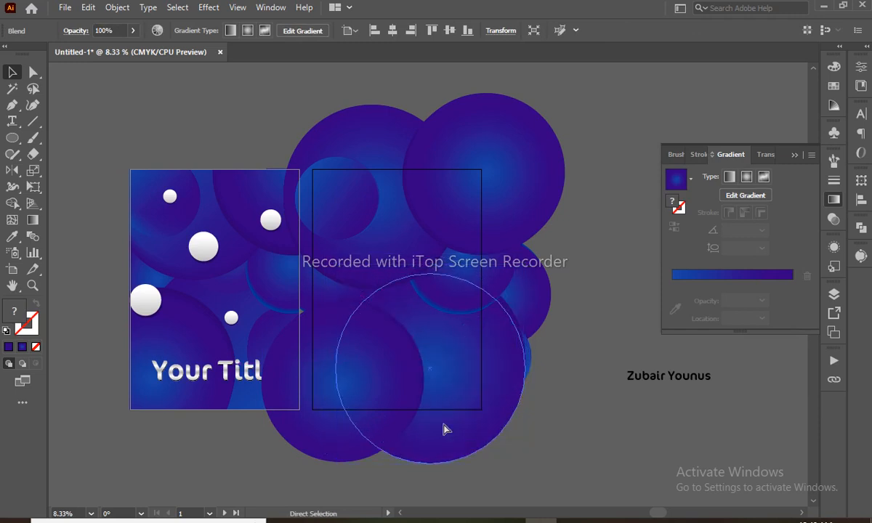
pyautogui.click(547, 381)
pyautogui.click(531, 369)
pyautogui.press('ctrl')
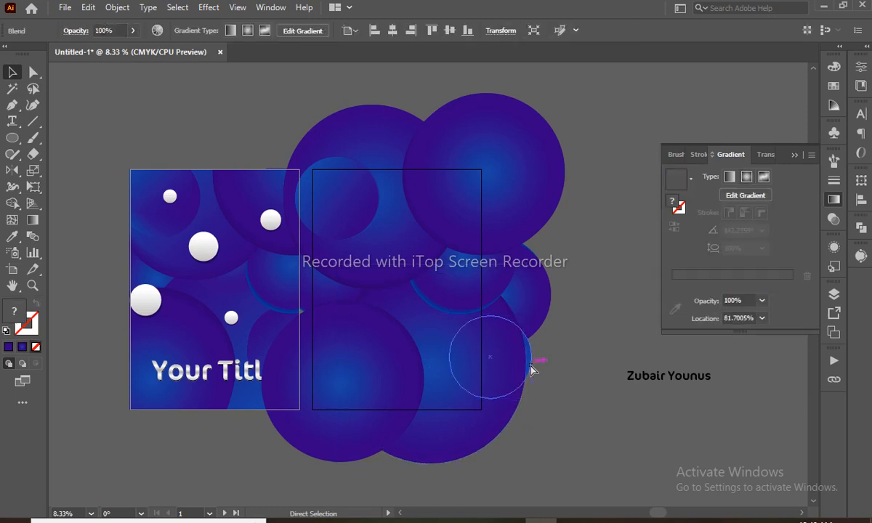
pyautogui.moveTo(507, 353); pyautogui.dragTo(505, 370)
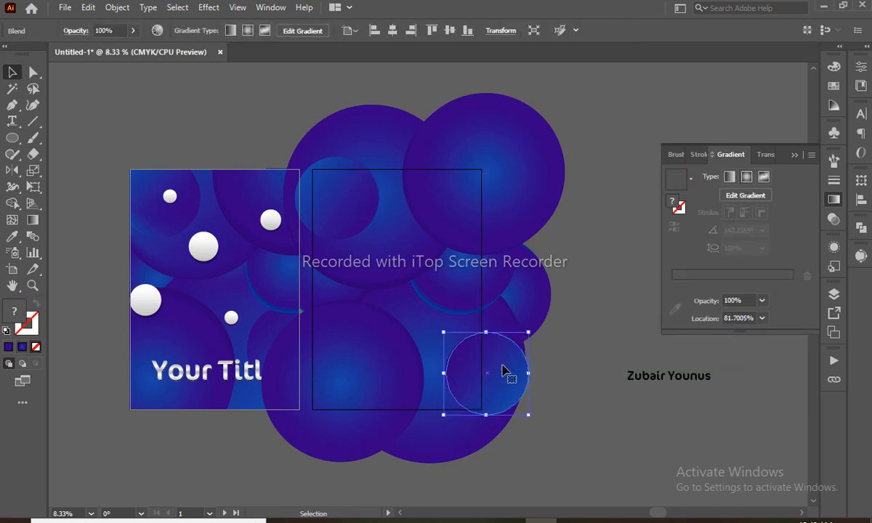
pyautogui.click(556, 378)
pyautogui.press('m')
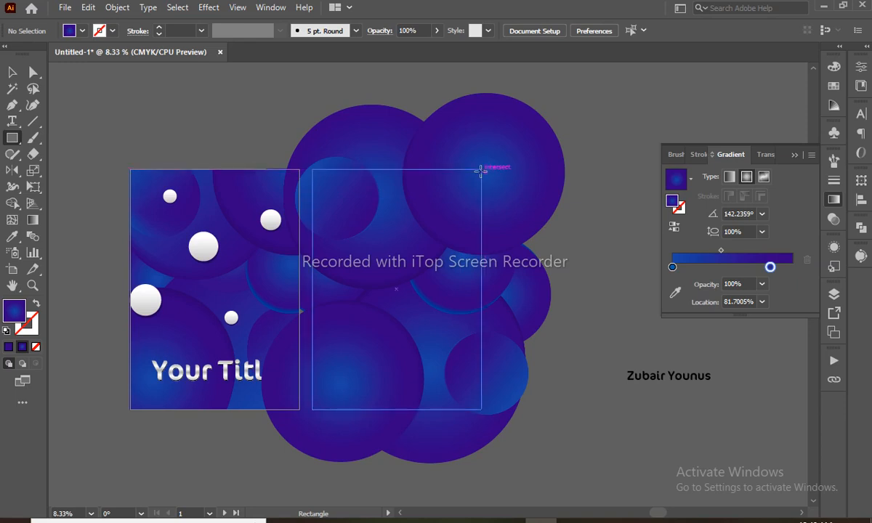
# - Draw a rectangle covering the second artboard
pyautogui.moveTo(481, 169); pyautogui.dragTo(312, 409)
pyautogui.press('v')
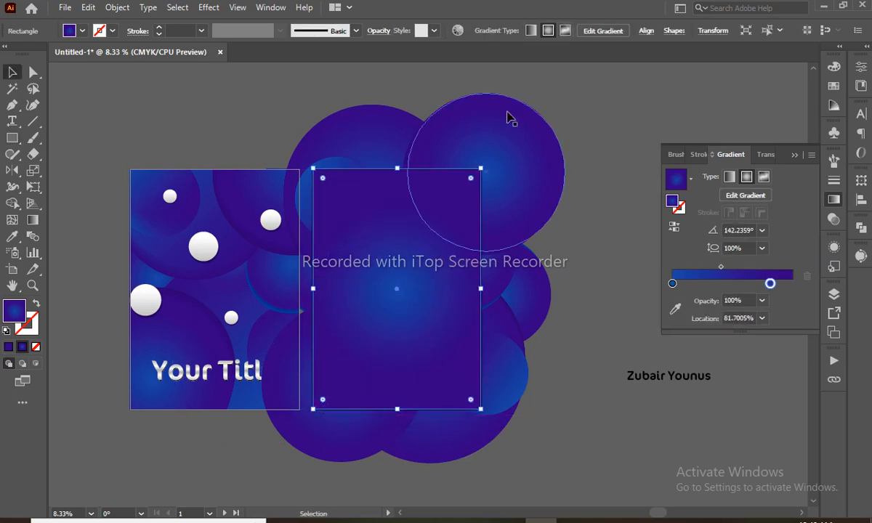
pyautogui.click(612, 169)
# - Select the rectangle with all the circles and make a clipping mask
pyautogui.moveTo(593, 126); pyautogui.dragTo(331, 490)
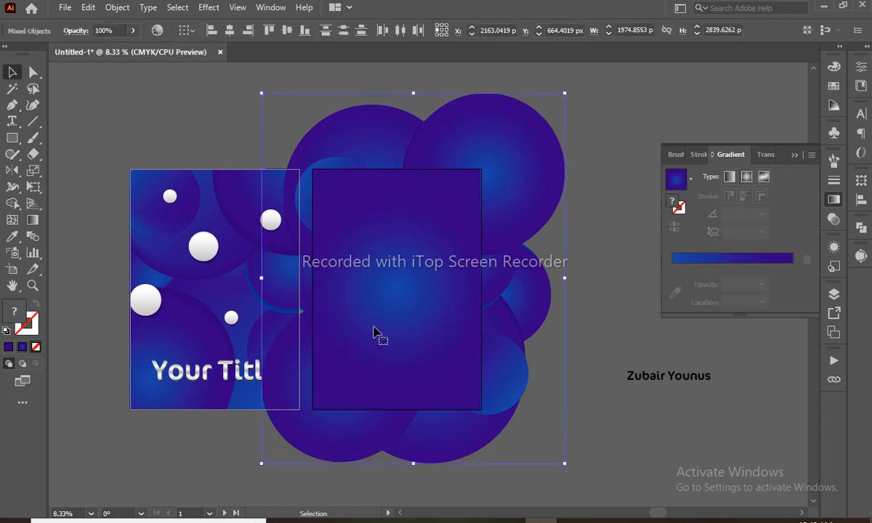
pyautogui.rightClick(389, 280)
pyautogui.click(436, 396)
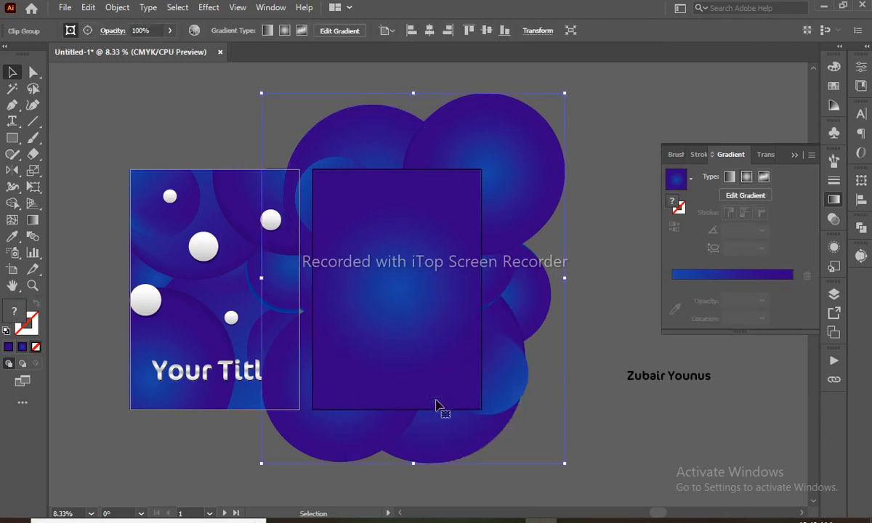
pyautogui.click(529, 189)
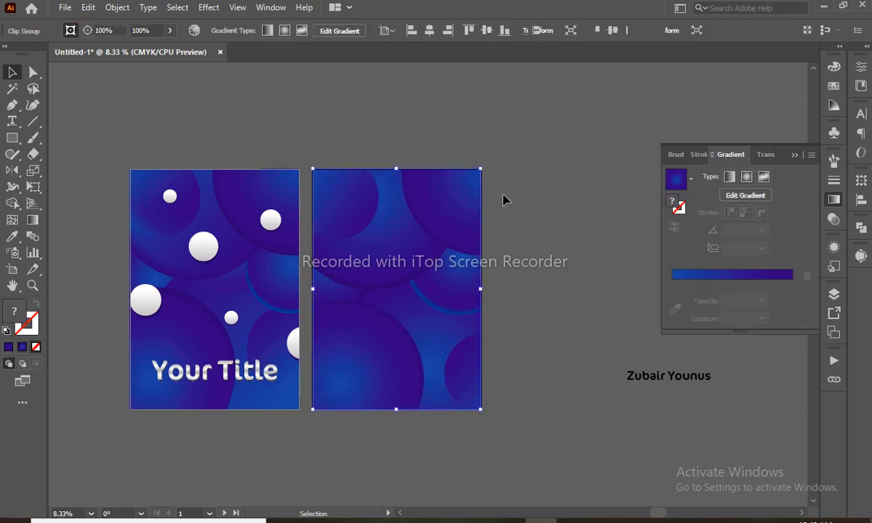
pyautogui.click(512, 247)
# - Stretch the clipped background's right edge to snap to the artboard's right edge
pyautogui.press('z')
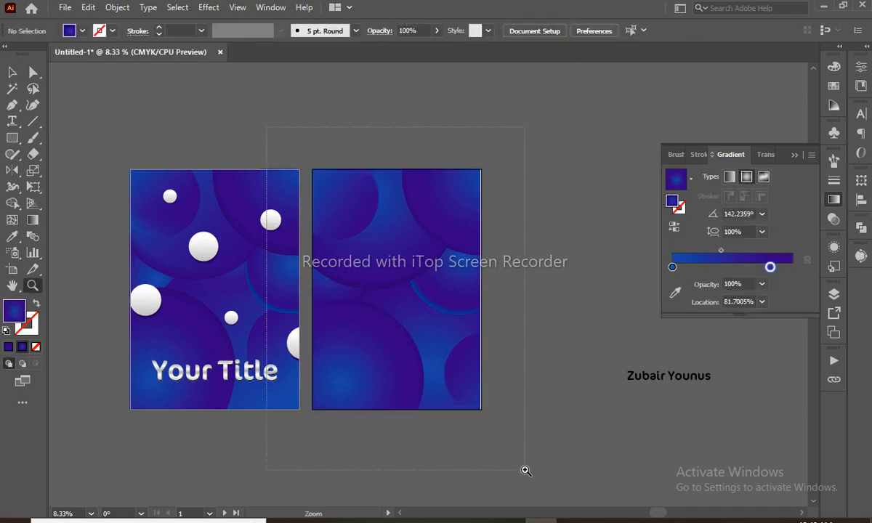
pyautogui.moveTo(526, 470); pyautogui.dragTo(526, 470)
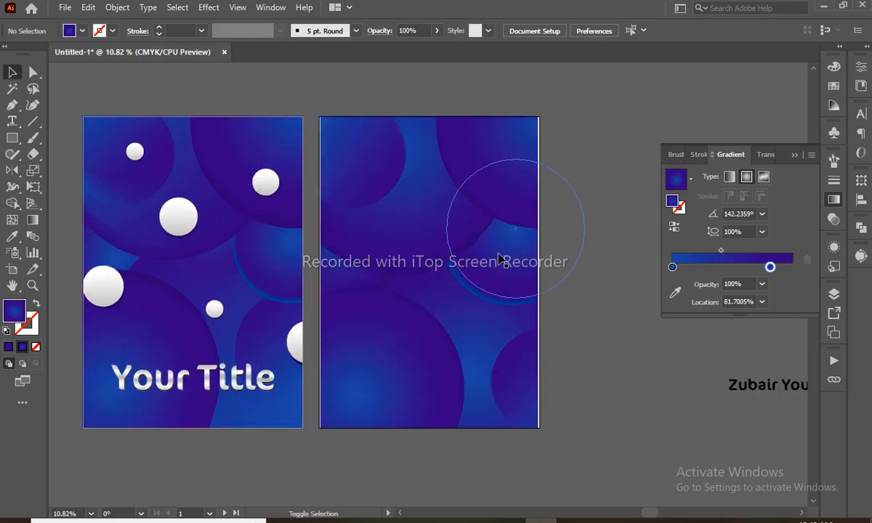
pyautogui.click(538, 273)
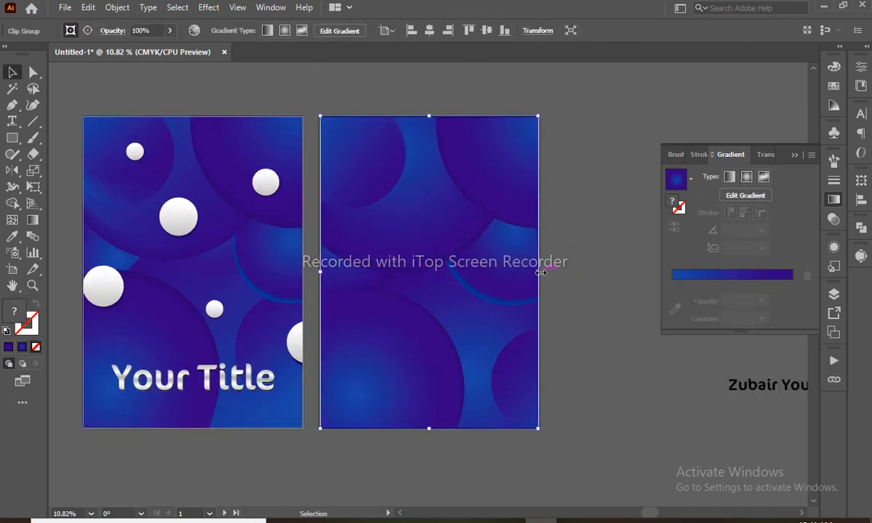
pyautogui.press('z')
pyautogui.moveTo(514, 255); pyautogui.dragTo(564, 331)
pyautogui.press('v')
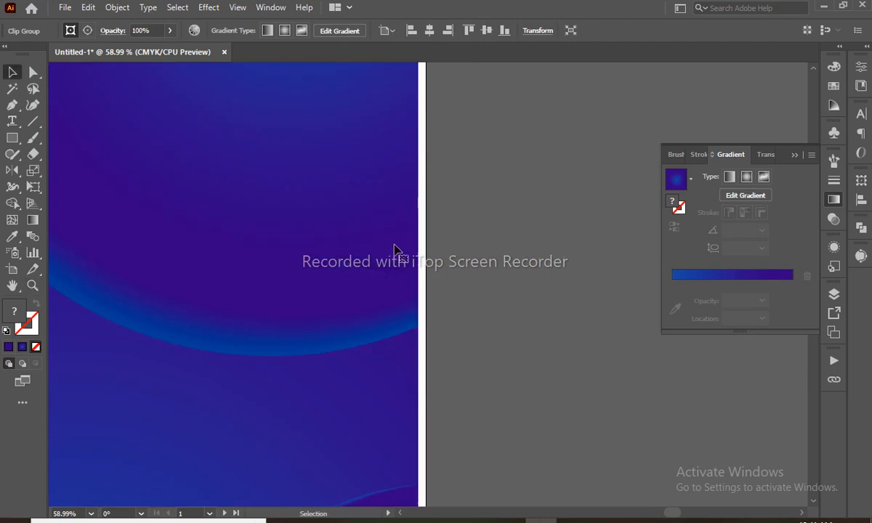
pyautogui.moveTo(422, 175); pyautogui.dragTo(425, 176)
# - Stretch the clipped background's left edge to the artboard's left edge, then zoom out
pyautogui.press('z')
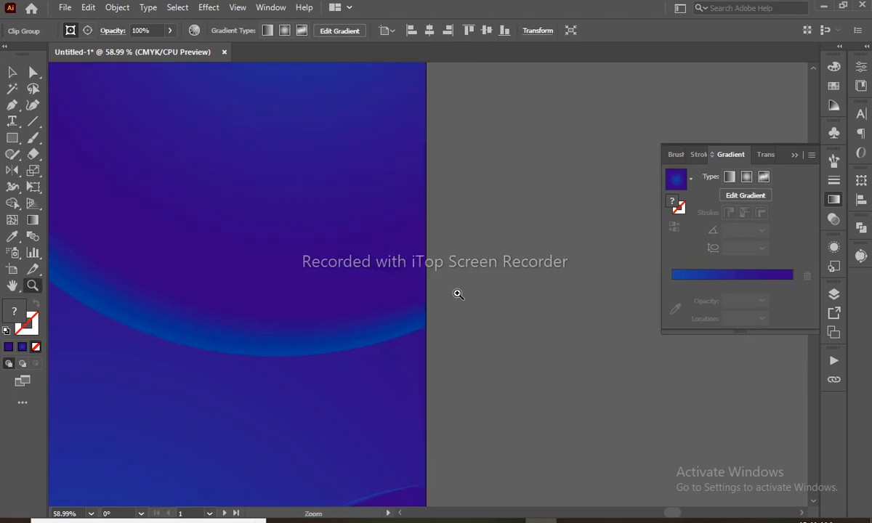
pyautogui.hotkey('ctrl', '0')
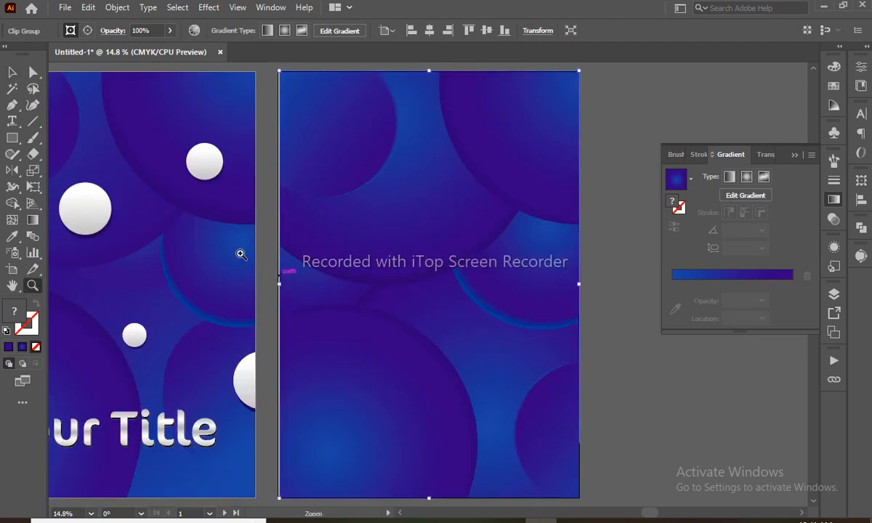
pyautogui.moveTo(253, 263); pyautogui.dragTo(308, 342)
pyautogui.press('v')
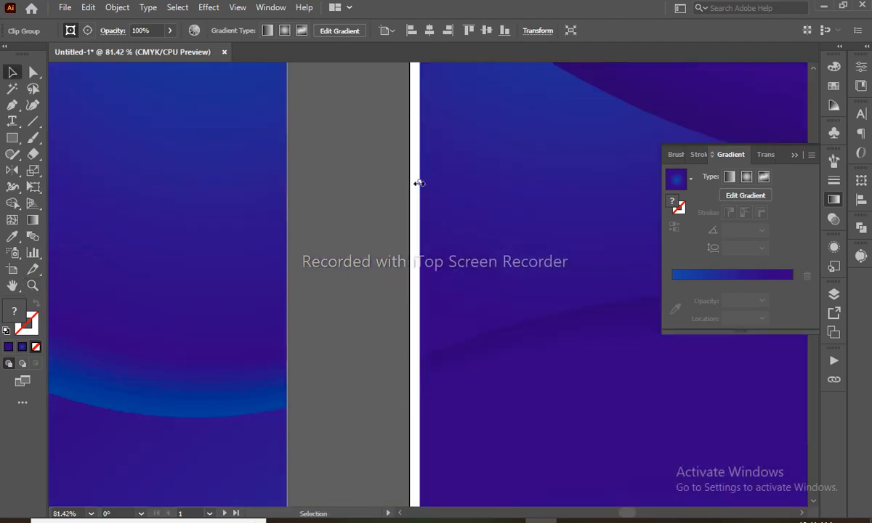
pyautogui.moveTo(413, 183); pyautogui.dragTo(409, 184)
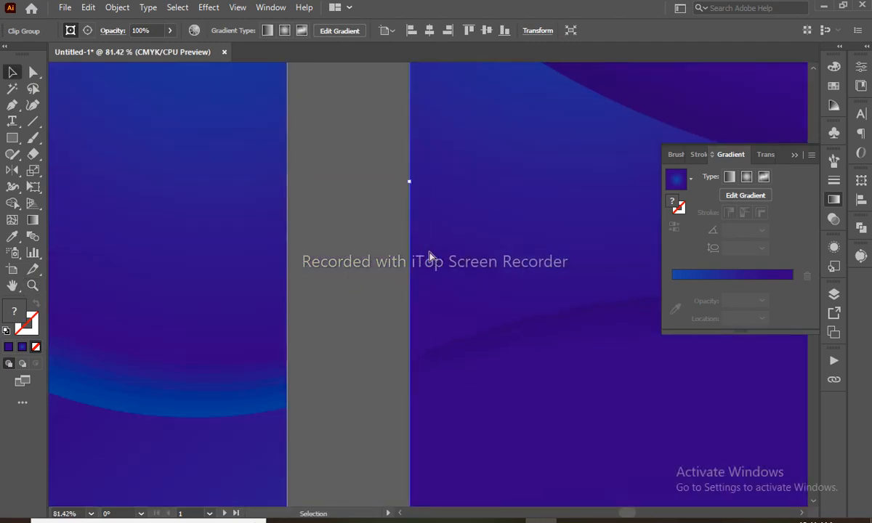
pyautogui.hotkey('ctrl', '0')
pyautogui.hotkey('ctrl', '-')
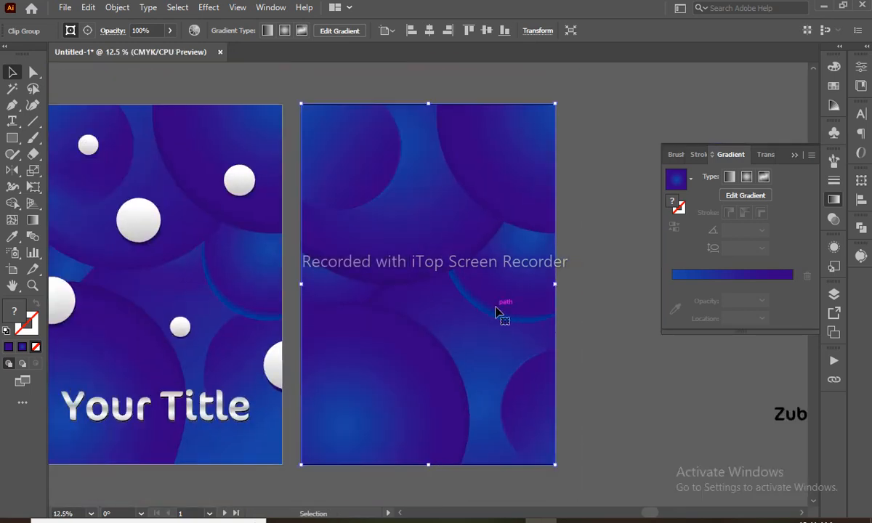
pyautogui.click(587, 282)
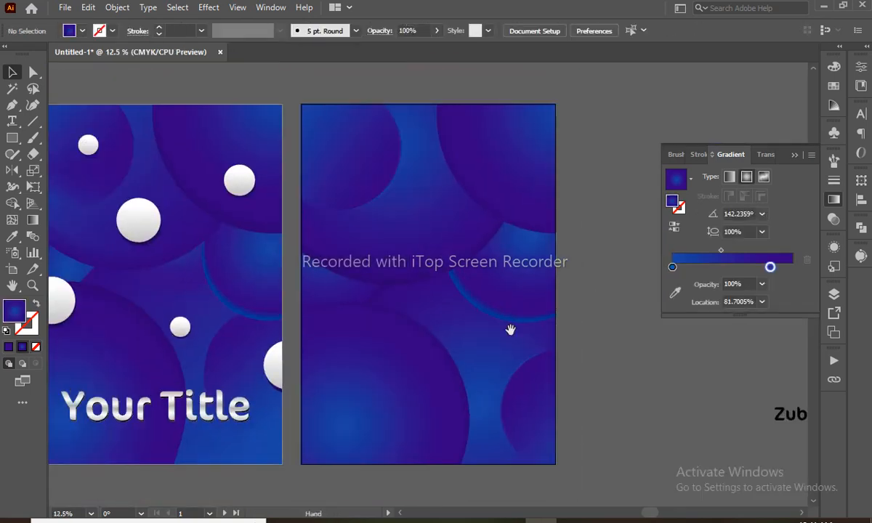
# - Drag the name text onto the right artboard, enlarge it, and settle it near the bottom
pyautogui.moveTo(794, 419); pyautogui.dragTo(381, 415)
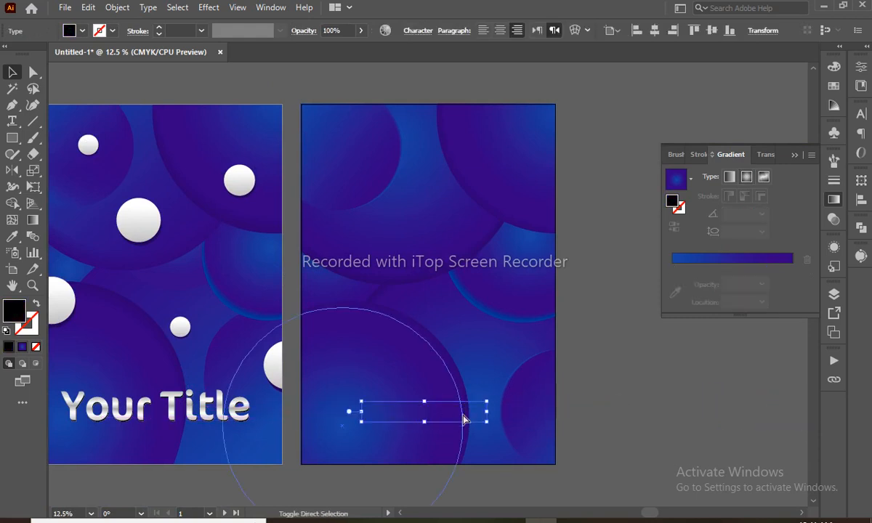
pyautogui.moveTo(486, 421)
pyautogui.mouseDown()
pyautogui.moveTo(463, 432)
pyautogui.moveTo(502, 389)
pyautogui.moveTo(513, 390)
pyautogui.moveTo(471, 417)
pyautogui.mouseUp()
pyautogui.click(595, 366)
pyautogui.moveTo(322, 181); pyautogui.dragTo(367, 207)
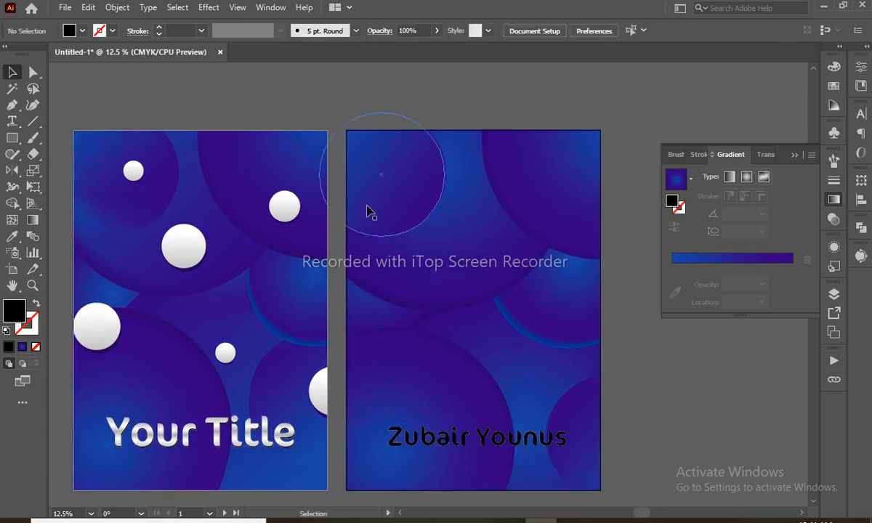
# - Draw a small circle near the right artboard's top-left and fill it purple-blue
pyautogui.press('l')
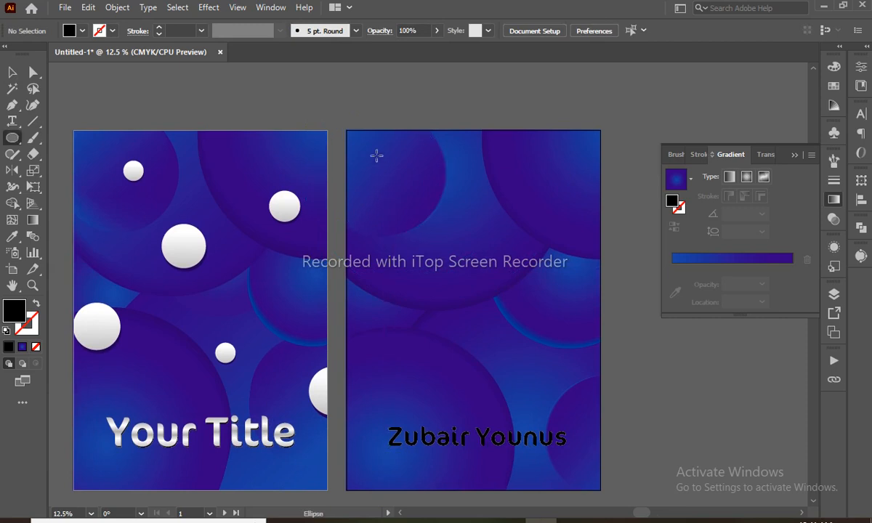
pyautogui.moveTo(376, 156); pyautogui.dragTo(400, 180)
pyautogui.press('i')
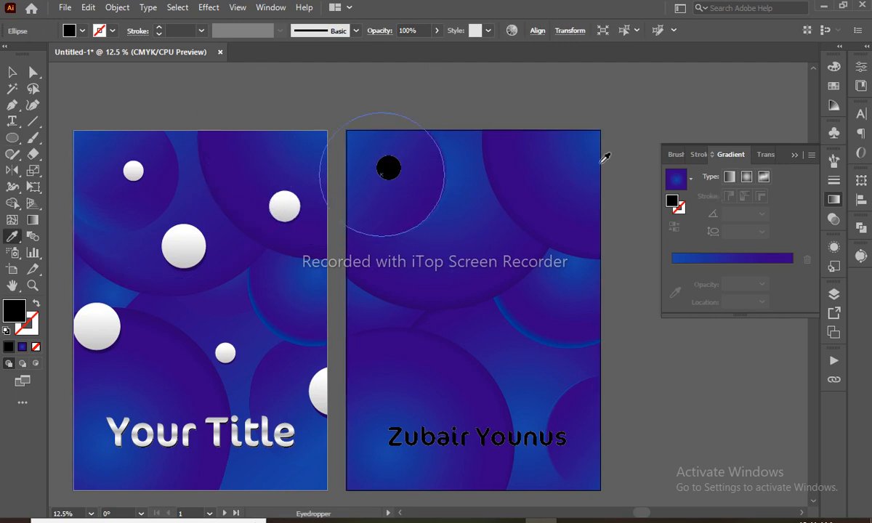
pyautogui.click(835, 86)
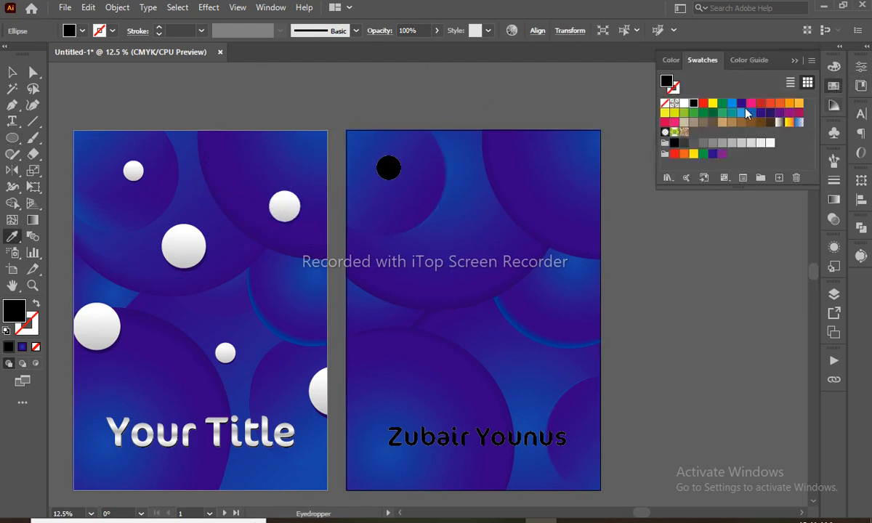
pyautogui.click(741, 103)
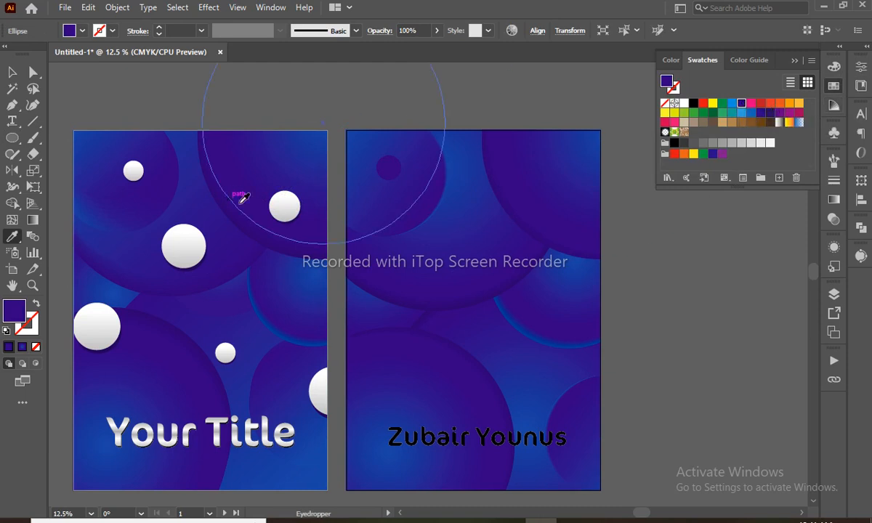
pyautogui.click(834, 68)
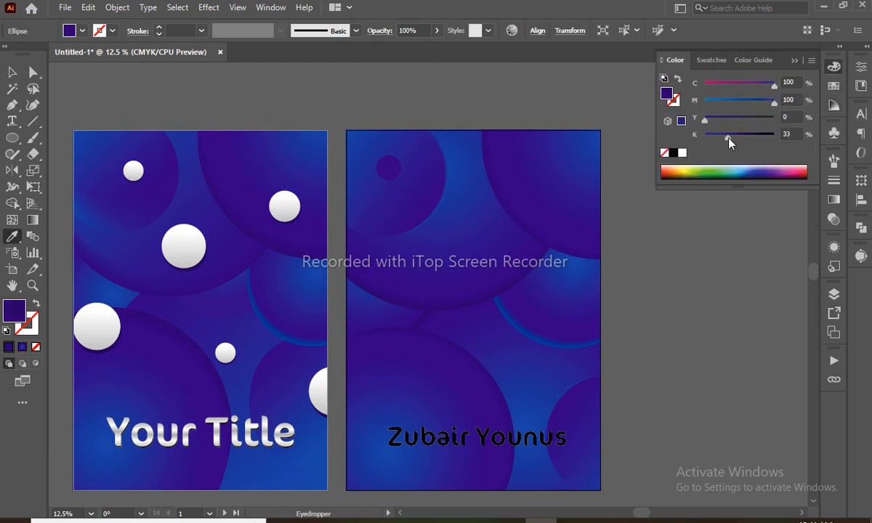
# - Enlarge the circle, copy the white sphere's gradient onto it, and nudge it down-right
pyautogui.press('v')
pyautogui.click(392, 170)
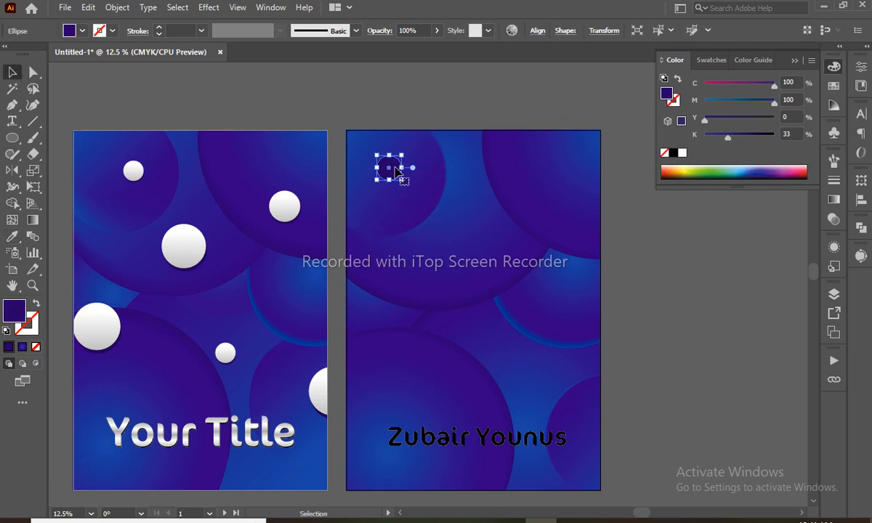
pyautogui.moveTo(400, 180); pyautogui.dragTo(428, 200)
pyautogui.hotkey('ctrl', 'shift', 'a')
pyautogui.press('i')
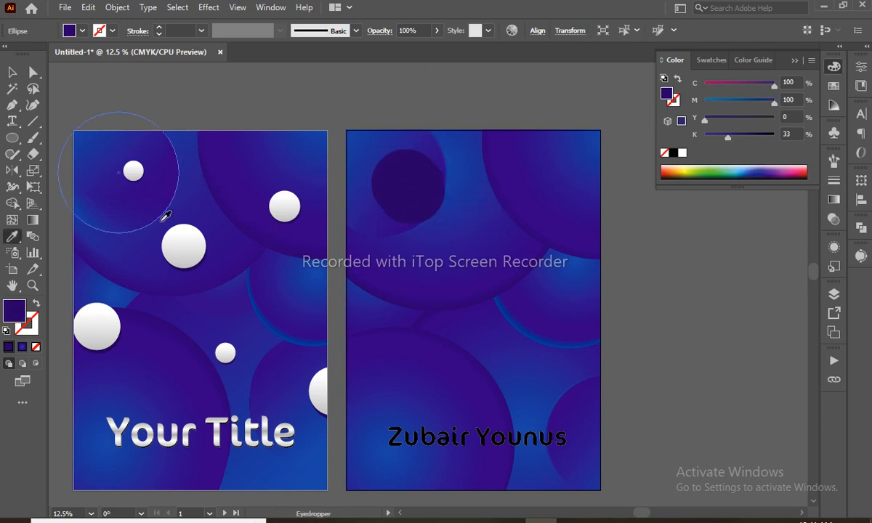
pyautogui.click(182, 265)
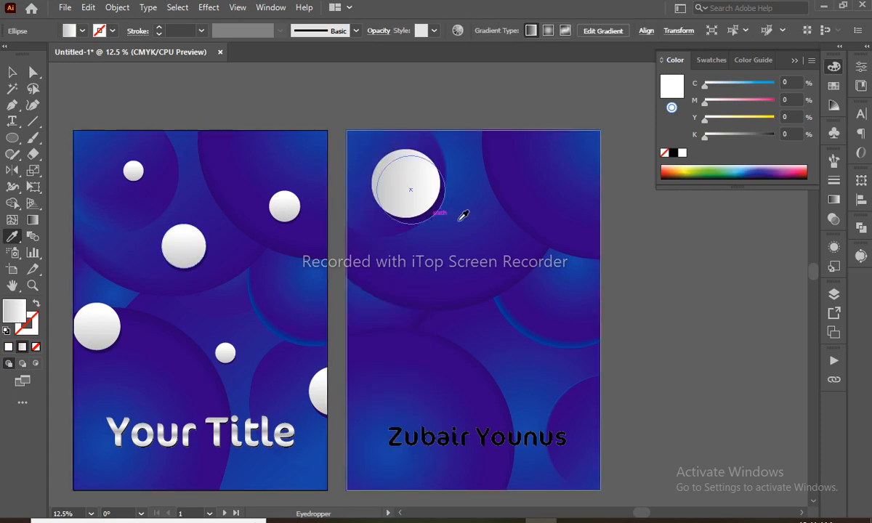
pyautogui.press('v')
pyautogui.hotkey('shift', 'Down')
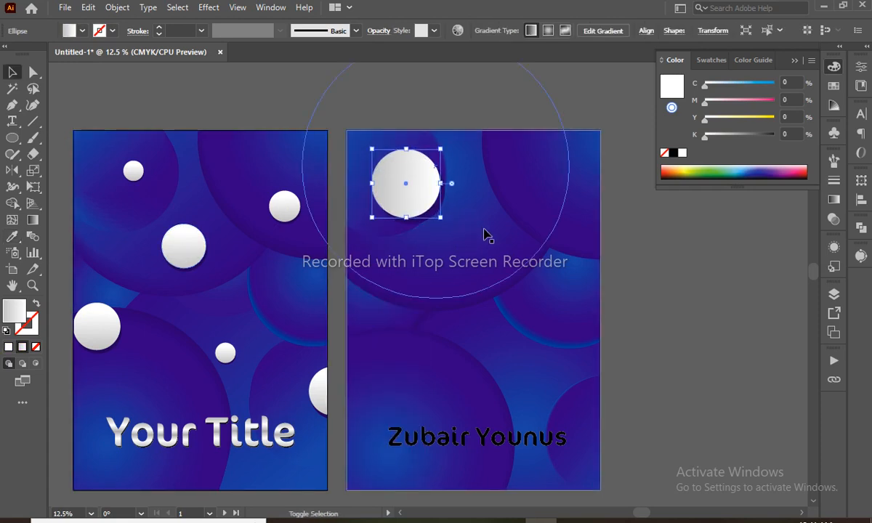
pyautogui.hotkey('shift', 'Right')
pyautogui.hotkey('shift', 'Down')
# - Select the white sphere alone and move it down into position on the right artboard
pyautogui.hotkey('shift', 'Right')
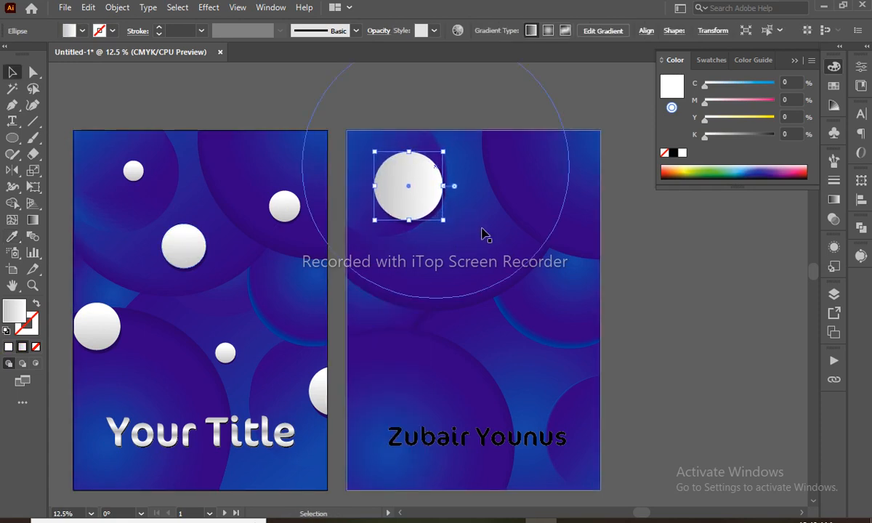
pyautogui.click(642, 263)
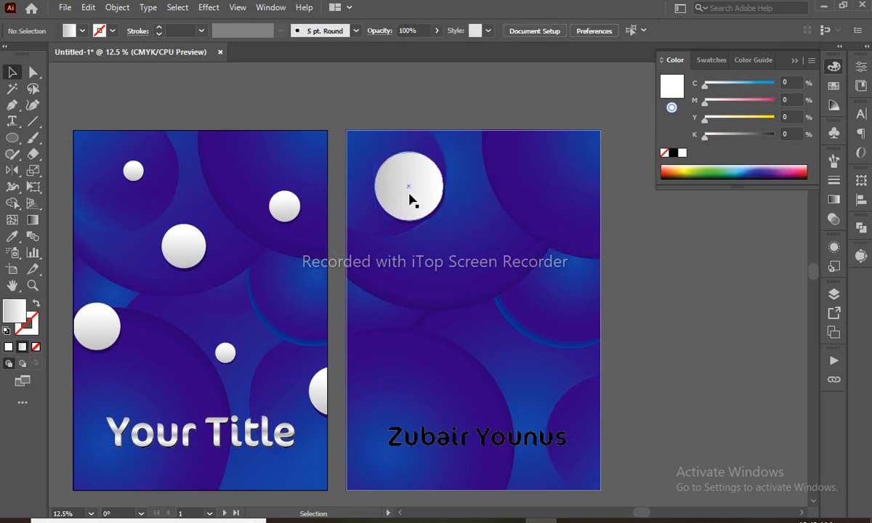
pyautogui.click(442, 216)
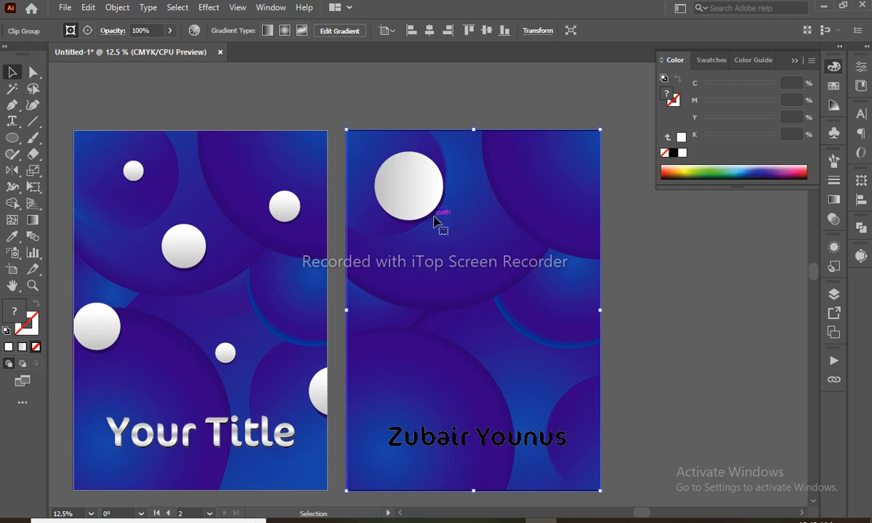
pyautogui.moveTo(458, 116); pyautogui.dragTo(374, 265)
pyautogui.moveTo(539, 172); pyautogui.dragTo(536, 200)
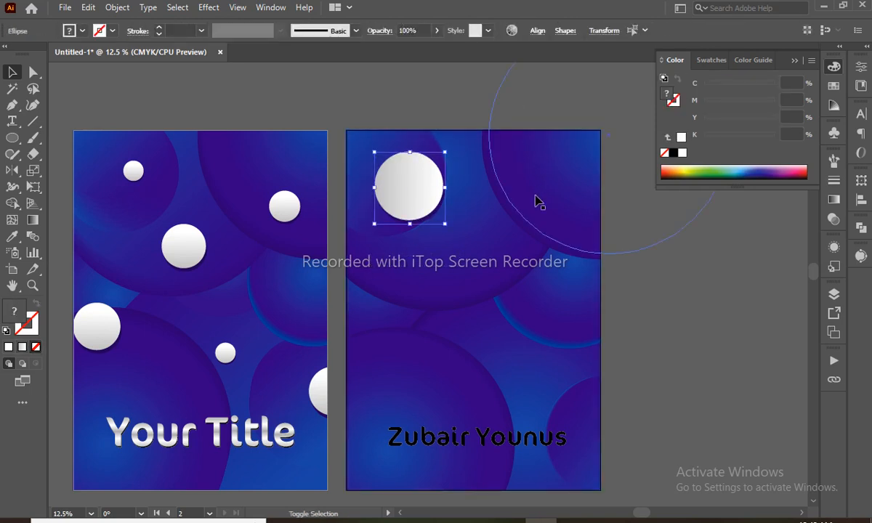
pyautogui.click(416, 183)
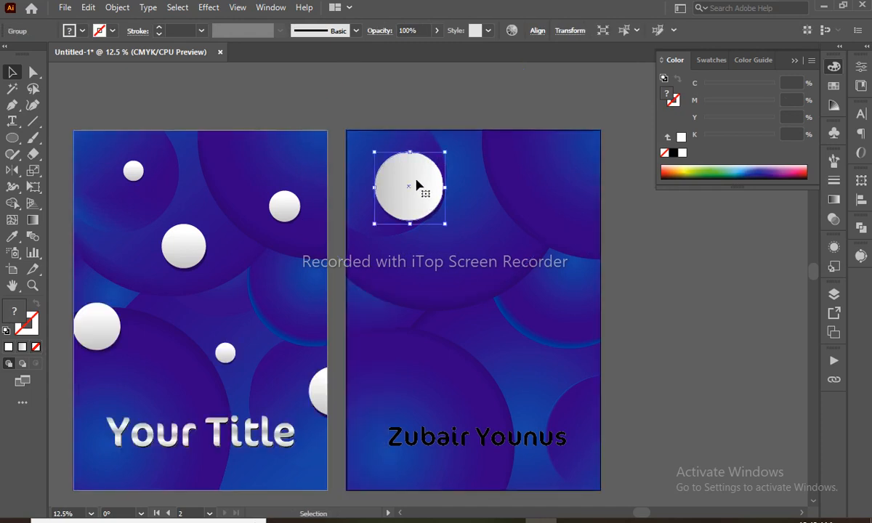
pyautogui.moveTo(417, 185); pyautogui.dragTo(465, 281)
# - Resize the sphere and Alt-drag copies to the lower left and further down
pyautogui.click(407, 101)
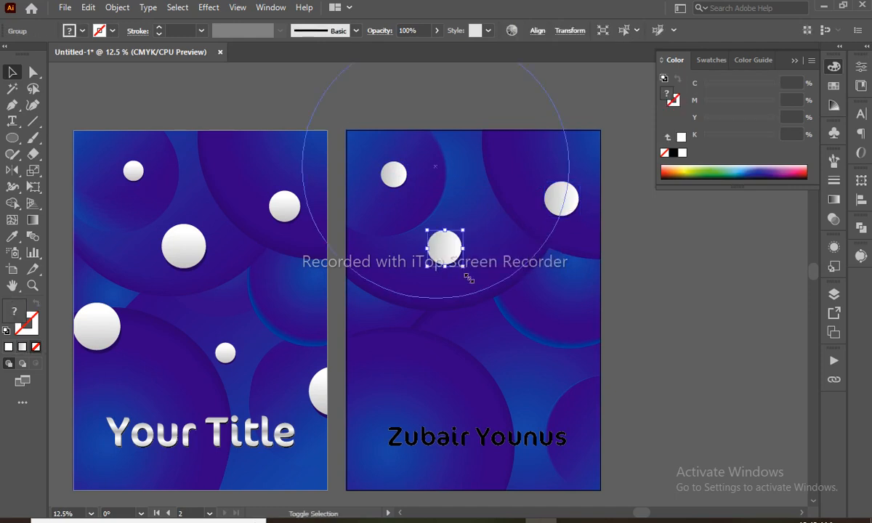
pyautogui.moveTo(469, 278)
pyautogui.mouseDown()
pyautogui.moveTo(481, 292)
pyautogui.moveTo(480, 285)
pyautogui.mouseUp()
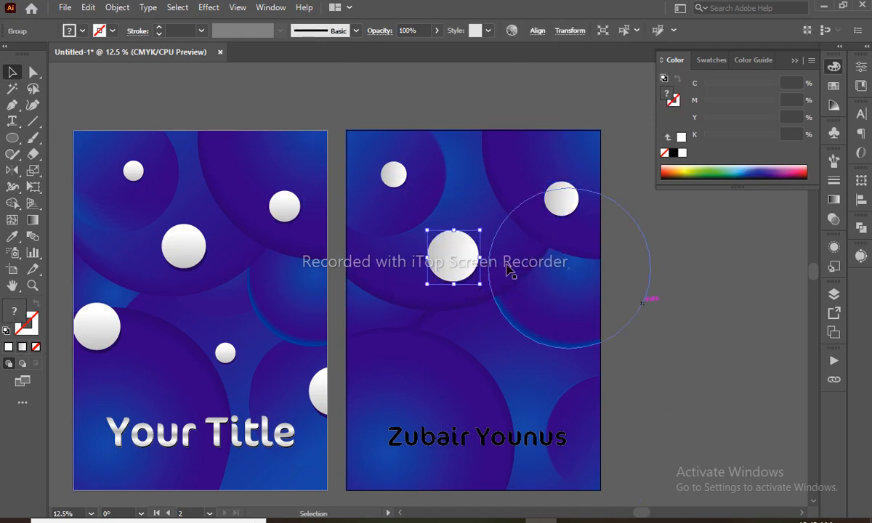
pyautogui.moveTo(453, 255); pyautogui.dragTo(608, 396)
pyautogui.moveTo(393, 177); pyautogui.dragTo(504, 385)
# - Select the five white spheres on the right artboard and cut them
pyautogui.click(629, 343)
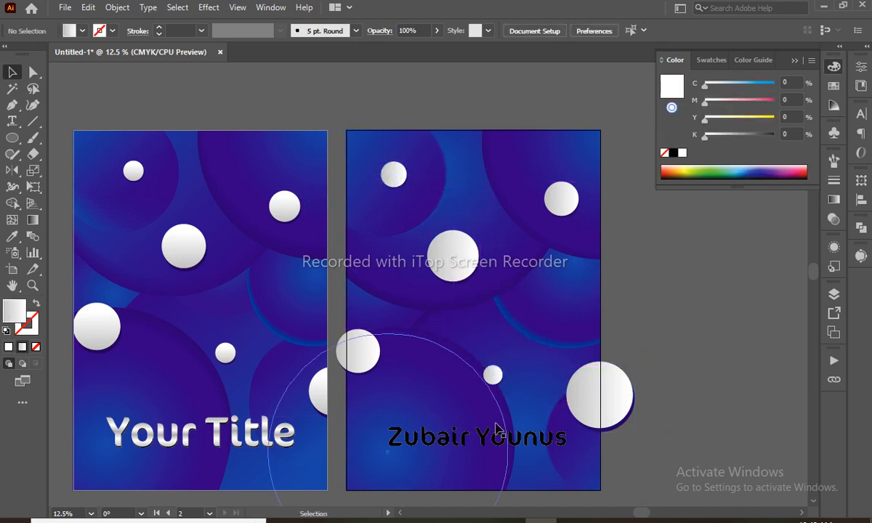
pyautogui.click(597, 397)
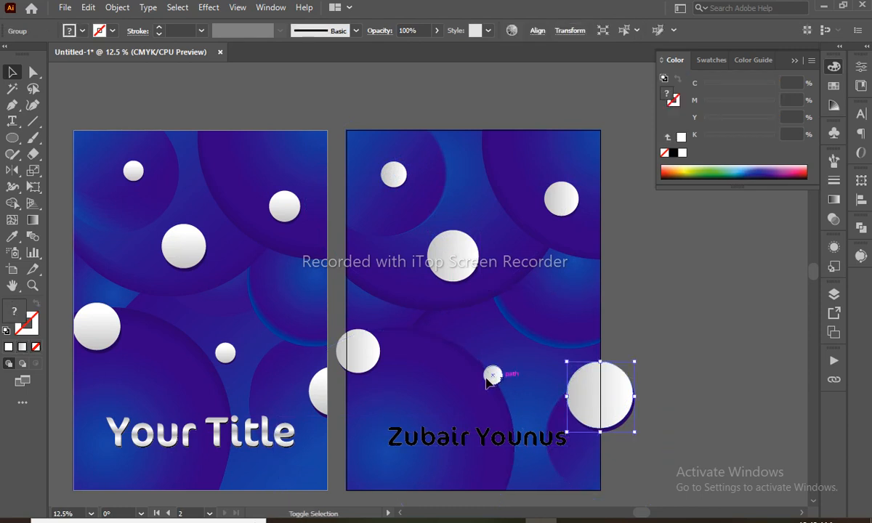
pyautogui.keyDown('shift'); pyautogui.click(490, 376); pyautogui.keyUp('shift')
pyautogui.keyDown('shift'); pyautogui.click(368, 347); pyautogui.keyUp('shift')
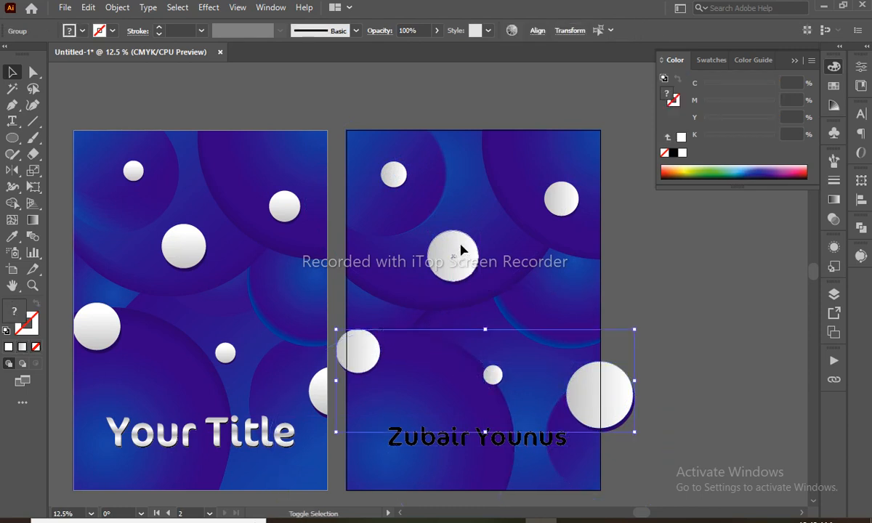
pyautogui.keyDown('shift'); pyautogui.click(555, 207); pyautogui.keyUp('shift')
pyautogui.keyDown('shift'); pyautogui.click(386, 178); pyautogui.keyUp('shift')
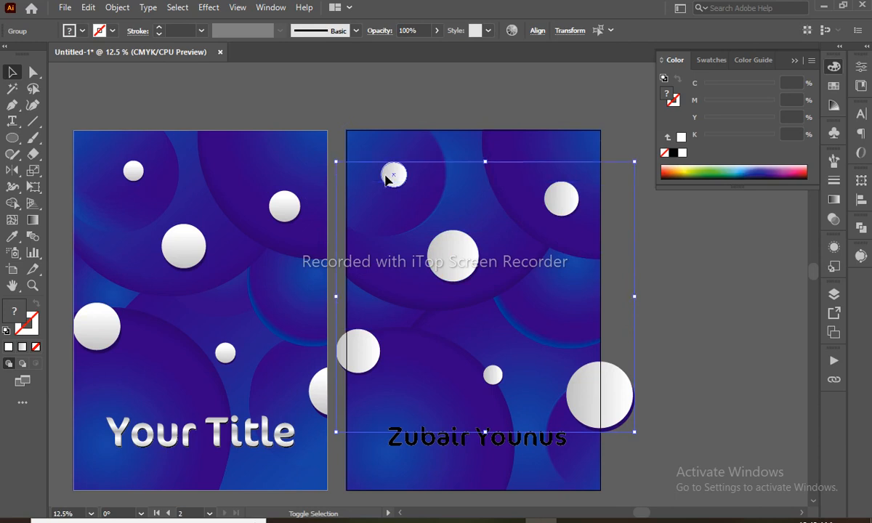
pyautogui.press('ctrl')
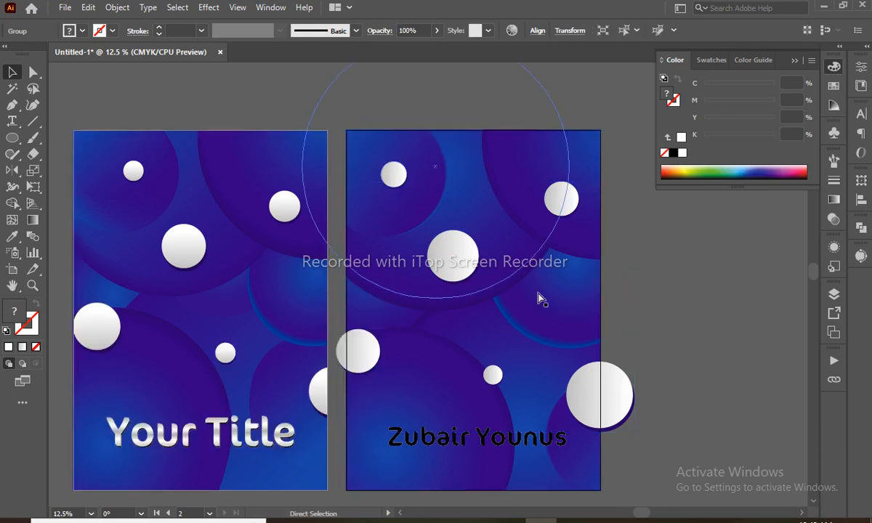
pyautogui.press('ctrl')
pyautogui.press('Delete')
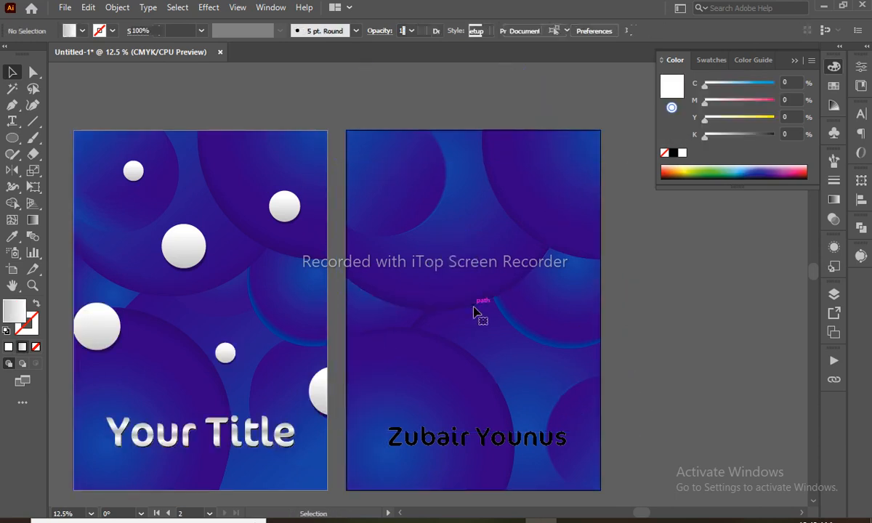
# - Enter the background clip group and bring the white spheres back inside it
pyautogui.click(476, 308)
pyautogui.doubleClick(476, 308)
pyautogui.click(473, 310)
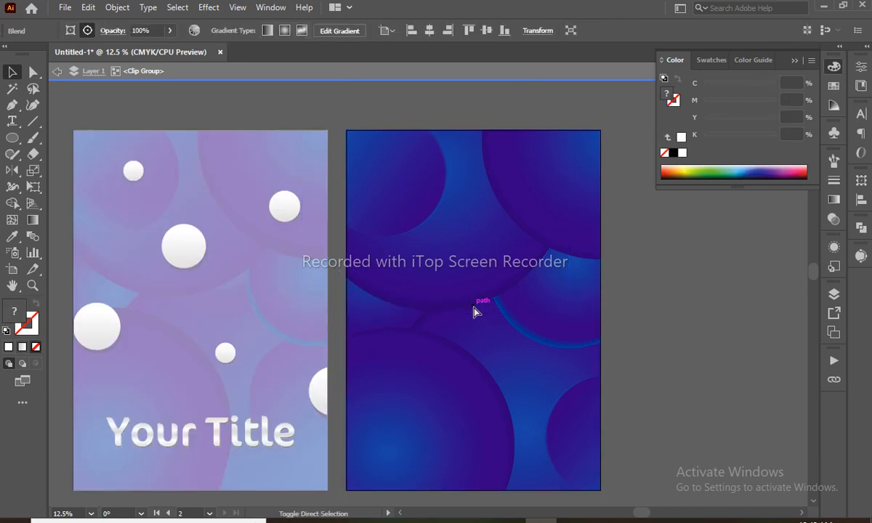
pyautogui.hotkey('ctrl', 'z')
# - Move the small white sphere up and left, then exit isolation mode
pyautogui.click(697, 341)
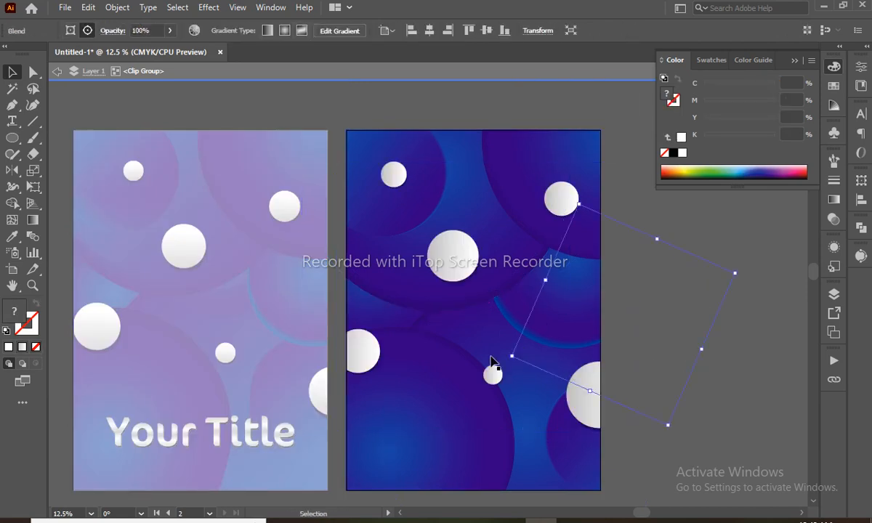
pyautogui.click(493, 378)
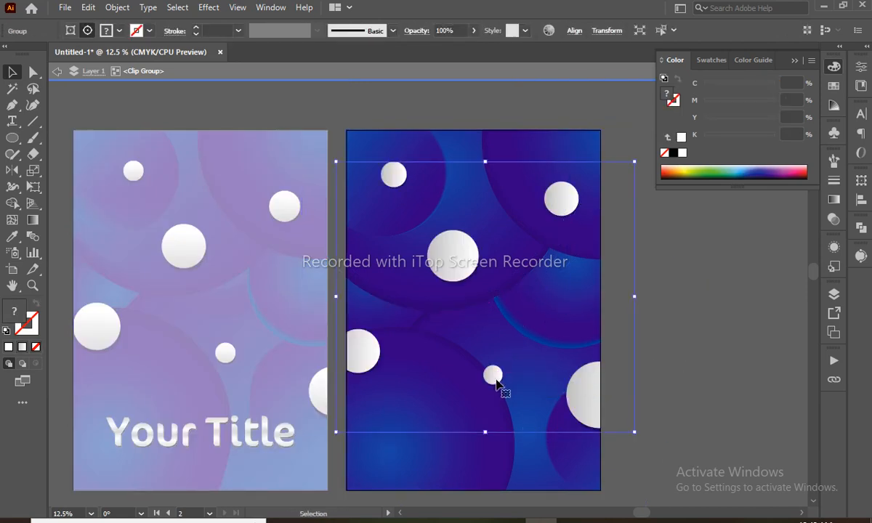
pyautogui.press('ctrl')
pyautogui.click(659, 316)
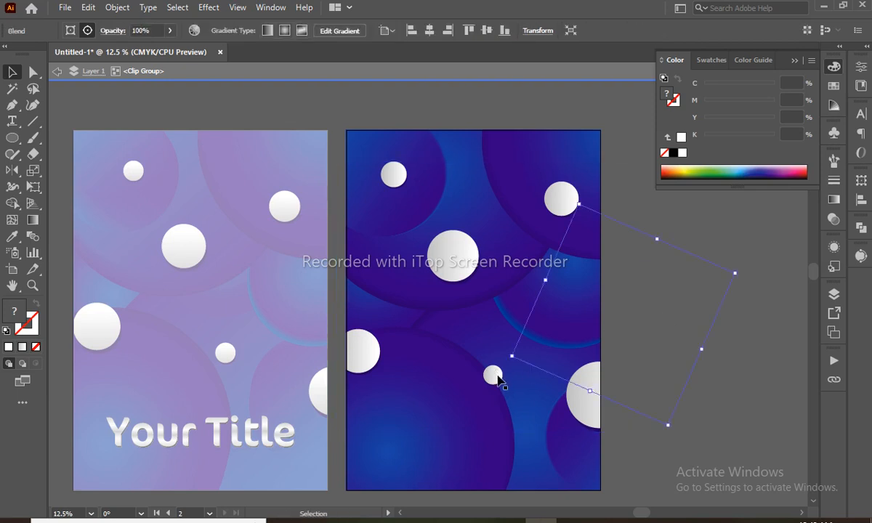
pyautogui.click(497, 377)
pyautogui.moveTo(493, 375); pyautogui.dragTo(428, 318)
pyautogui.doubleClick(680, 316)
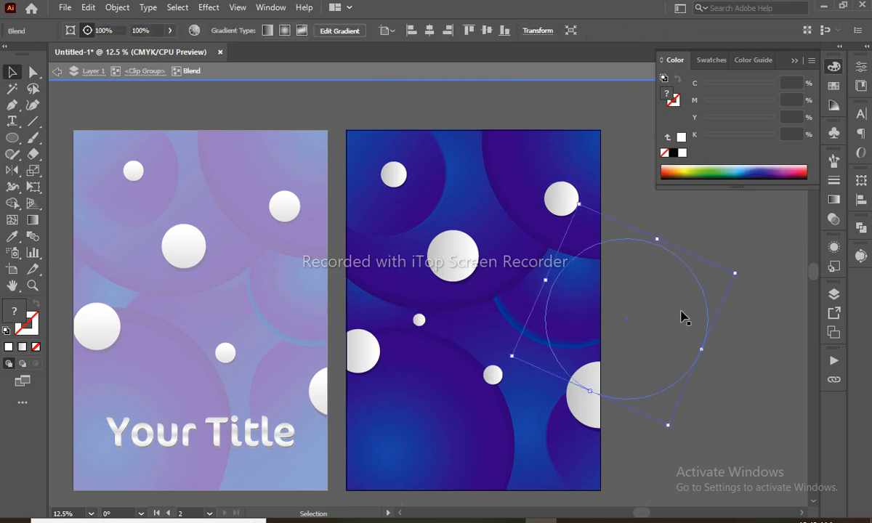
pyautogui.doubleClick(756, 358)
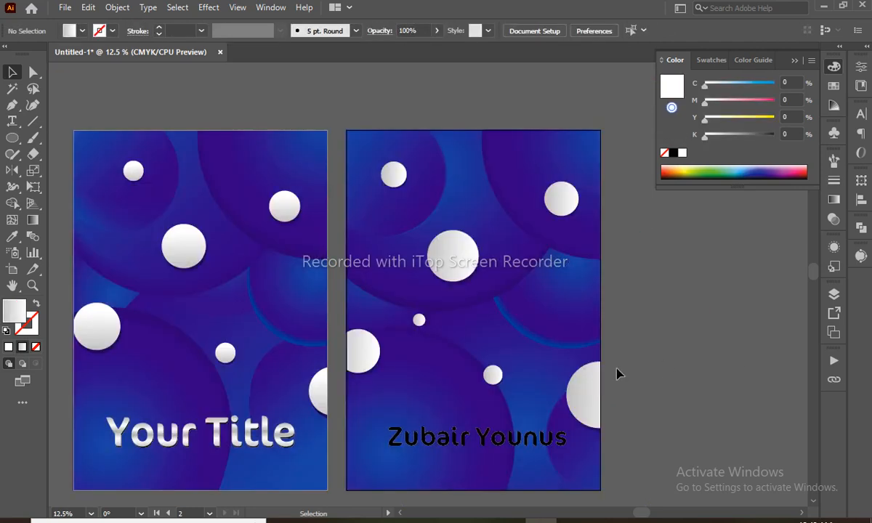
pyautogui.click(509, 452)
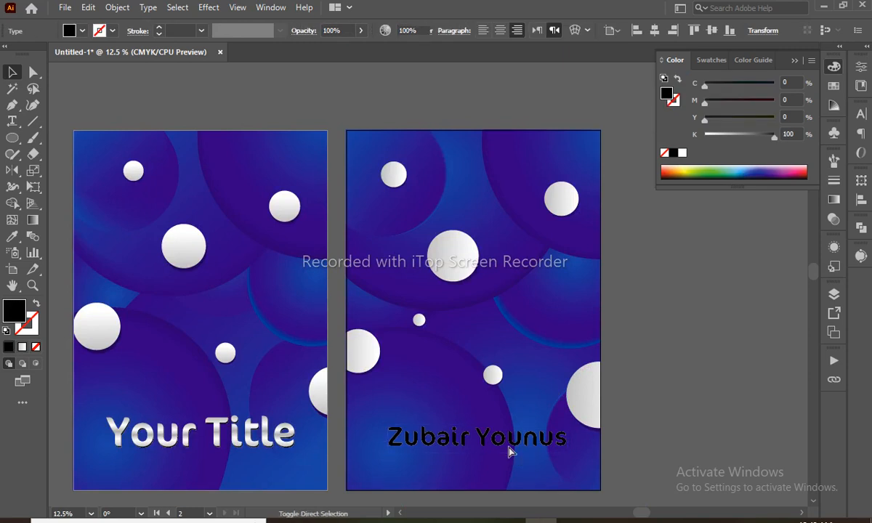
pyautogui.hotkey('ctrl', 'shift', 'o')
pyautogui.moveTo(512, 450); pyautogui.dragTo(500, 441)
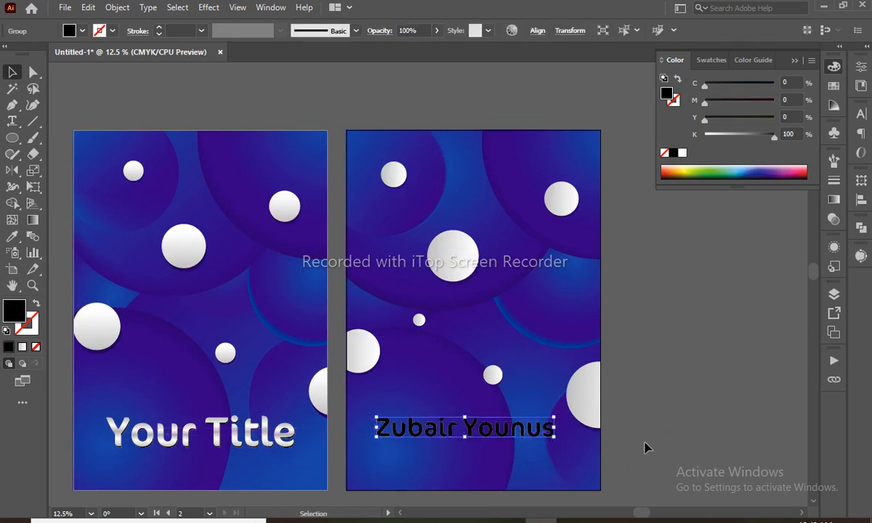
pyautogui.press('i')
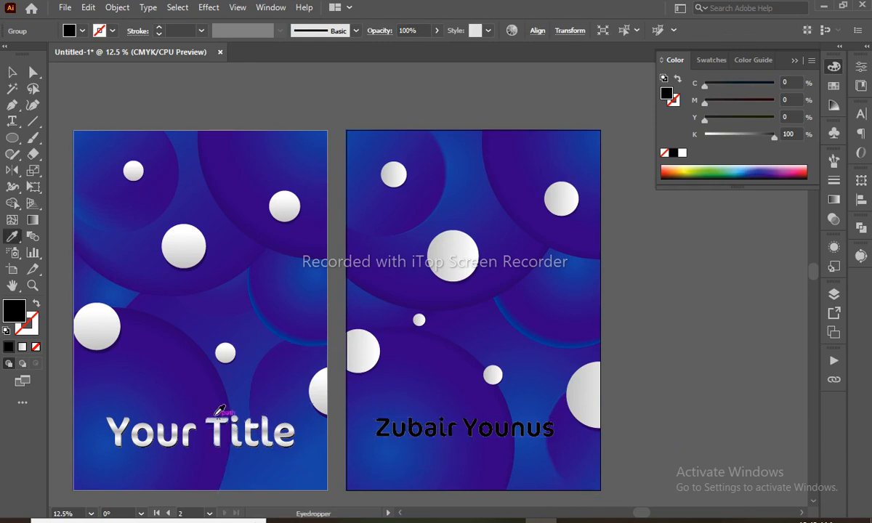
pyautogui.click(222, 421)
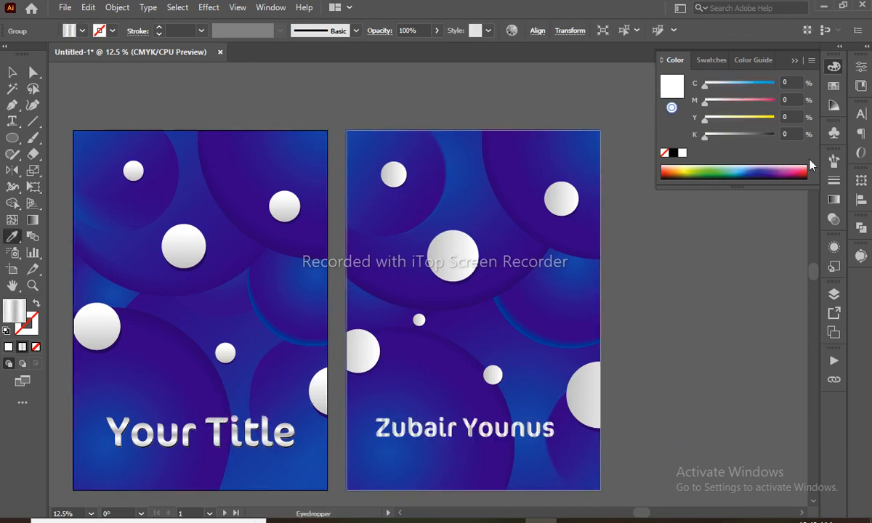
pyautogui.click(835, 203)
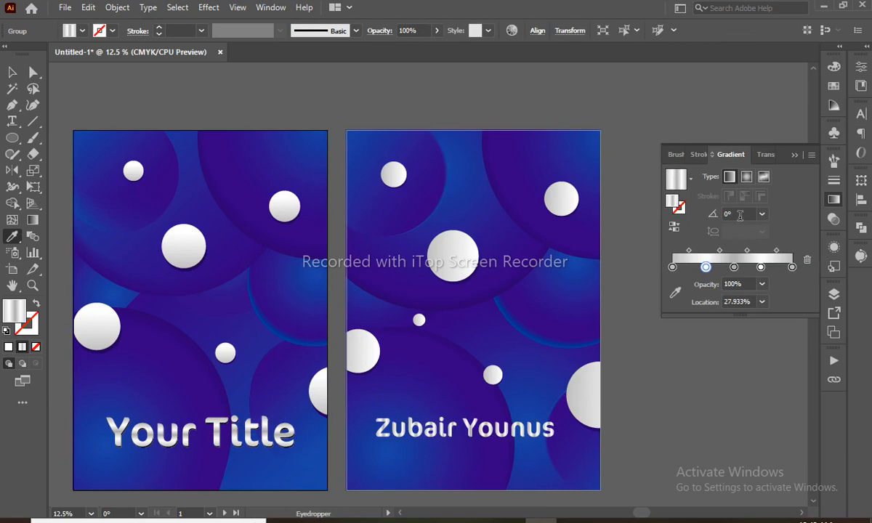
pyautogui.click(740, 215)
# - Scale the outlined name wider and zoom in around it
pyautogui.click(553, 426)
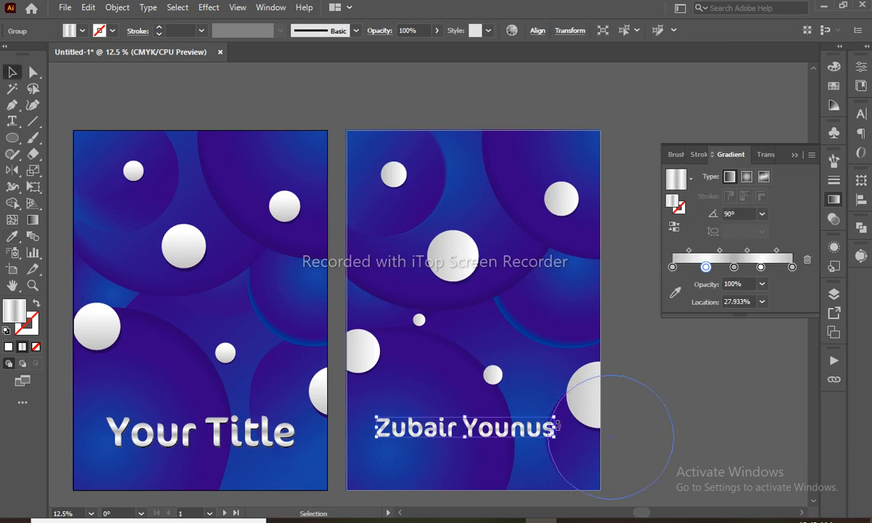
pyautogui.moveTo(555, 416); pyautogui.dragTo(567, 406)
pyautogui.press('z')
pyautogui.moveTo(347, 396); pyautogui.dragTo(649, 456)
pyautogui.press('v')
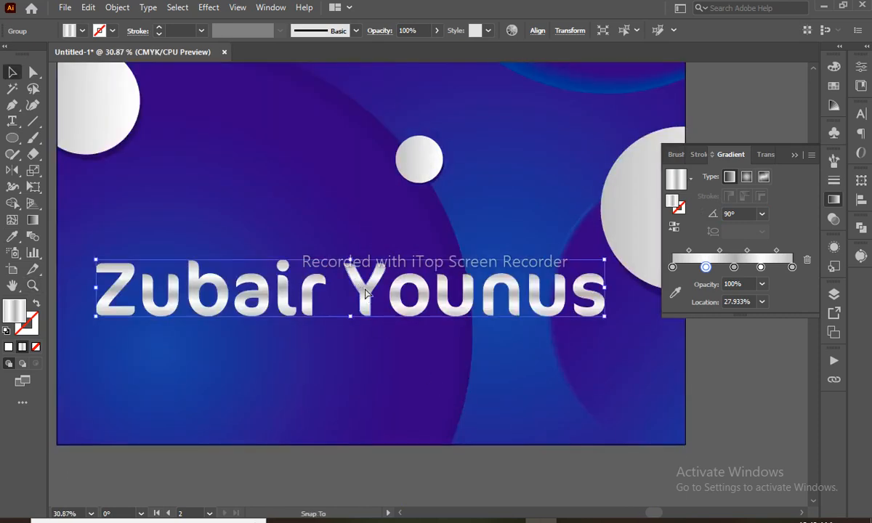
pyautogui.moveTo(367, 292); pyautogui.dragTo(371, 297)
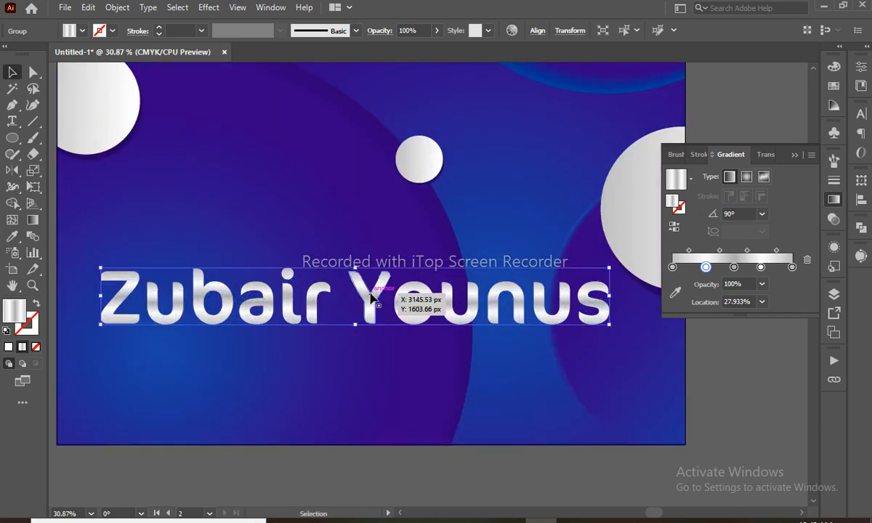
pyautogui.doubleClick(371, 298)
pyautogui.press('a')
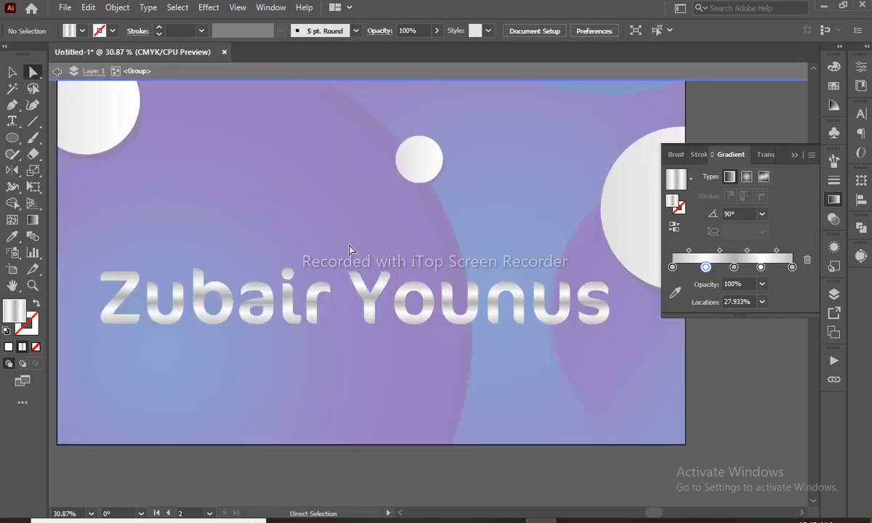
pyautogui.moveTo(682, 385); pyautogui.dragTo(683, 384)
pyautogui.press('Delete')
pyautogui.press('v')
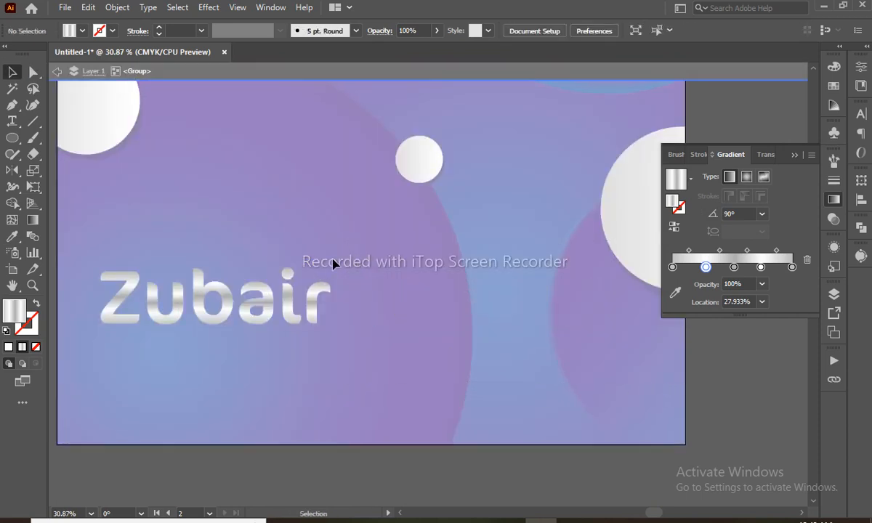
pyautogui.doubleClick(347, 285)
# - Scale Zubair up and nudge its copy right and up as an offset
pyautogui.click(328, 292)
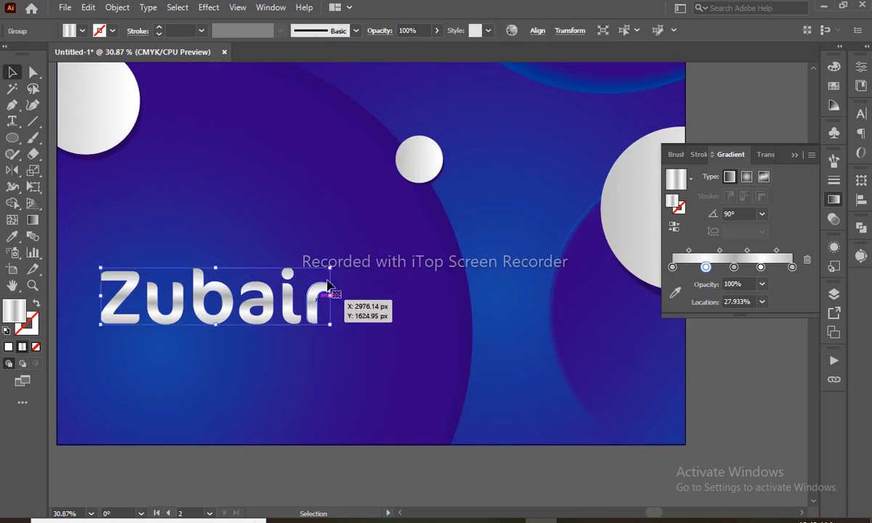
pyautogui.moveTo(349, 297); pyautogui.dragTo(485, 297)
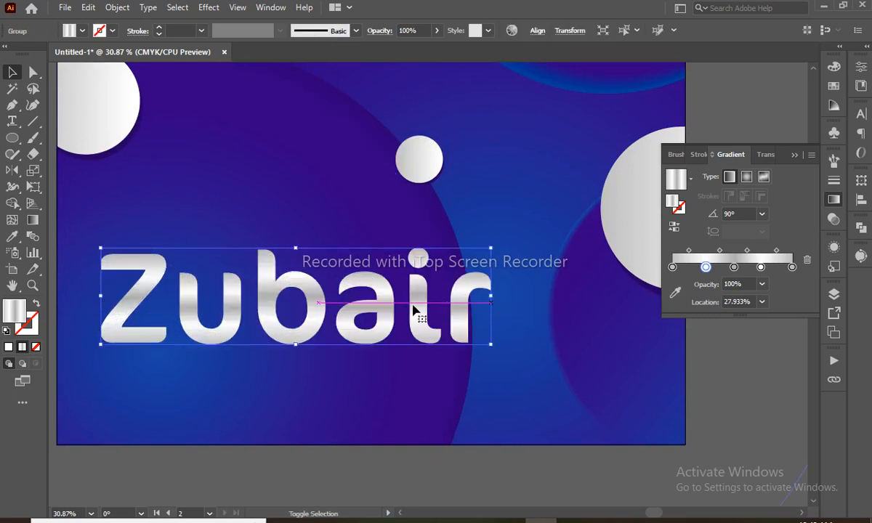
pyautogui.moveTo(413, 306); pyautogui.dragTo(468, 299)
pyautogui.hotkey('ctrl', 'z')
pyautogui.click(726, 362)
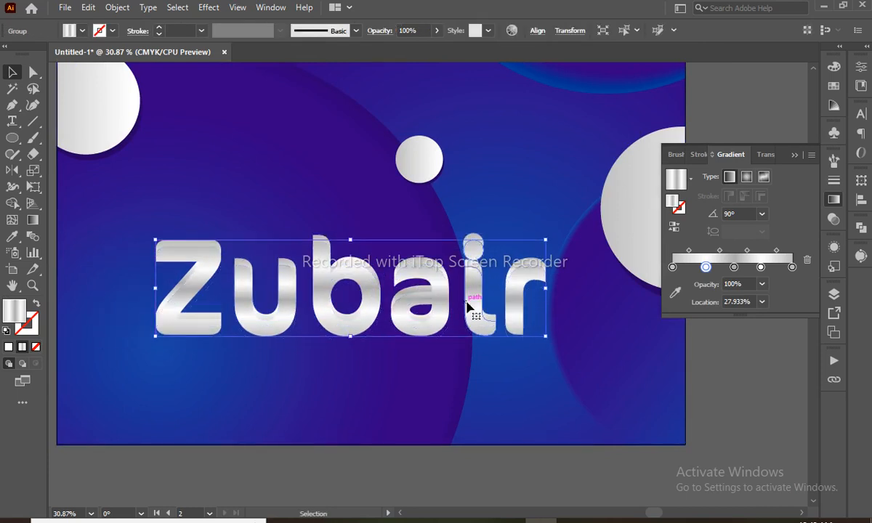
pyautogui.press('Right')
pyautogui.press('Right')
pyautogui.press('Right')
pyautogui.press('Right')
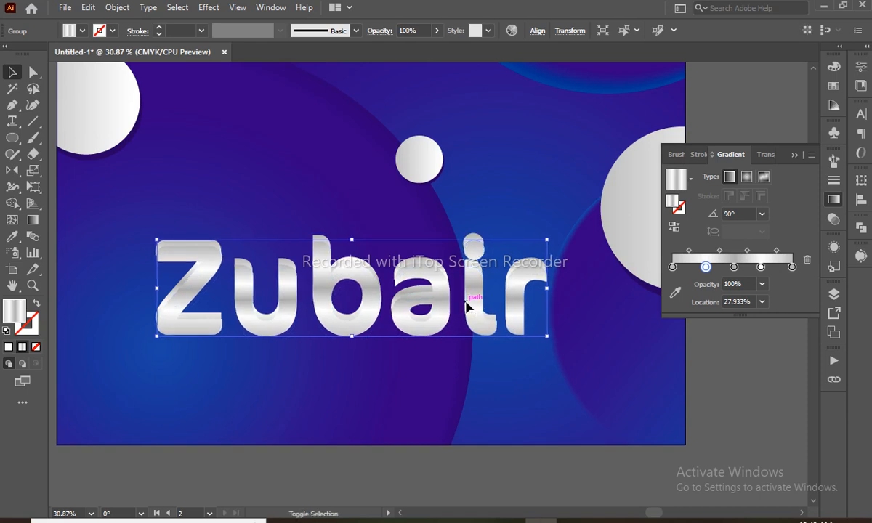
pyautogui.hotkey('shift', 'Right')
pyautogui.press('Up')
pyautogui.press('Up')
pyautogui.press('Up')
pyautogui.press('Up')
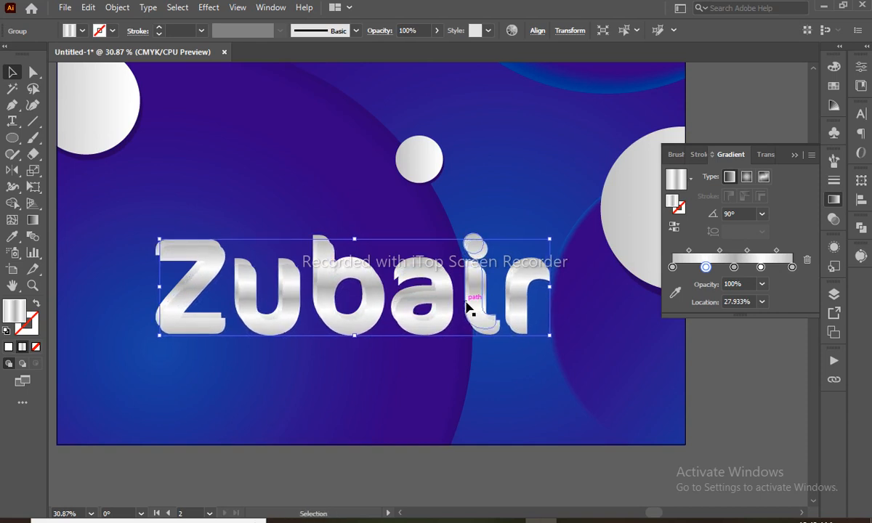
# - Make the Zubair copy solid black with no stroke and send it behind the silver text
pyautogui.press('d')
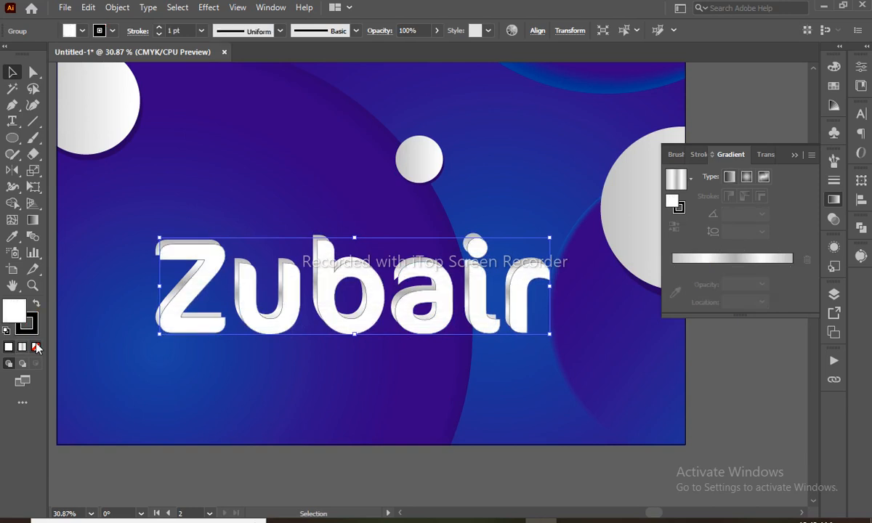
pyautogui.hotkey('shift', 'x')
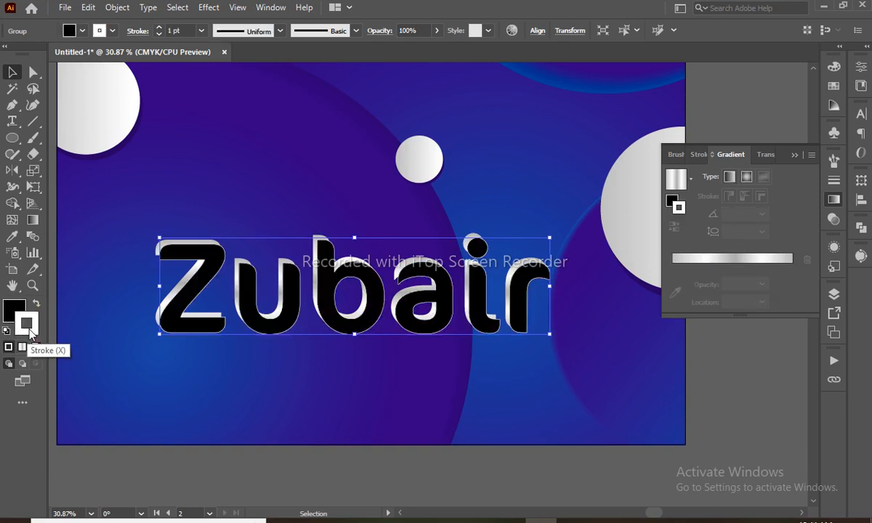
pyautogui.click(36, 347)
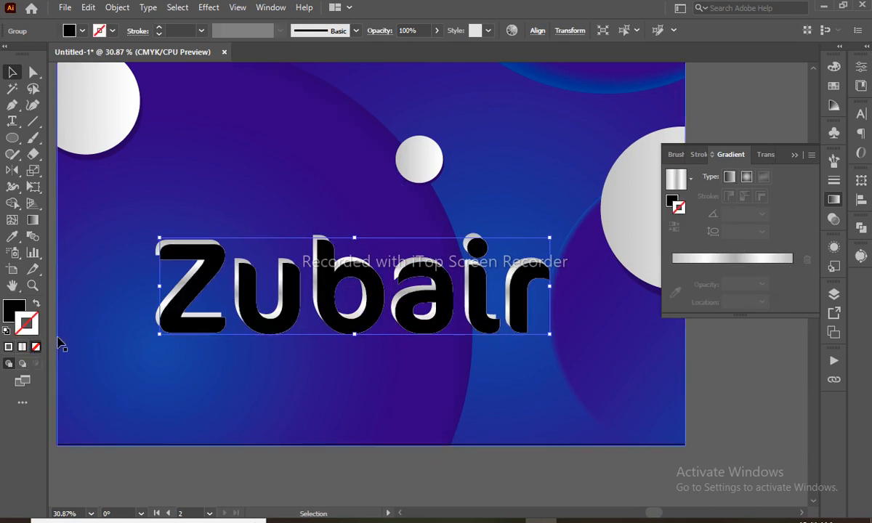
pyautogui.hotkey('ctrl', '[')
# - Nudge the black shadow up-left toward the text and group it with the silver Zubair
pyautogui.press('Up')
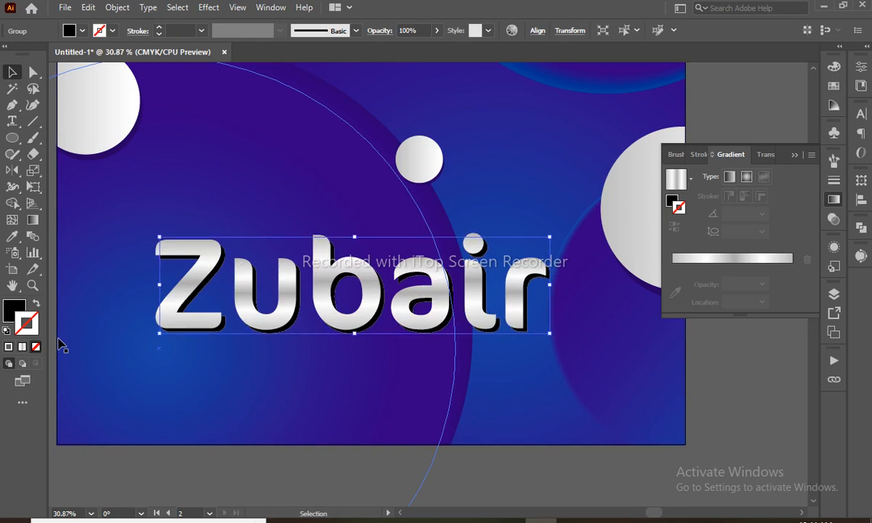
pyautogui.press('Left')
pyautogui.press('Up')
pyautogui.press('Left')
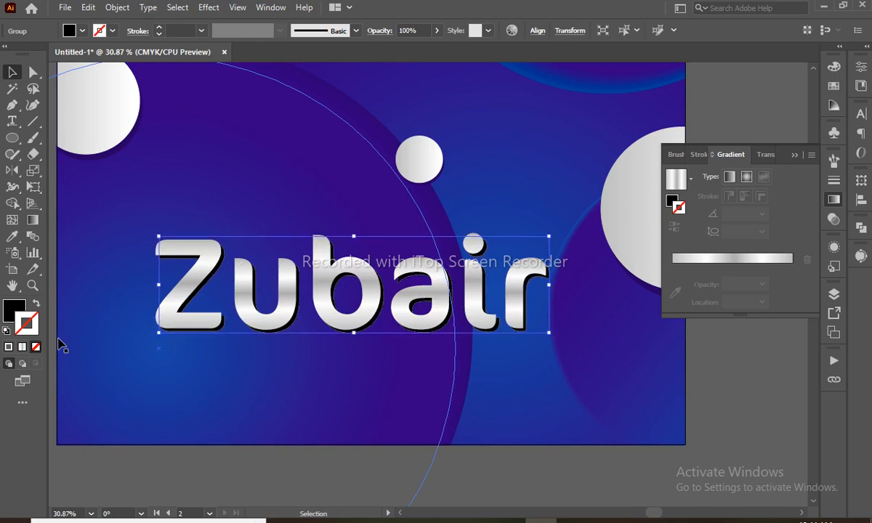
pyautogui.keyDown('shift'); pyautogui.click(476, 286); pyautogui.keyUp('shift')
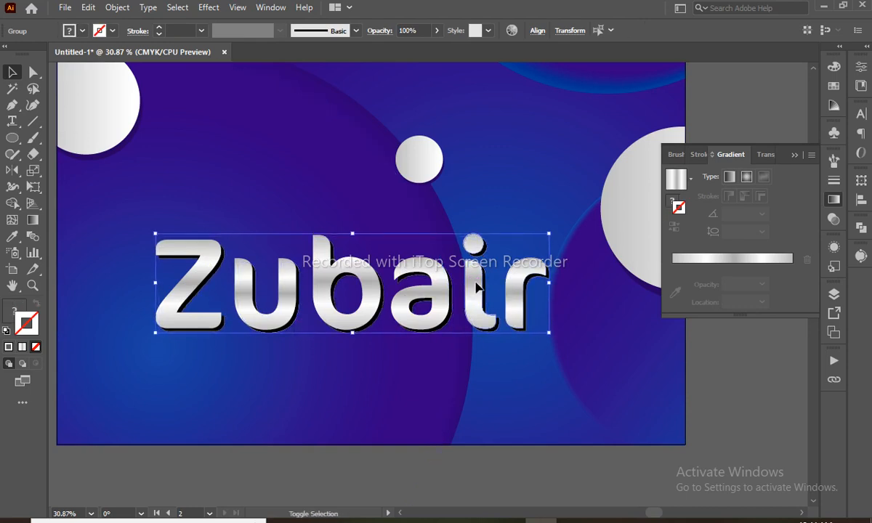
pyautogui.hotkey('ctrl', 'g')
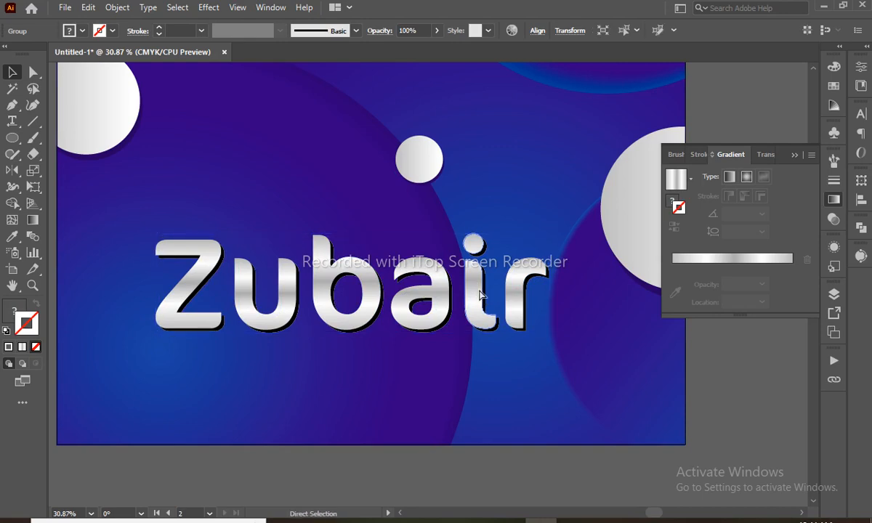
# - Fit both posters, 'Your Title' and 'Zubair', in the window with panels hidden and nothing selected
pyautogui.scroll(-3, 479, 293)
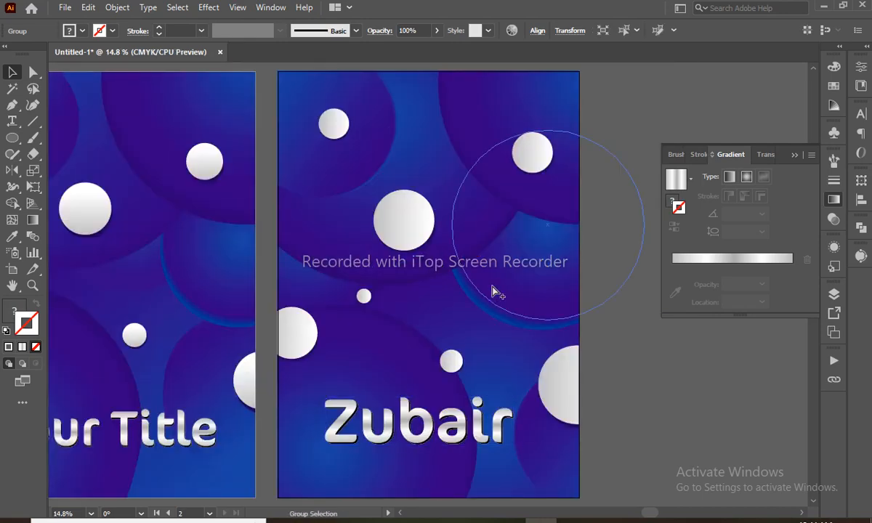
pyautogui.hotkey('ctrl', 'alt', '0')
pyautogui.press('Tab')
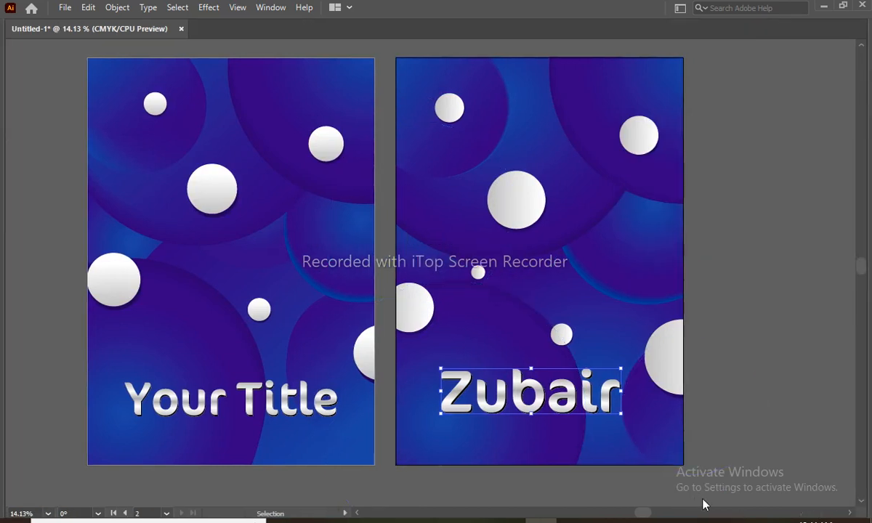
pyautogui.click(757, 399)
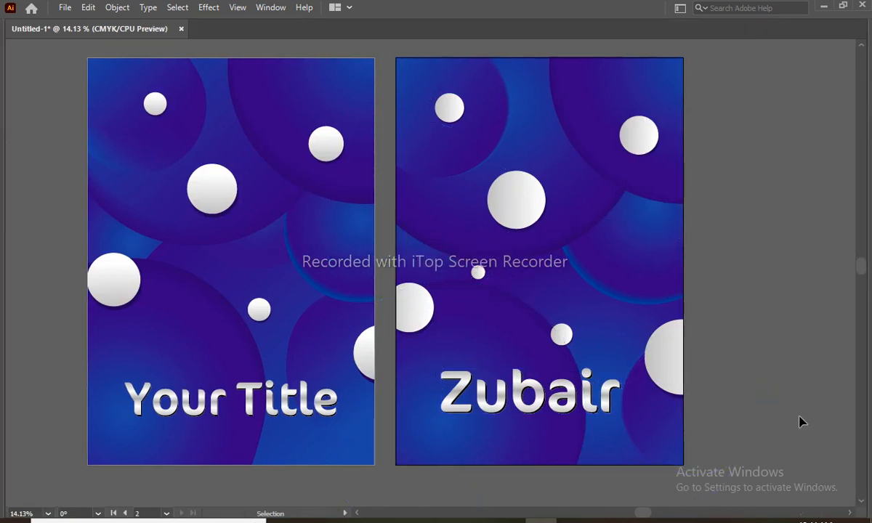